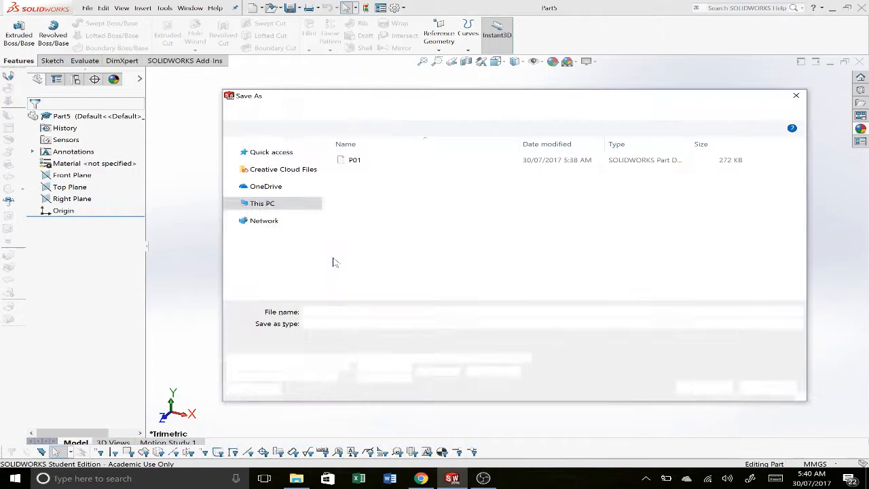
Step: Save the new part as P07 in the Assignment ONE folder
{"action": "type", "text": "P"}
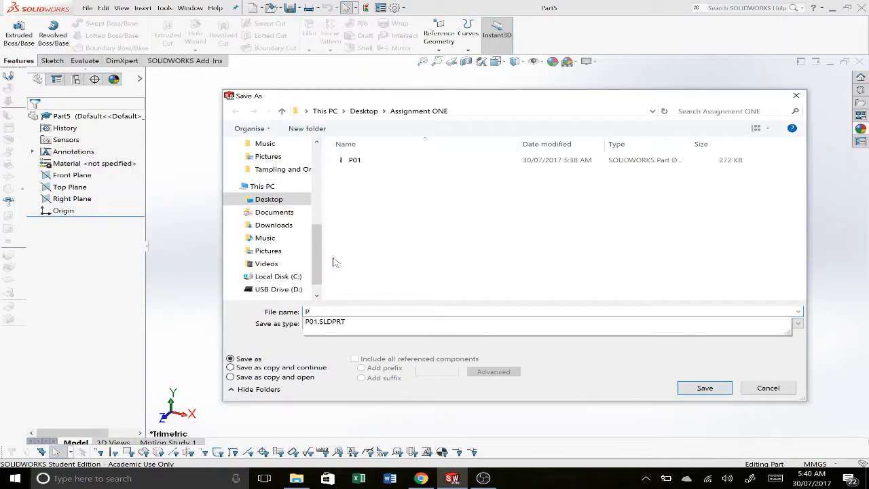
{"action": "type", "text": "07"}
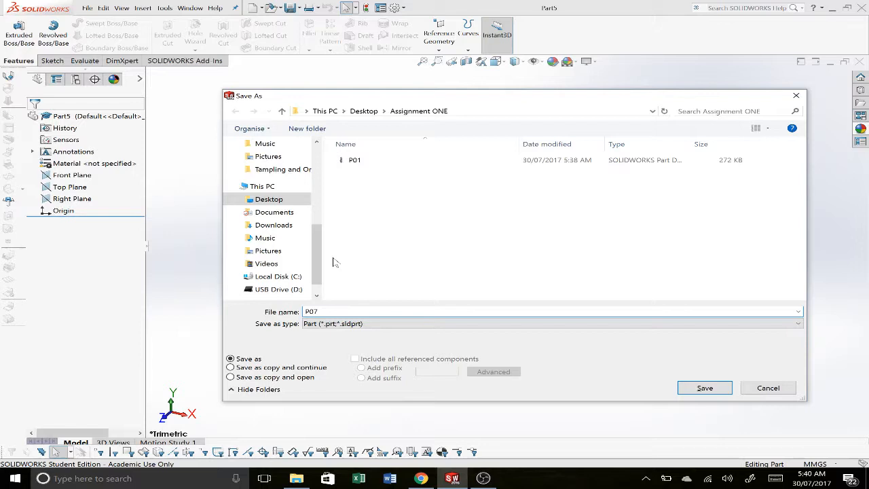
{"action": "key", "text": "Return"}
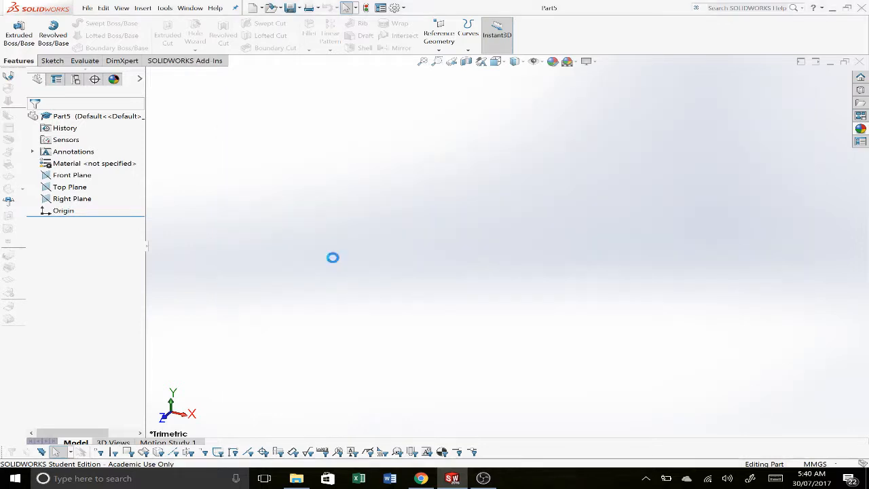
Step: Add a custom Description property with the value Acetal Pulley to the part
{"action": "left_click", "coordinate": [380, 7]}
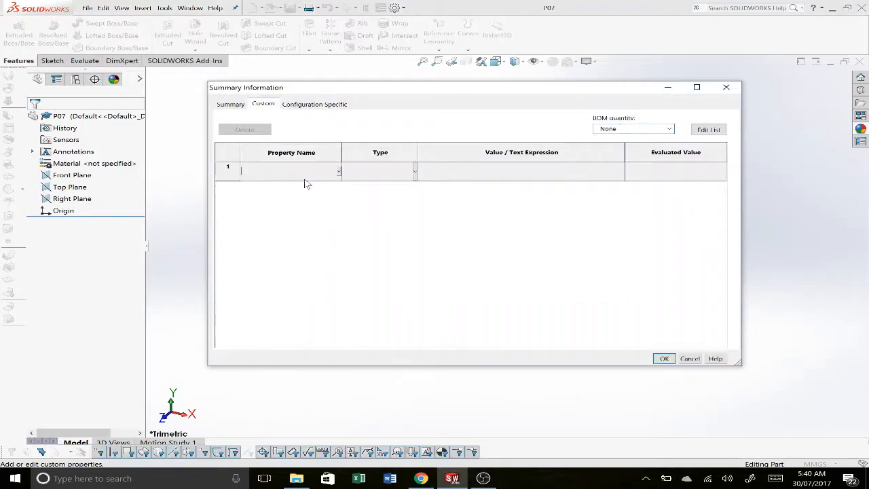
{"action": "type", "text": "Description"}
{"action": "left_click", "coordinate": [514, 170]}
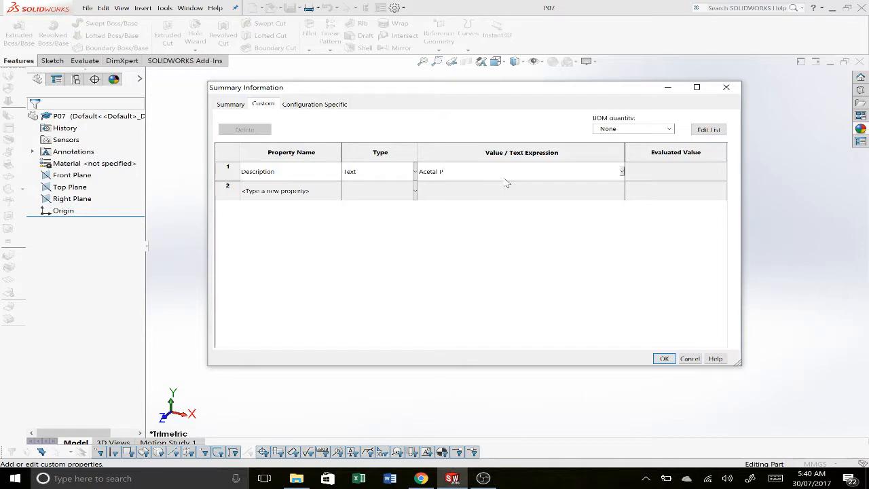
{"action": "key", "text": "alt+Tab"}
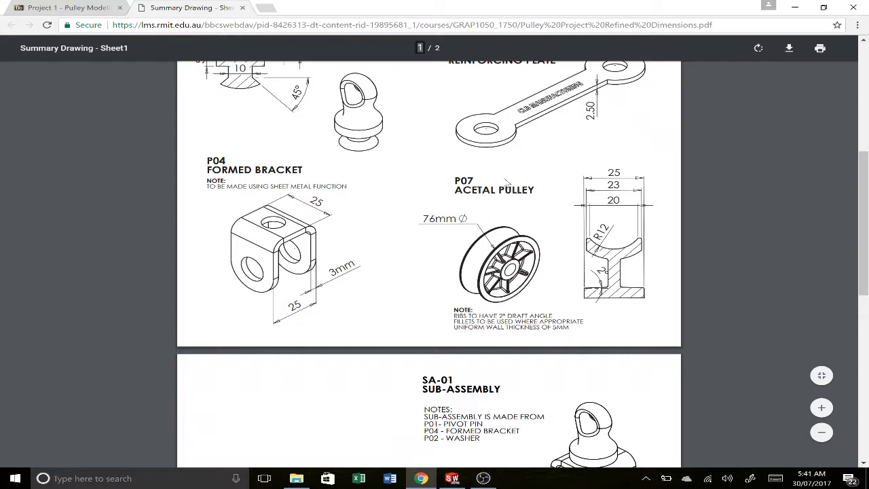
{"action": "key", "text": "alt+Tab"}
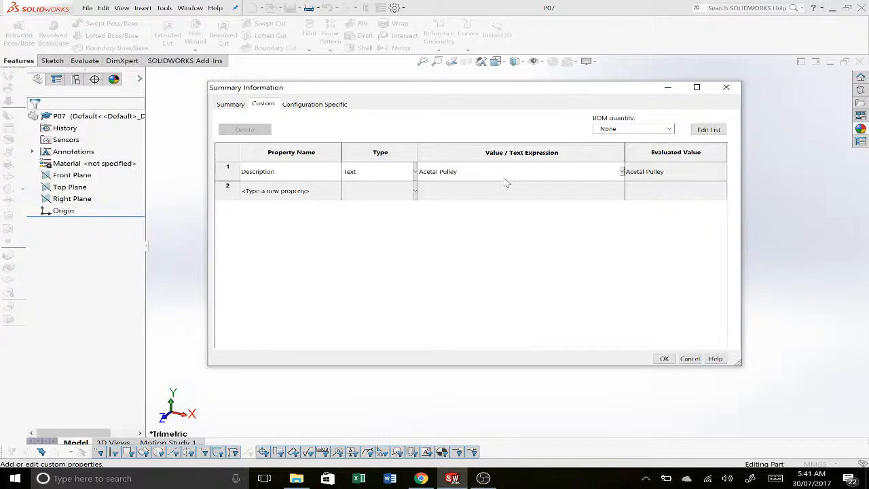
{"action": "left_click", "coordinate": [666, 359]}
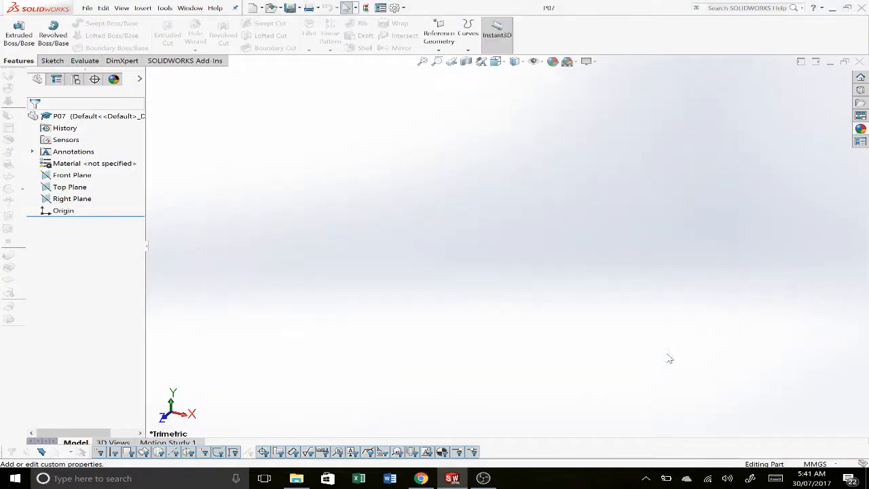
Step: On the Front Plane, sketch a horizontal construction centerline about 40 mm long passing through the origin
{"action": "key", "text": "alt+Tab"}
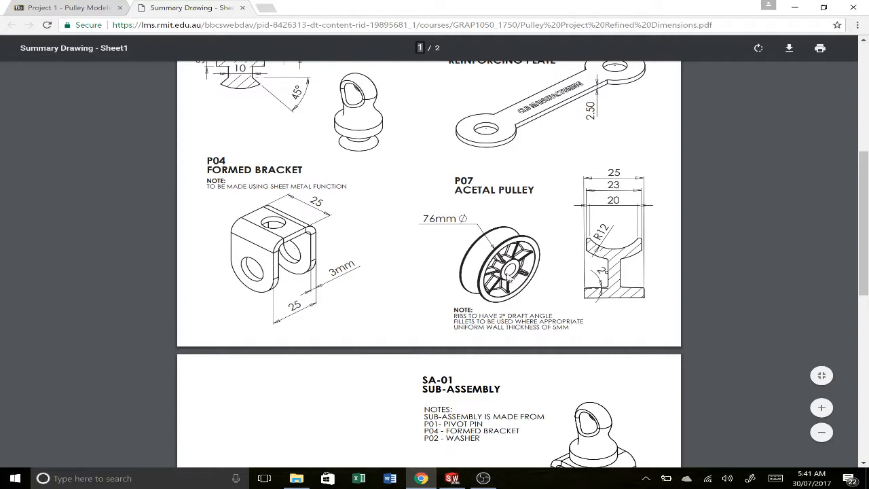
{"action": "key", "text": "alt+Tab"}
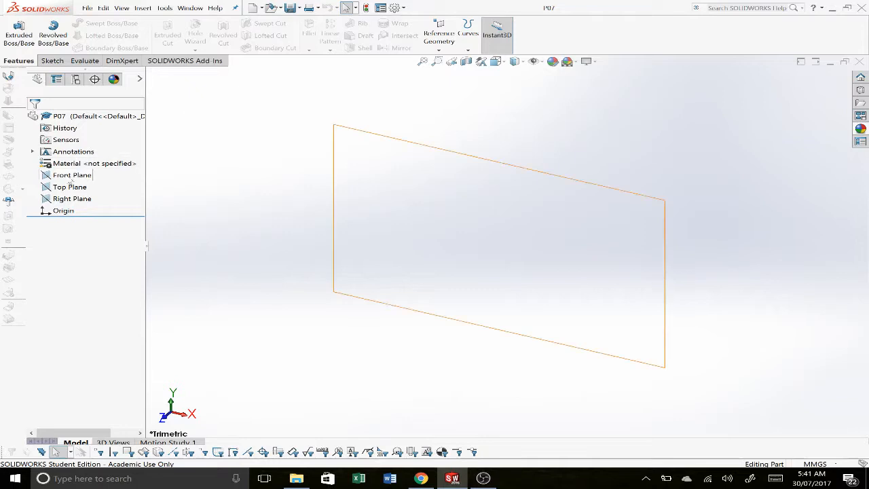
{"action": "left_click", "coordinate": [72, 175]}
{"action": "right_click", "coordinate": [71, 175]}
{"action": "left_click", "coordinate": [72, 168]}
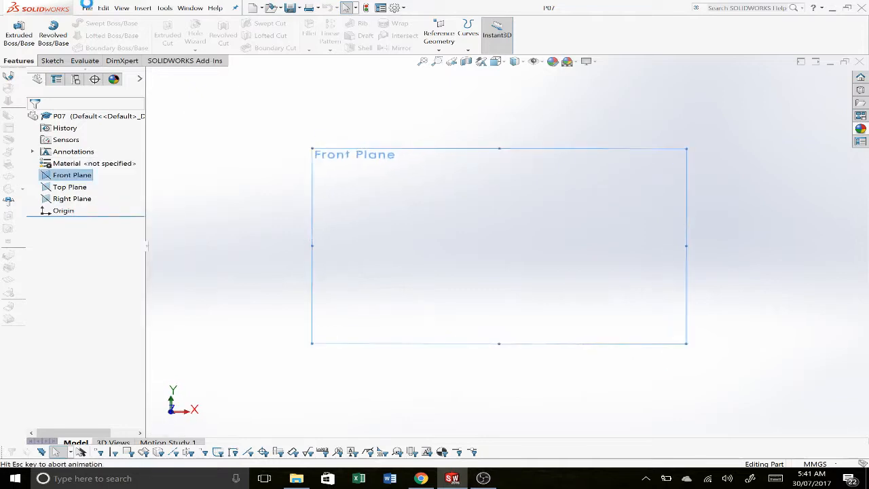
{"action": "left_click", "coordinate": [80, 25]}
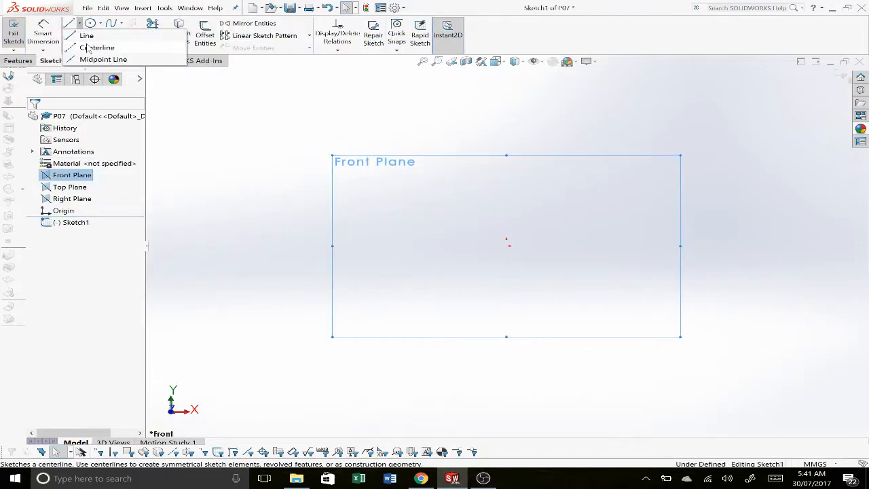
{"action": "left_click", "coordinate": [96, 48]}
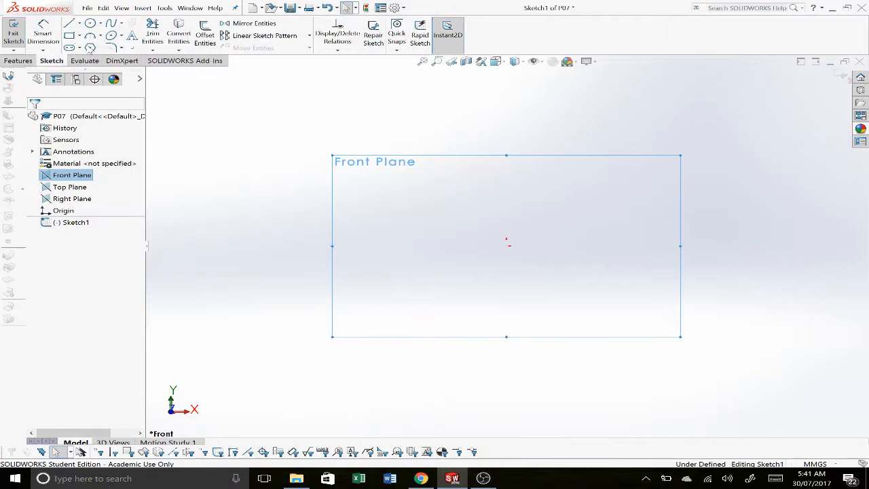
{"action": "left_click", "coordinate": [472, 246]}
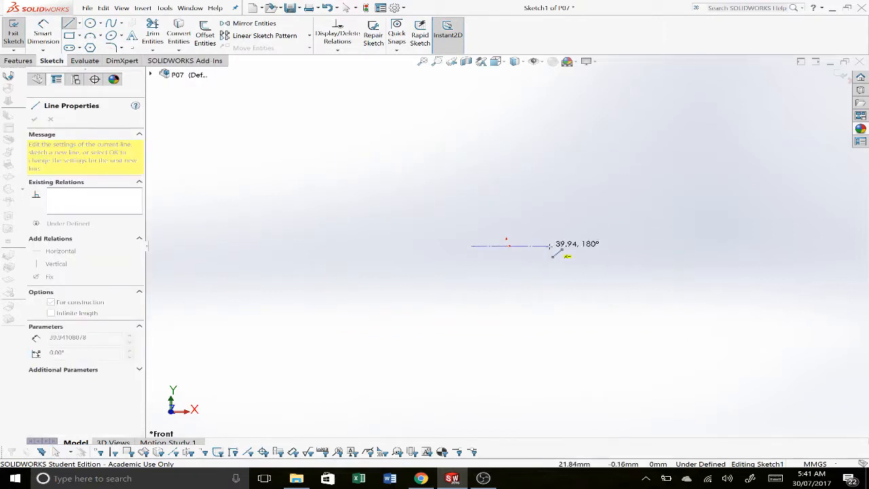
{"action": "double_click", "coordinate": [552, 246]}
{"action": "key", "text": "Escape"}
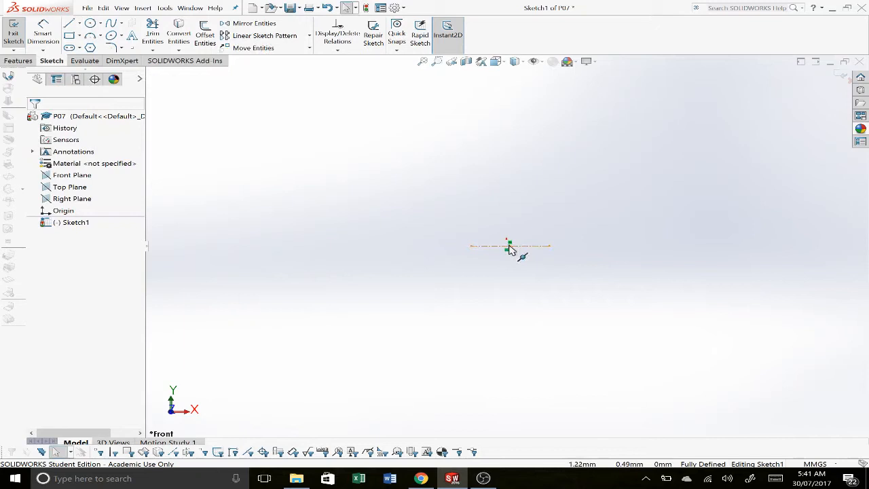
Step: Add a Midpoint relation between the horizontal centerline and the origin
{"action": "left_click", "coordinate": [508, 246]}
{"action": "left_click", "coordinate": [490, 246]}
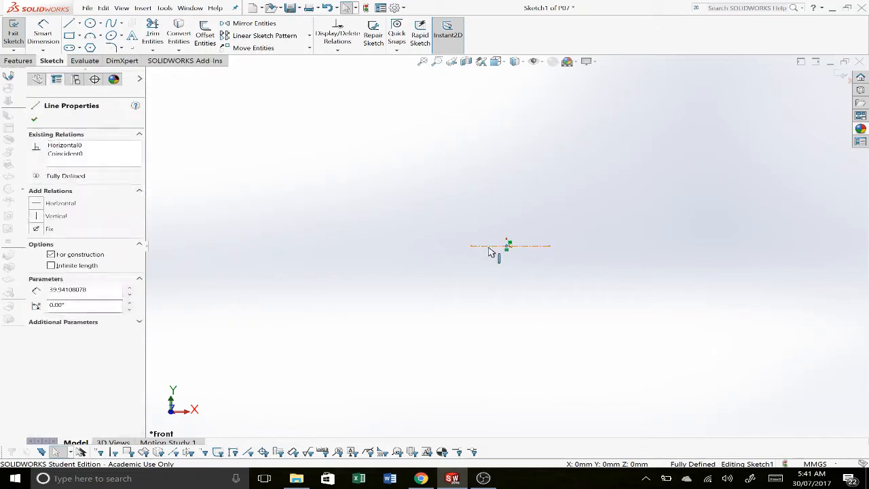
{"action": "left_click", "coordinate": [507, 246], "text": "ctrl"}
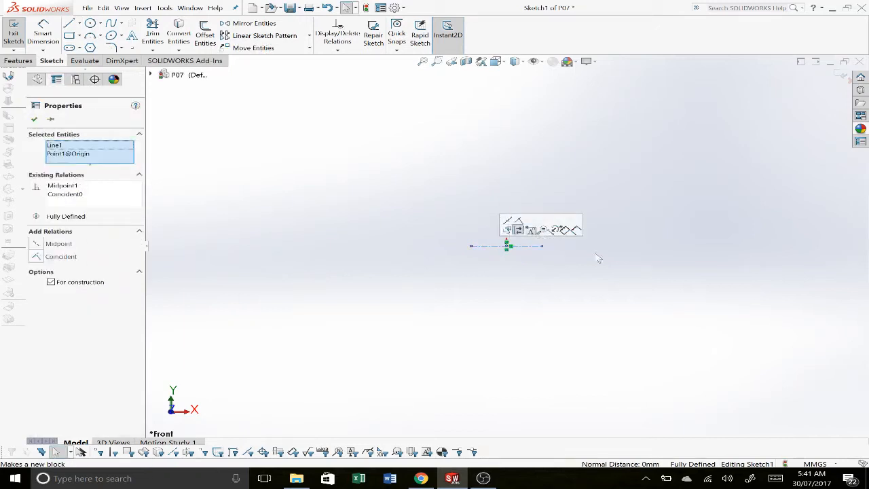
{"action": "left_click", "coordinate": [630, 283]}
Step: Check the pulley drawing and sketch a vertical construction centerline about 58 mm long upward from the origin
{"action": "key", "text": "alt+Tab"}
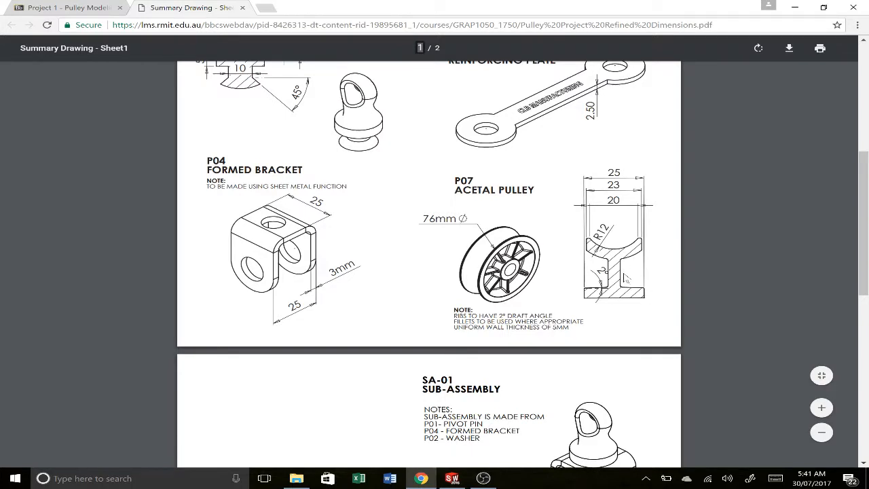
{"action": "key", "text": "alt+Tab"}
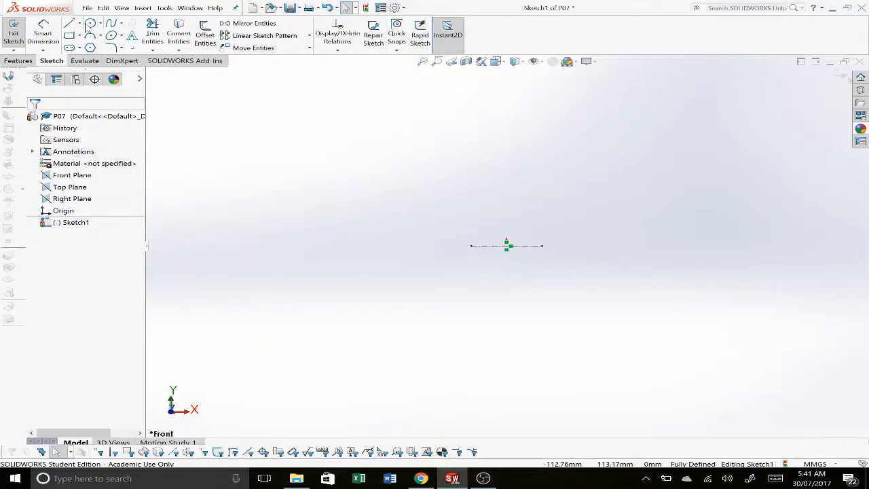
{"action": "left_click", "coordinate": [79, 24]}
{"action": "left_click", "coordinate": [88, 44]}
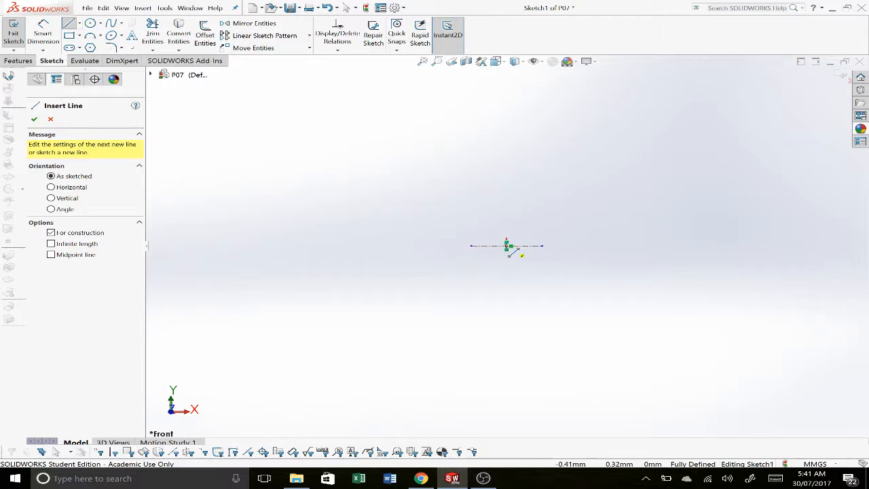
{"action": "left_click", "coordinate": [508, 246]}
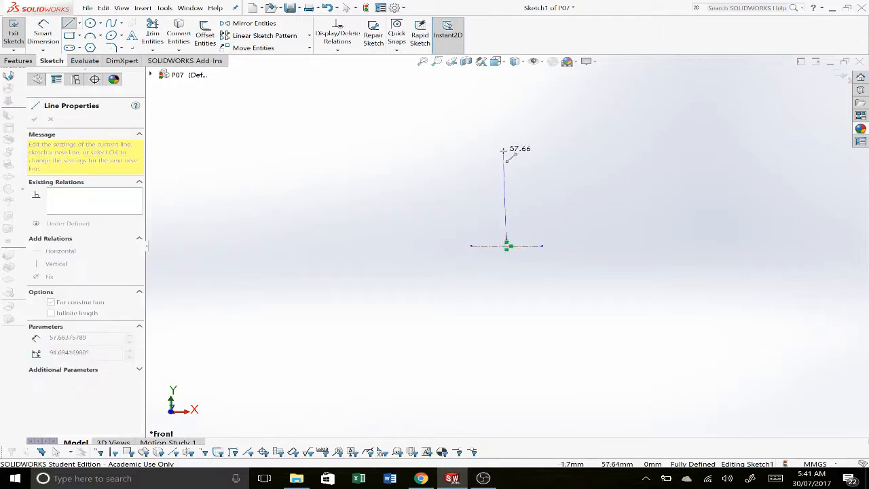
{"action": "left_click", "coordinate": [506, 150]}
{"action": "key", "text": "Escape"}
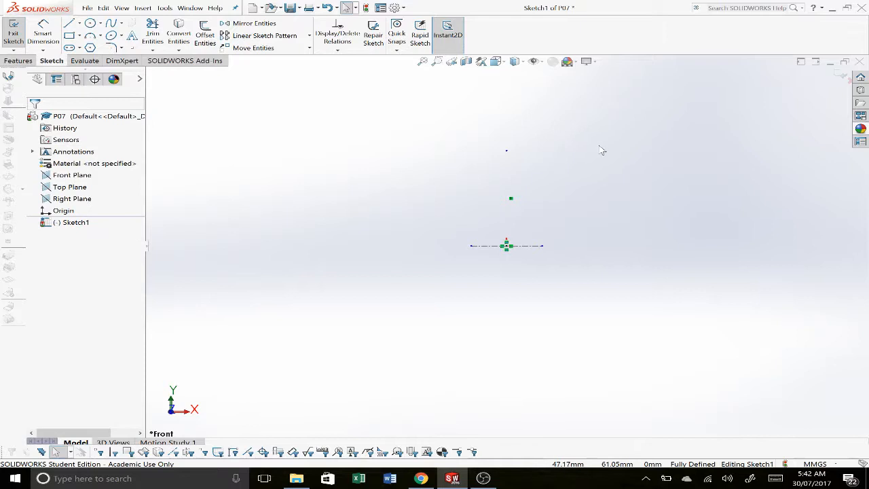
Step: Consult the Acetal Pulley cross-section in the Summary Drawing in Chrome and return to SOLIDWORKS
{"action": "key", "text": "alt+Tab"}
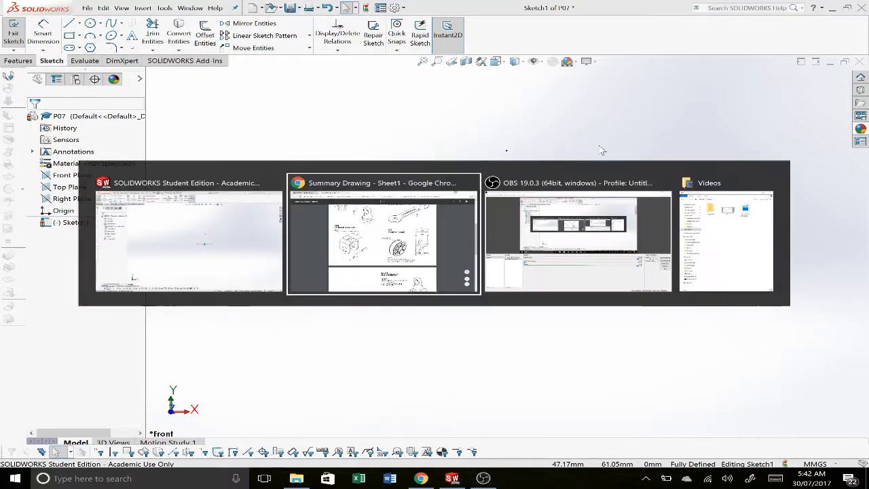
{"action": "key", "text": "alt+Tab"}
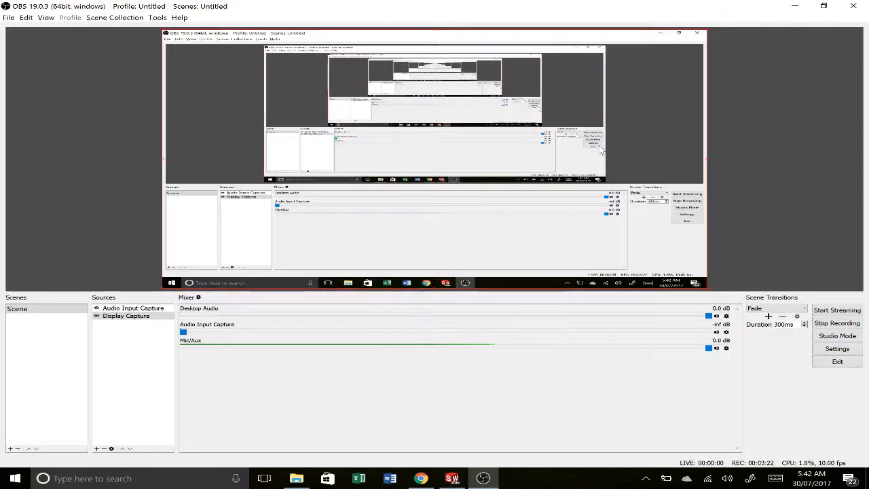
{"action": "key", "text": "alt+Tab"}
{"action": "key", "text": "alt+Tab"}
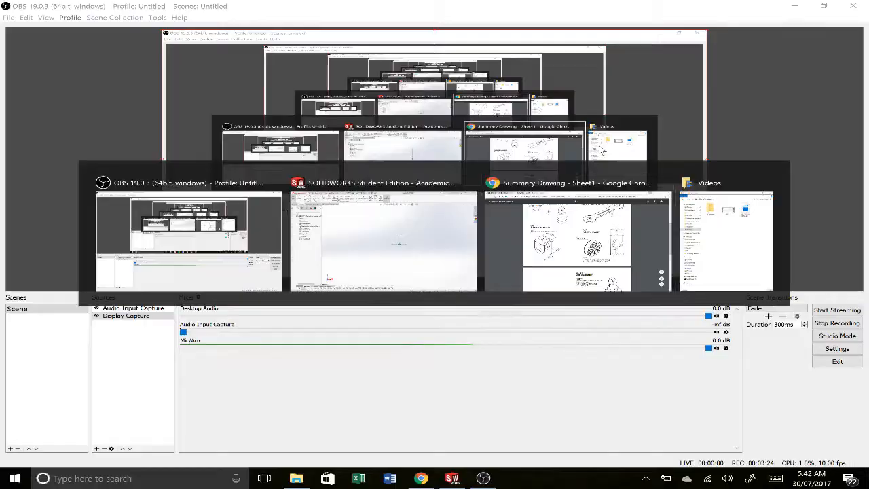
{"action": "key", "text": "alt+Tab"}
{"action": "key", "text": "alt+Tab"}
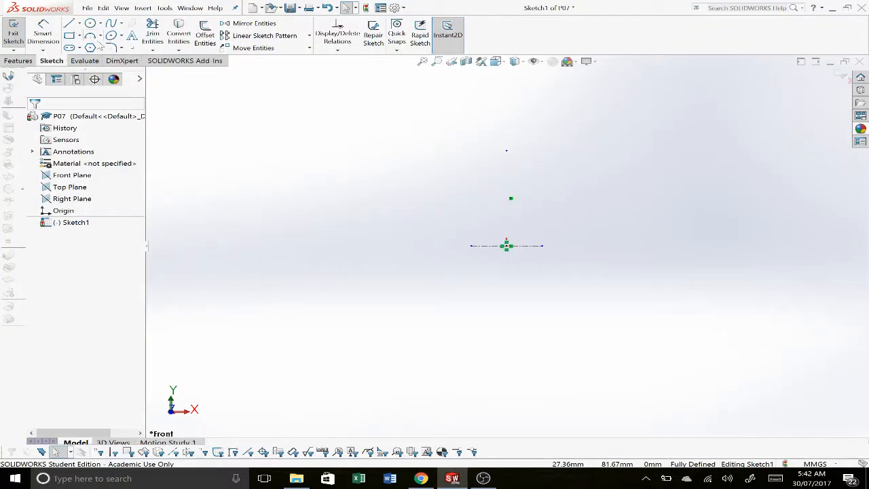
Step: Sketch a solid horizontal line about 36 mm long above the horizontal centerline, aligned with its endpoints and crossing the vertical centerline
{"action": "left_click", "coordinate": [68, 23]}
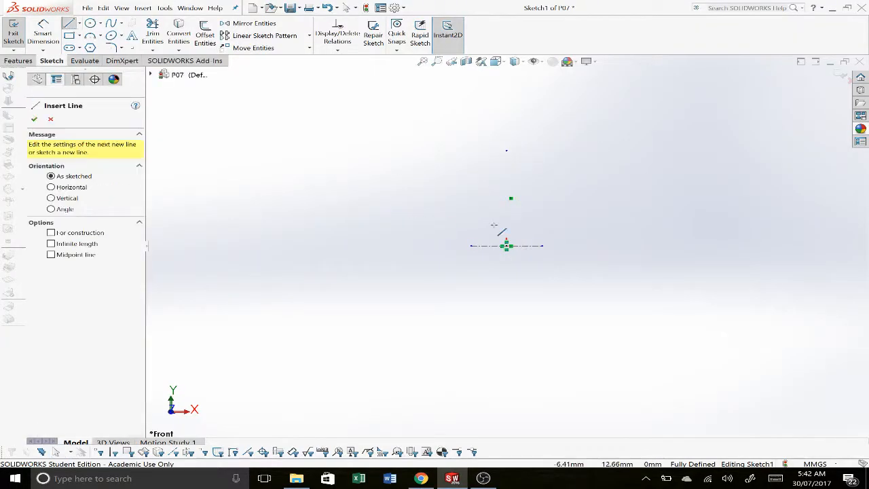
{"action": "left_click", "coordinate": [470, 217]}
{"action": "scroll", "coordinate": [539, 178], "scroll_direction": "up", "scroll_amount": 1}
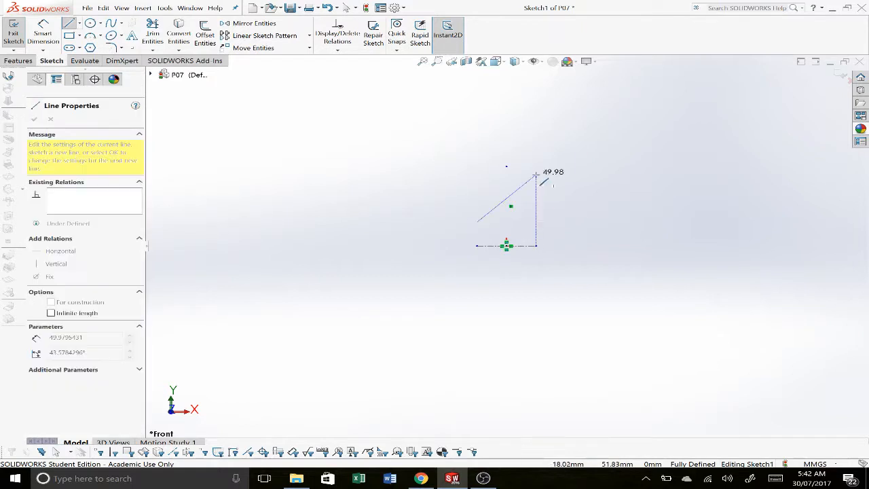
{"action": "scroll", "coordinate": [531, 172], "scroll_direction": "down", "scroll_amount": 3}
{"action": "scroll", "coordinate": [520, 207], "scroll_direction": "down", "scroll_amount": 3}
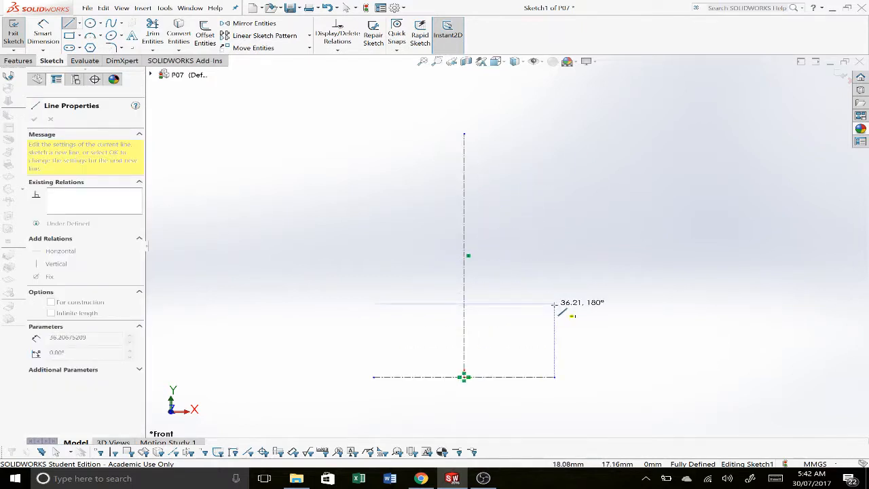
{"action": "left_click", "coordinate": [555, 304]}
Step: Continue the profile with a short vertical edge, an inward-sloping line and a vertical web line about 18 mm long right of the centerline
{"action": "left_click", "coordinate": [555, 287]}
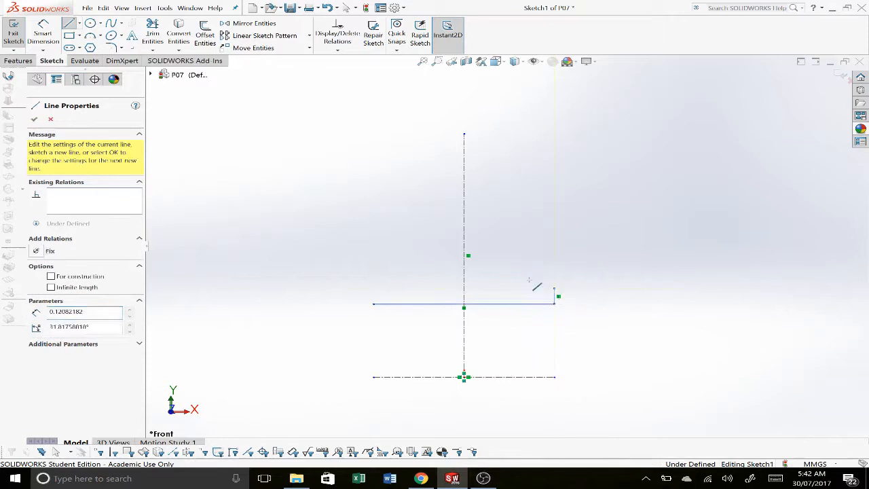
{"action": "left_click", "coordinate": [493, 275]}
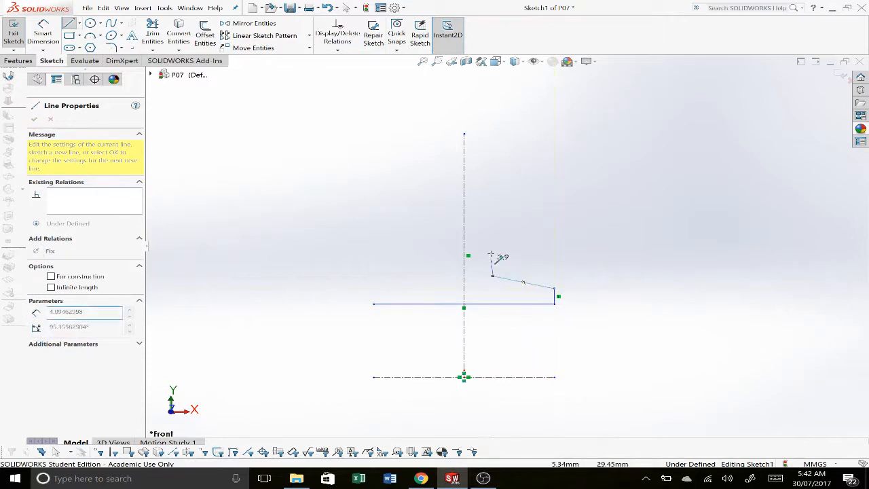
{"action": "left_click", "coordinate": [494, 197]}
{"action": "key", "text": "Escape"}
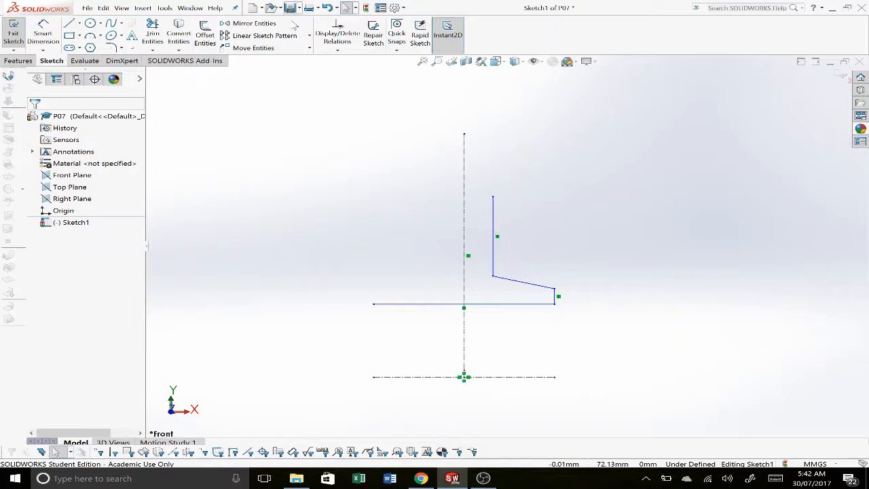
Step: Sketch the rim's top corner at the profile's upper right as a horizontal and a downward vertical line, each about 4 mm long
{"action": "left_click", "coordinate": [69, 24]}
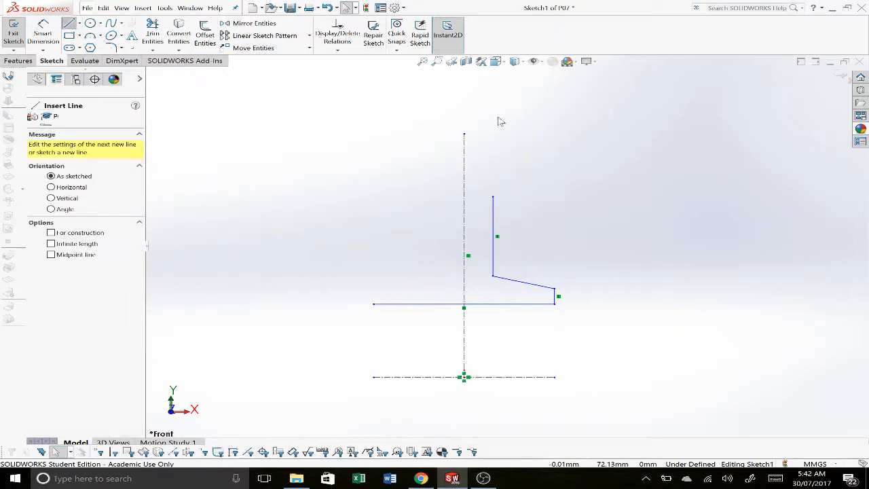
{"action": "left_click", "coordinate": [548, 122]}
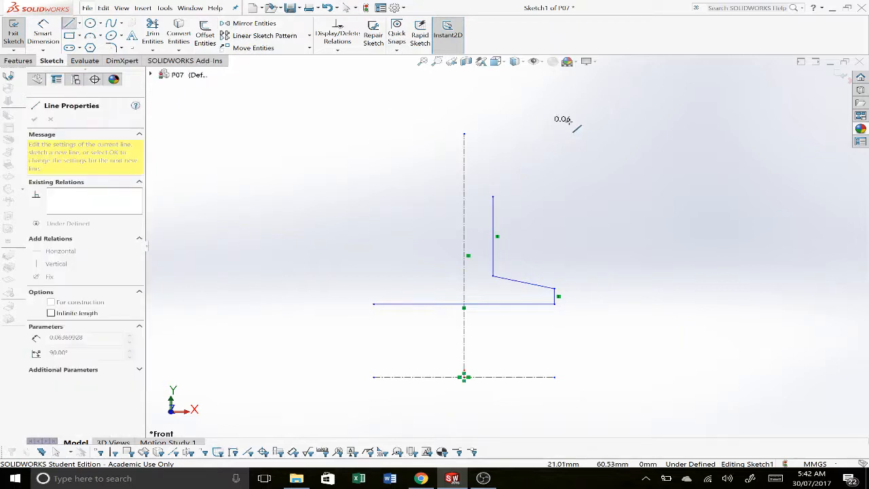
{"action": "left_click", "coordinate": [568, 139]}
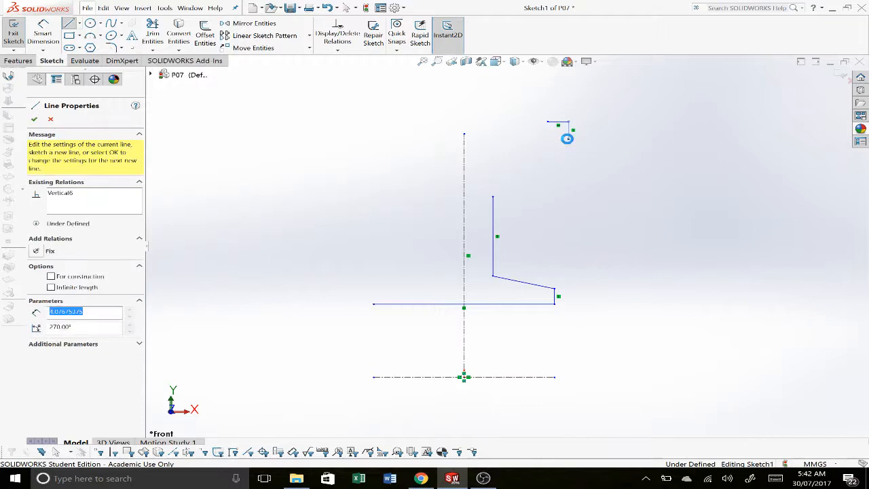
{"action": "key", "text": "Escape"}
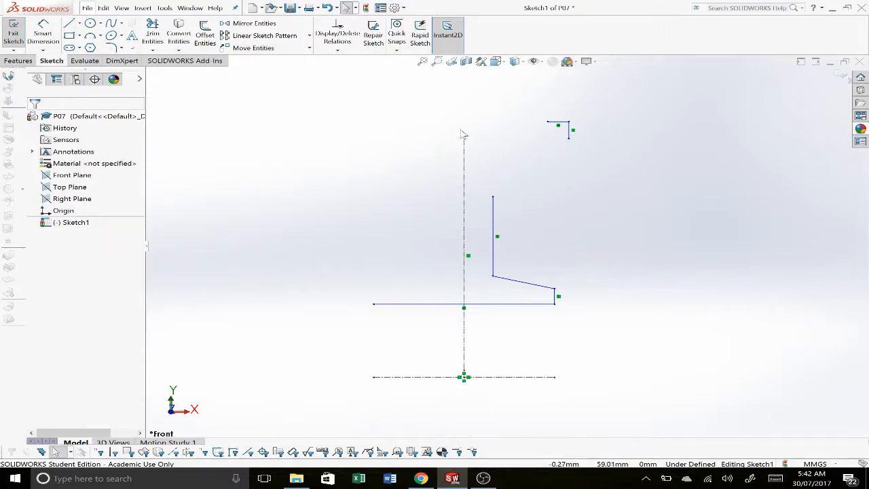
Step: Shorten the vertical centerline to about 50 mm and sketch a three-point groove arc of about 17 mm radius from the rim line's inner end
{"action": "left_click", "coordinate": [464, 134]}
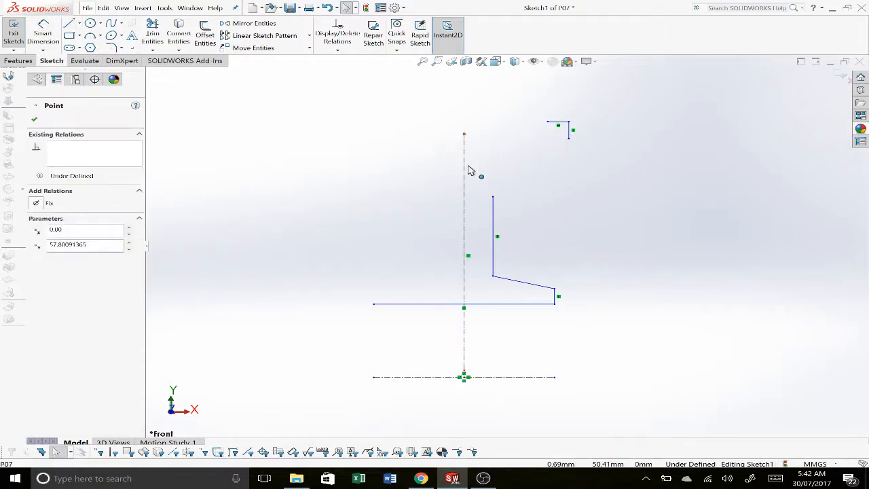
{"action": "left_click_drag", "start_coordinate": [469, 169], "coordinate": [465, 165]}
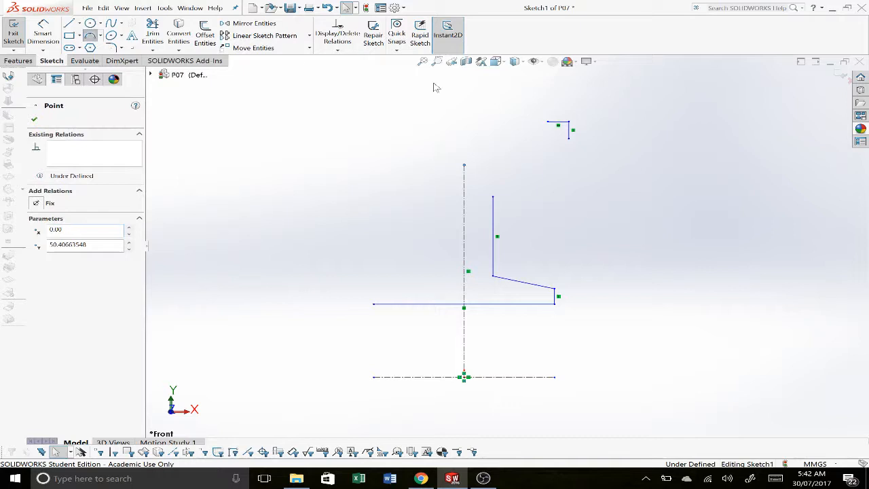
{"action": "left_click", "coordinate": [548, 123]}
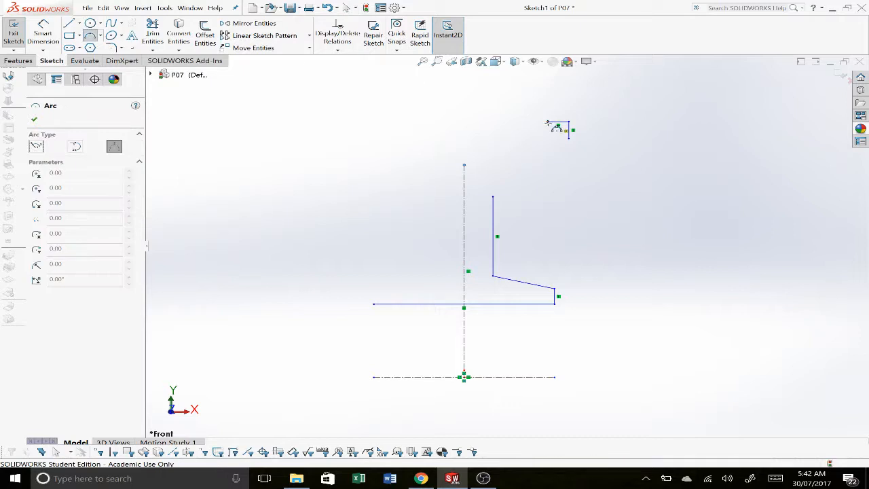
{"action": "left_click", "coordinate": [548, 123]}
{"action": "left_click", "coordinate": [465, 165]}
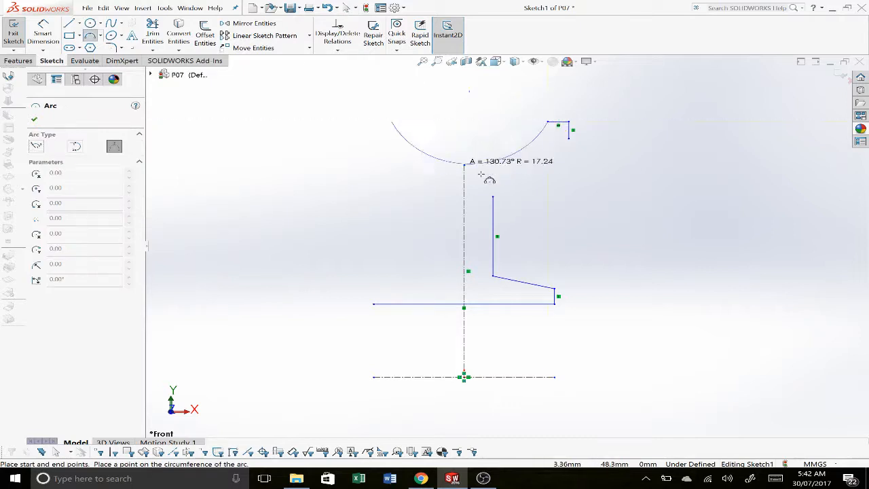
{"action": "left_click", "coordinate": [469, 170]}
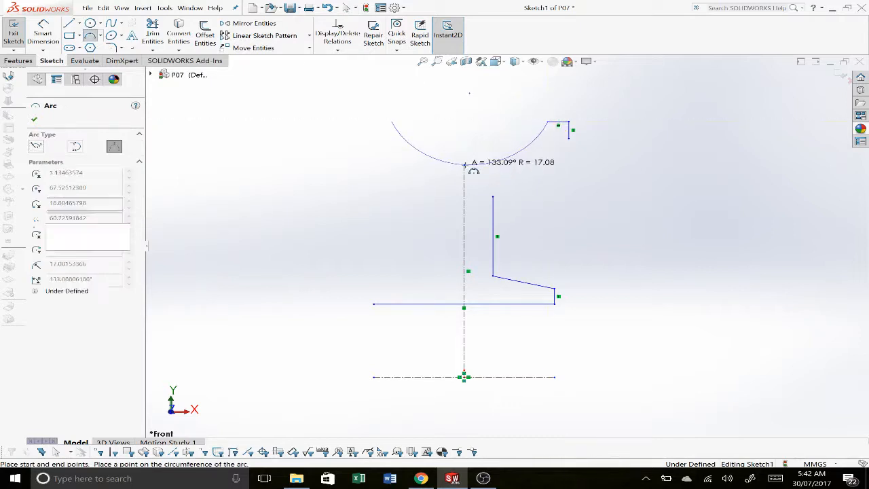
Step: Sketch a three-point arc of about 29 mm radius joining the web line's upper end to the rim's vertical edge
{"action": "left_click", "coordinate": [493, 197]}
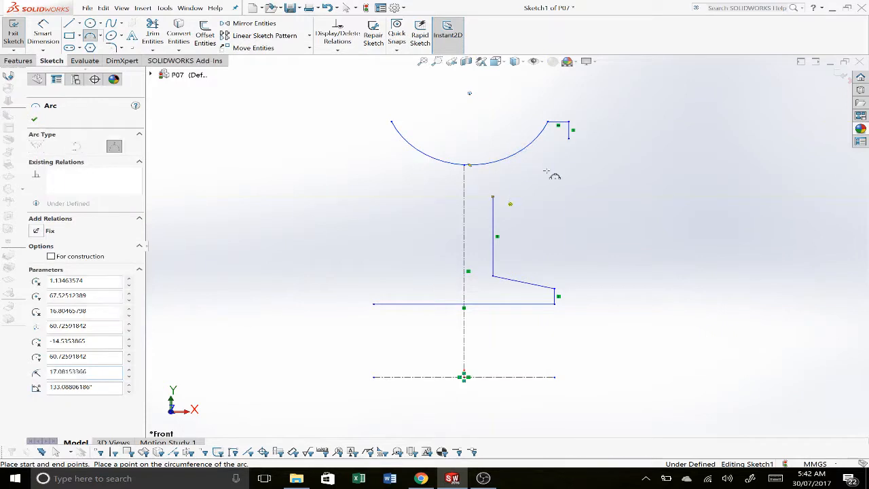
{"action": "left_click", "coordinate": [570, 140]}
{"action": "left_click", "coordinate": [554, 155]}
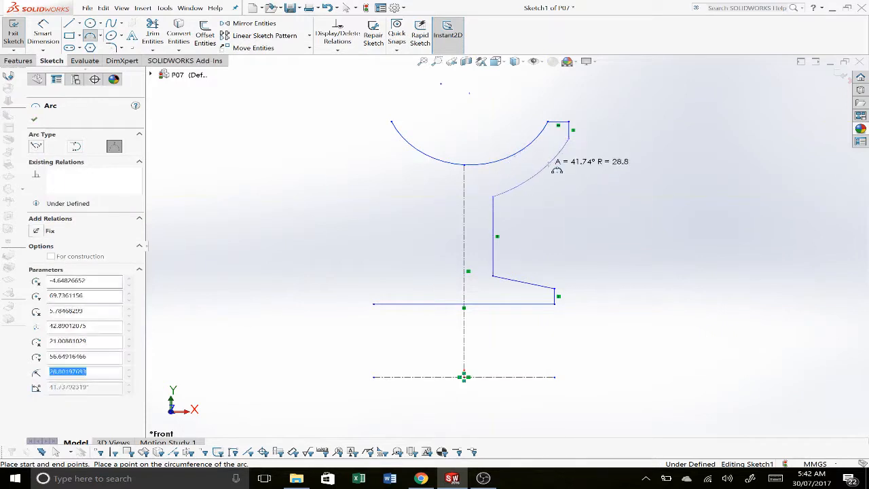
{"action": "key", "text": "Escape"}
Step: Make the groove arc and the lower rim arc concentric
{"action": "left_click_drag", "start_coordinate": [558, 196], "coordinate": [512, 151]}
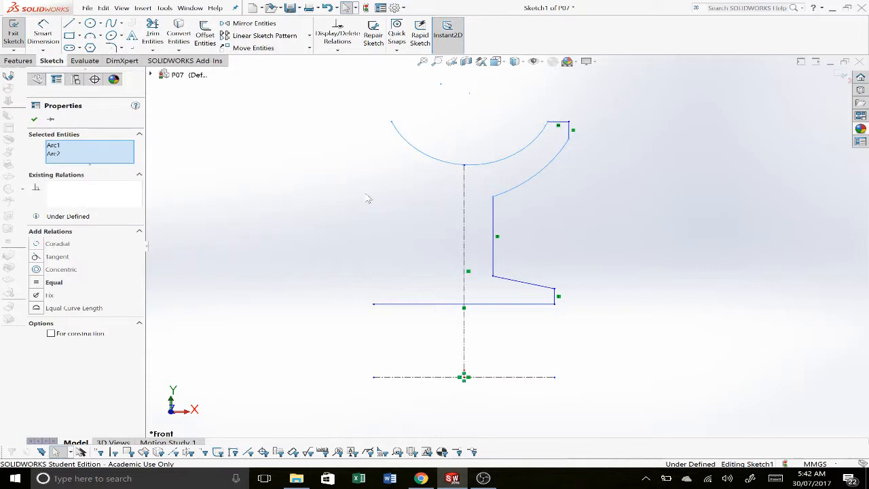
{"action": "left_click", "coordinate": [61, 269]}
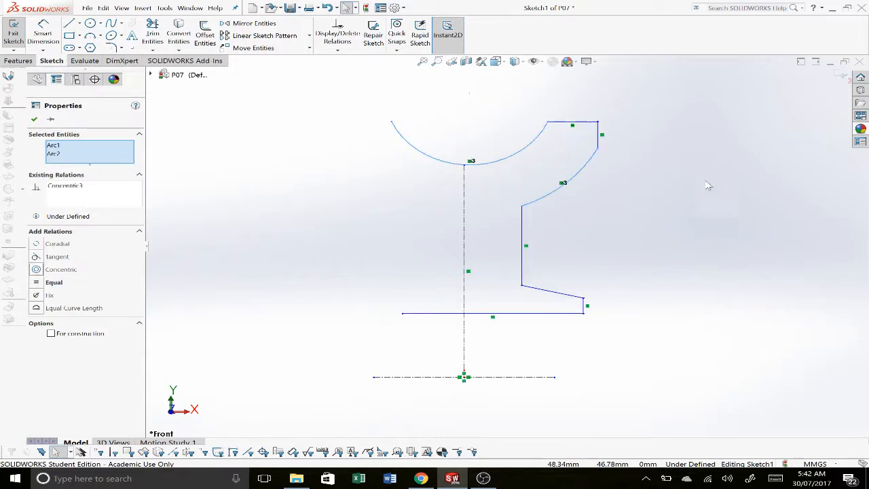
{"action": "left_click", "coordinate": [684, 180]}
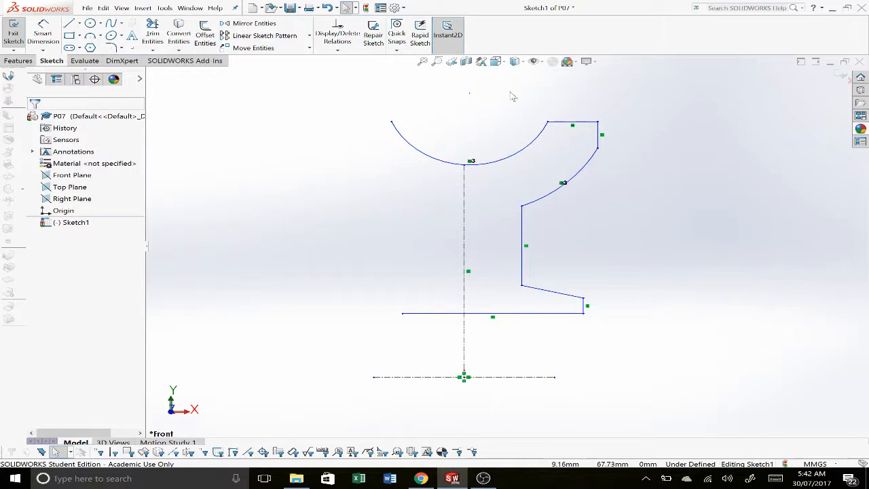
{"action": "left_click_drag", "start_coordinate": [512, 96], "coordinate": [630, 177]}
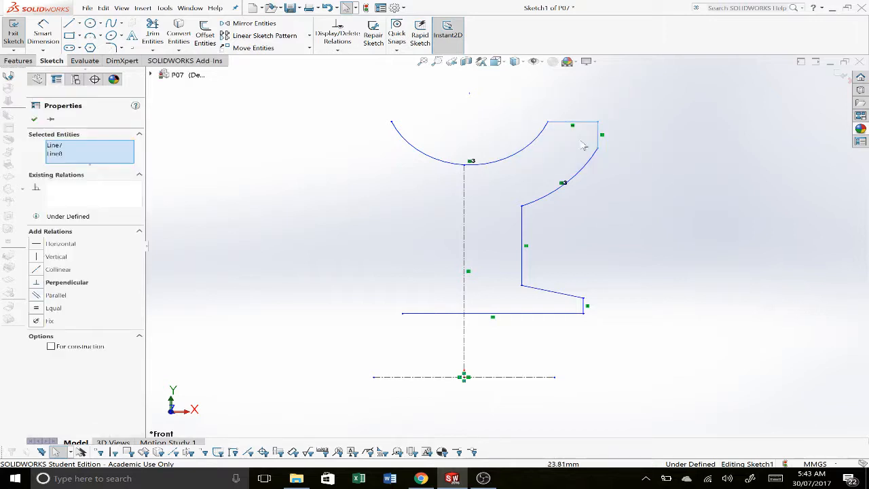
{"action": "mouse_move", "coordinate": [526, 89]}
{"action": "left_mouse_down"}
{"action": "mouse_move", "coordinate": [655, 172]}
{"action": "mouse_move", "coordinate": [531, 104]}
{"action": "left_mouse_up"}
{"action": "left_click", "coordinate": [656, 175]}
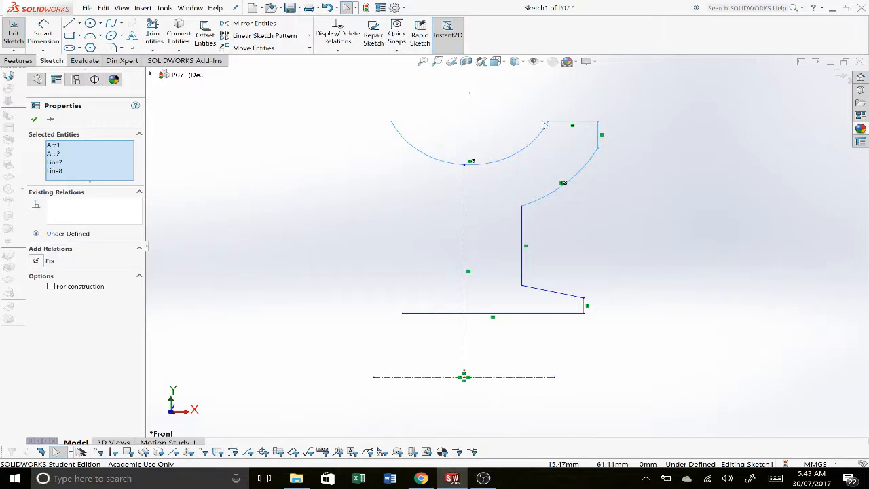
{"action": "left_click", "coordinate": [547, 127]}
{"action": "left_click_drag", "start_coordinate": [618, 165], "coordinate": [488, 89]}
{"action": "left_click", "coordinate": [715, 201]}
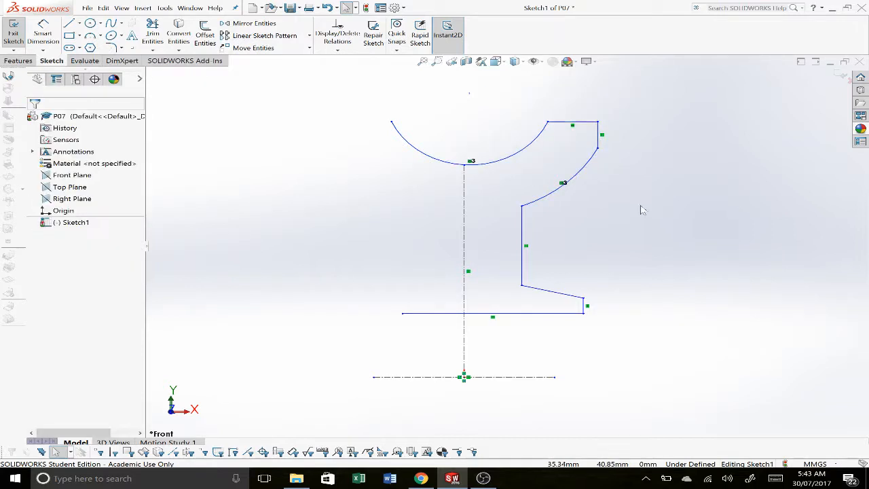
Step: Dimension the gap between the two concentric arcs as 5 mm
{"action": "left_click", "coordinate": [43, 34]}
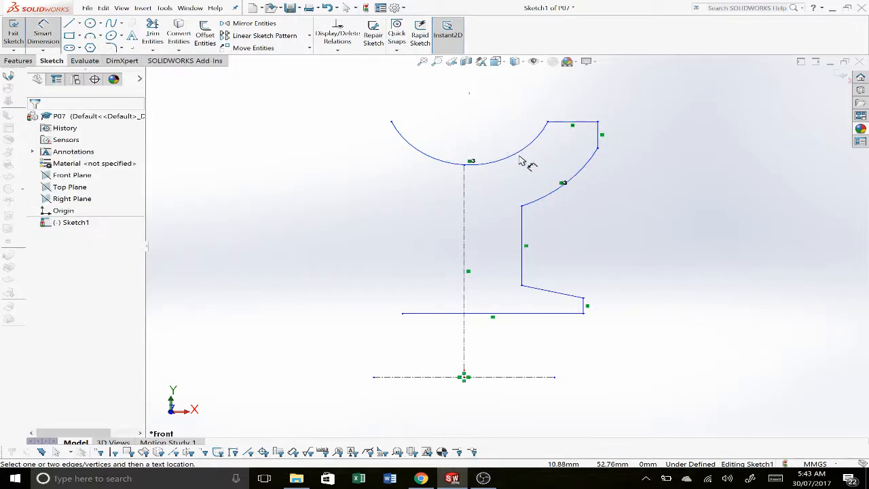
{"action": "left_click", "coordinate": [585, 171]}
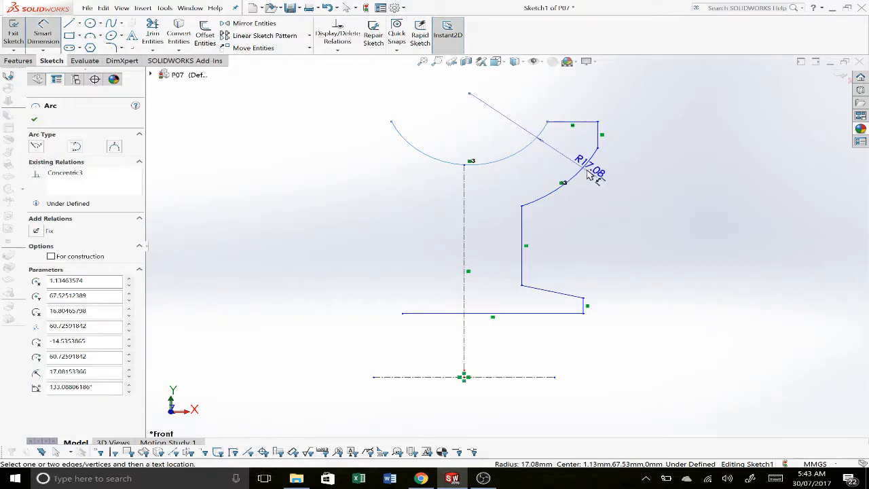
{"action": "left_click", "coordinate": [585, 167]}
{"action": "left_click", "coordinate": [561, 166]}
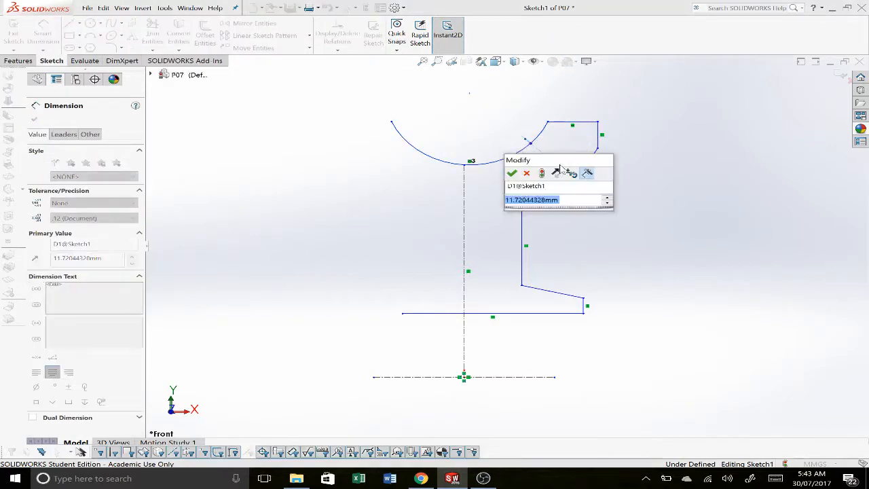
{"action": "type", "text": "5"}
{"action": "key", "text": "Return"}
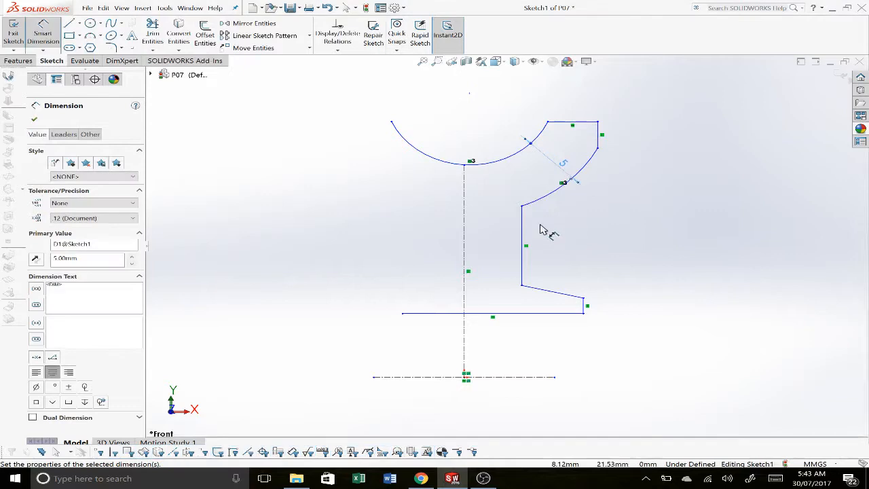
Step: Dimension the web's full width across the vertical centerline as 5 mm, measured from the vertical web line
{"action": "left_click", "coordinate": [522, 238]}
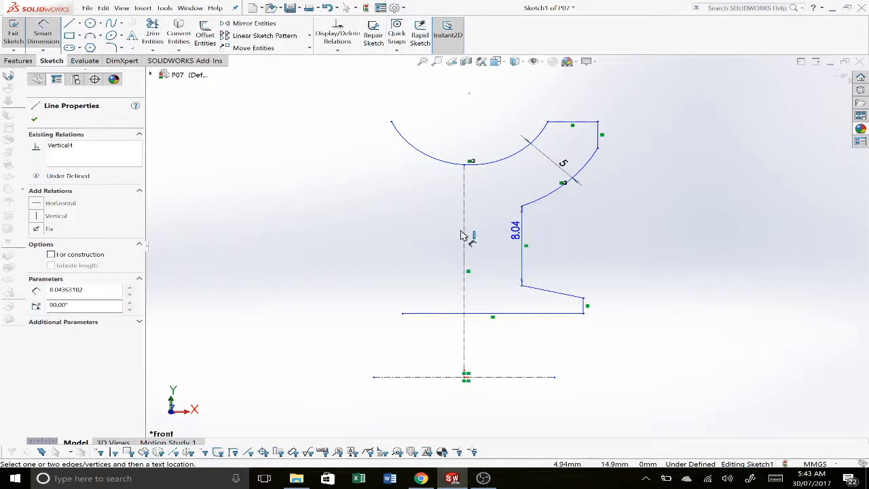
{"action": "left_click", "coordinate": [464, 236]}
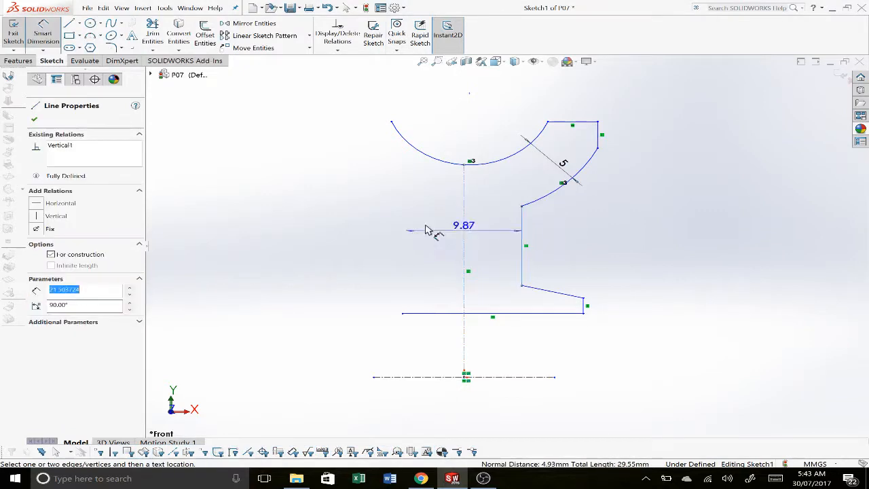
{"action": "left_click", "coordinate": [377, 227]}
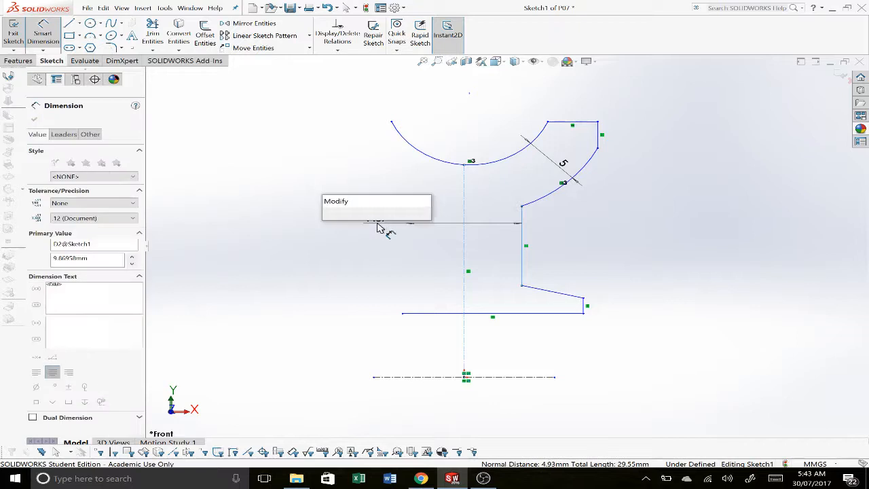
{"action": "type", "text": "5"}
{"action": "key", "text": "Return"}
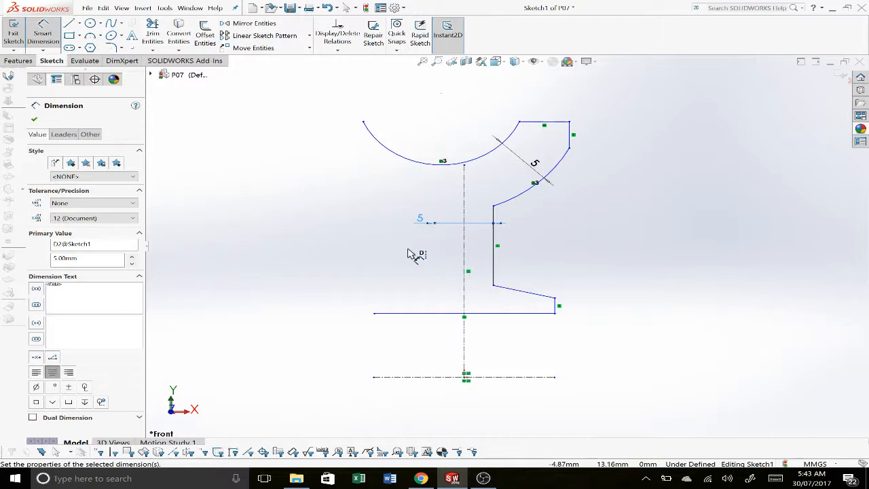
Step: Check the pulley drawing and set the full groove width across the vertical centerline to 20 mm, measured from the groove arc's right endpoint
{"action": "key", "text": "alt+Tab"}
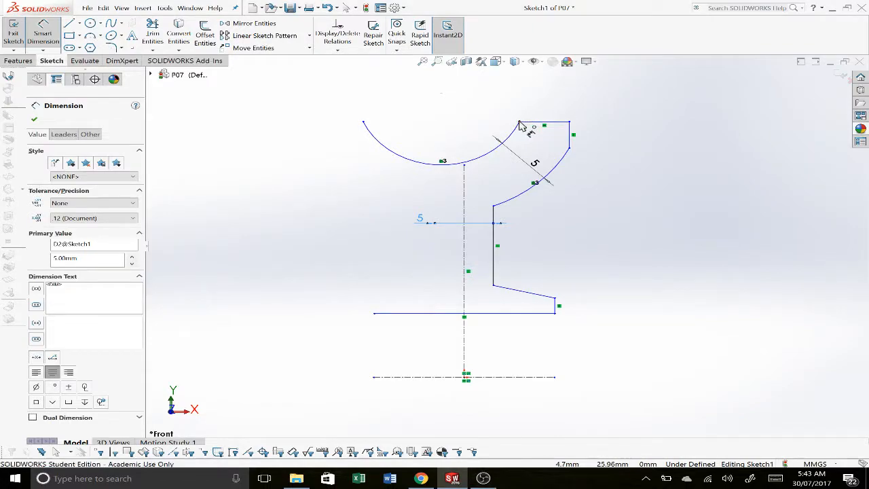
{"action": "left_click", "coordinate": [492, 162]}
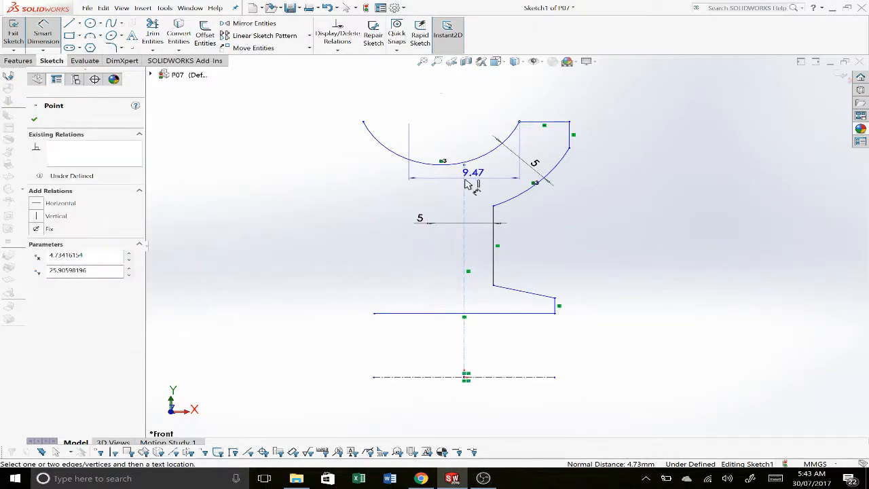
{"action": "left_click", "coordinate": [484, 103]}
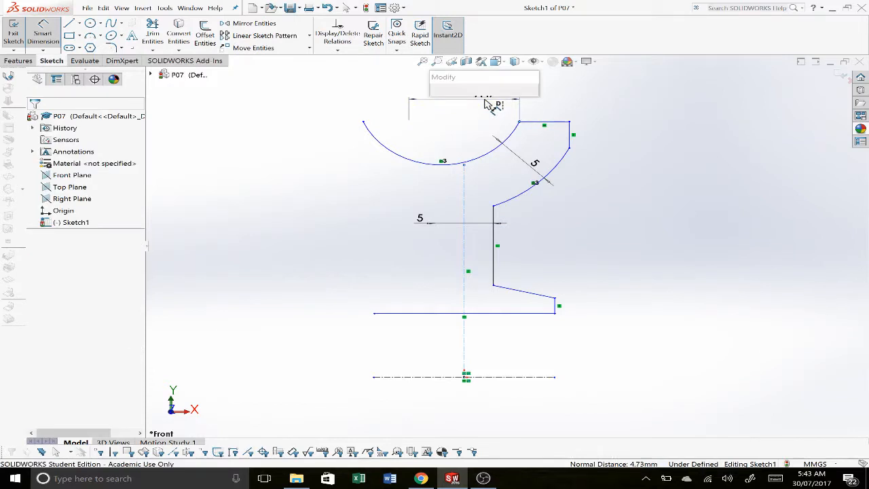
{"action": "key", "text": "Return"}
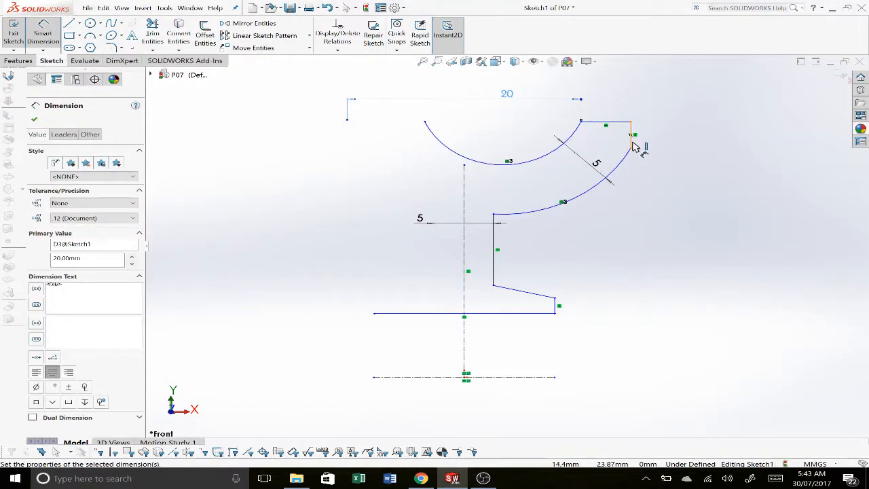
Step: Dimension the full rim width from the rim's outer vertical edge across the vertical centerline as 23 mm
{"action": "left_click", "coordinate": [631, 138]}
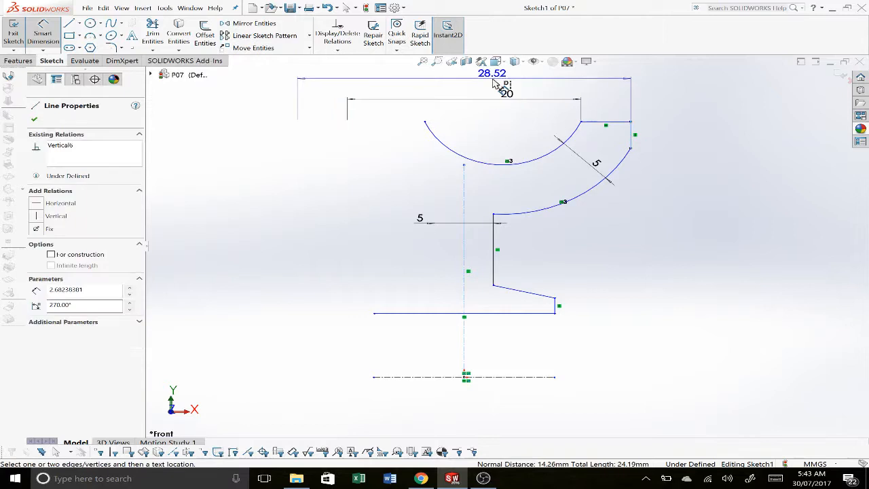
{"action": "left_click", "coordinate": [494, 82]}
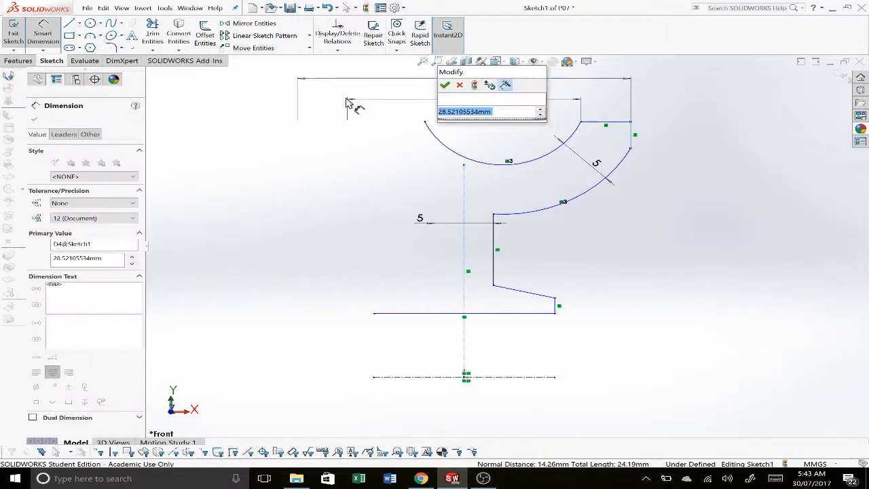
{"action": "type", "text": "23"}
{"action": "key", "text": "Return"}
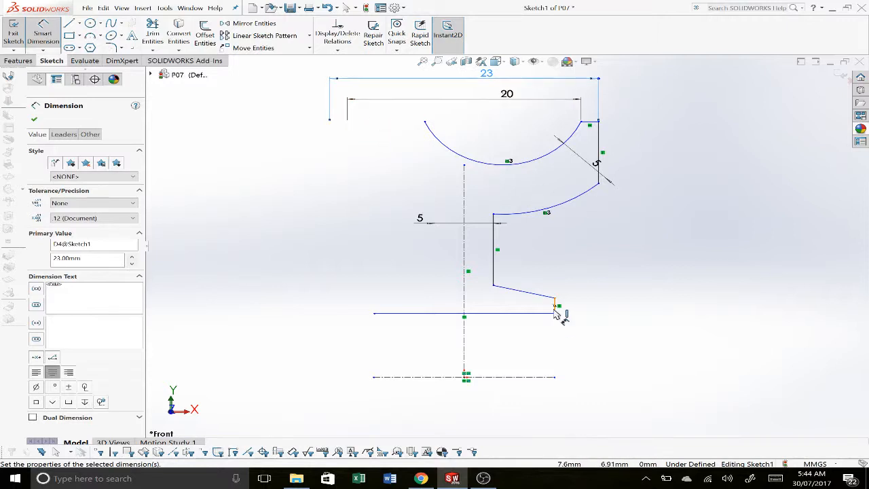
Step: Check the pulley drawing and dimension the full hub width from the hub's short vertical edge across the vertical centerline as 25 mm
{"action": "left_click", "coordinate": [555, 305]}
{"action": "left_click", "coordinate": [464, 245]}
{"action": "scroll", "coordinate": [462, 170], "scroll_direction": "up", "scroll_amount": 3}
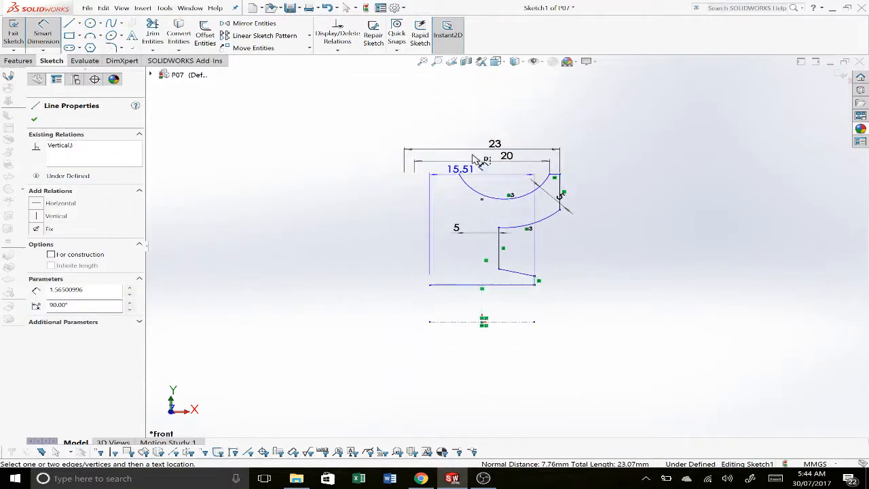
{"action": "left_click", "coordinate": [479, 130]}
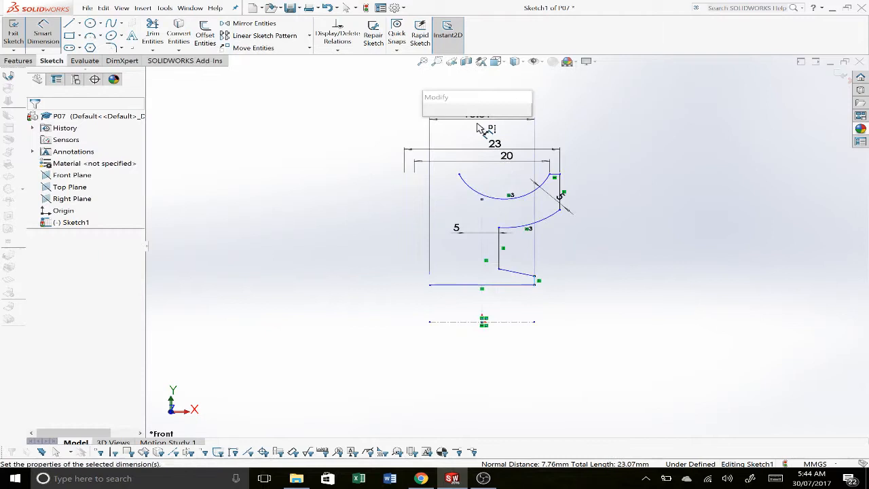
{"action": "key", "text": "alt+Tab"}
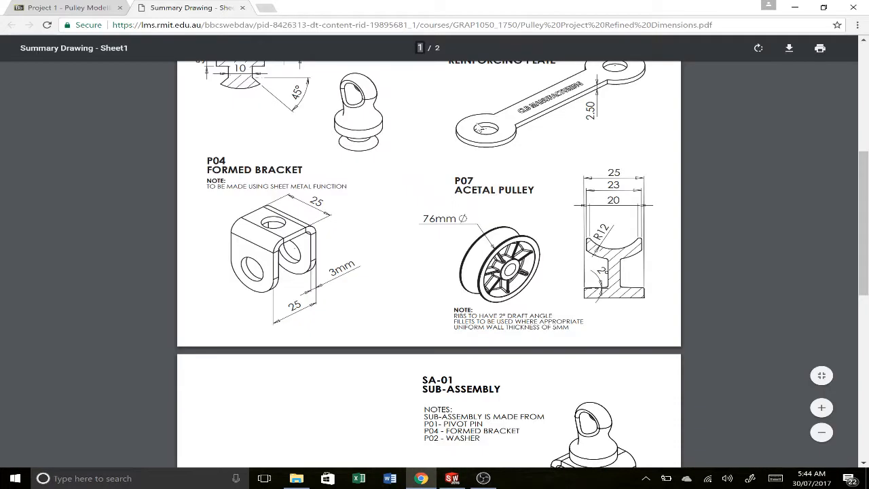
{"action": "key", "text": "alt+Tab"}
{"action": "type", "text": "2"}
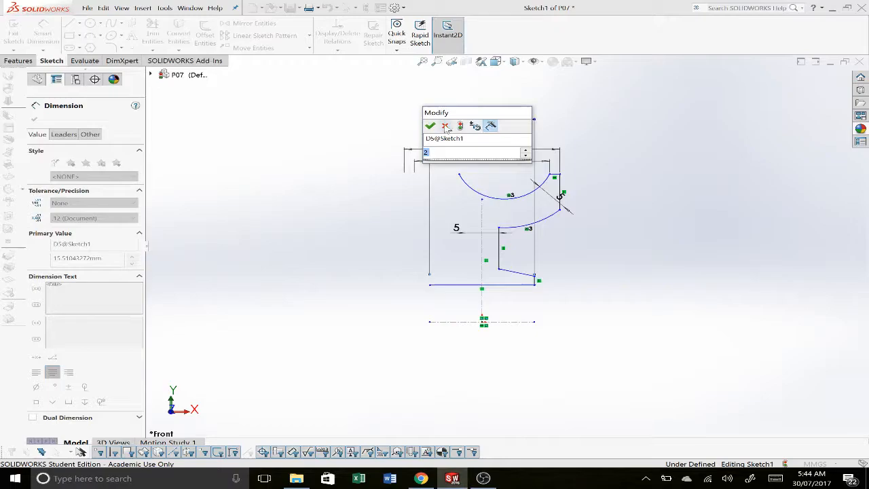
{"action": "type", "text": "25"}
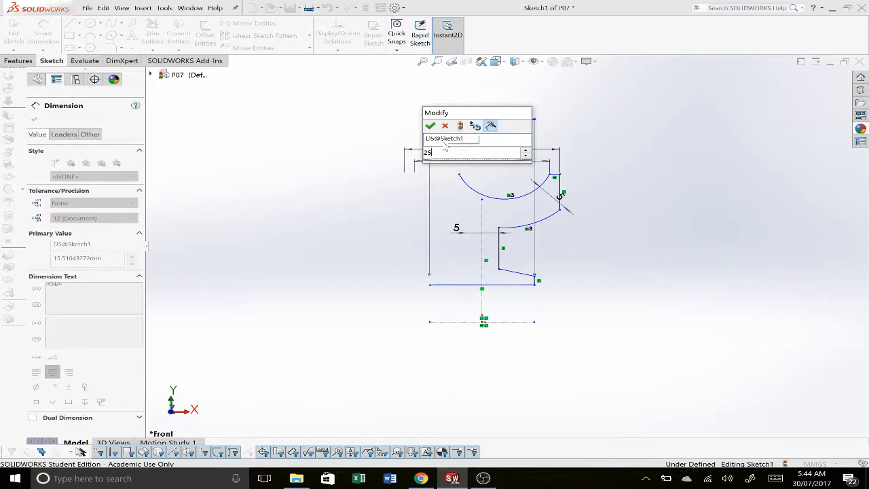
{"action": "key", "text": "Return"}
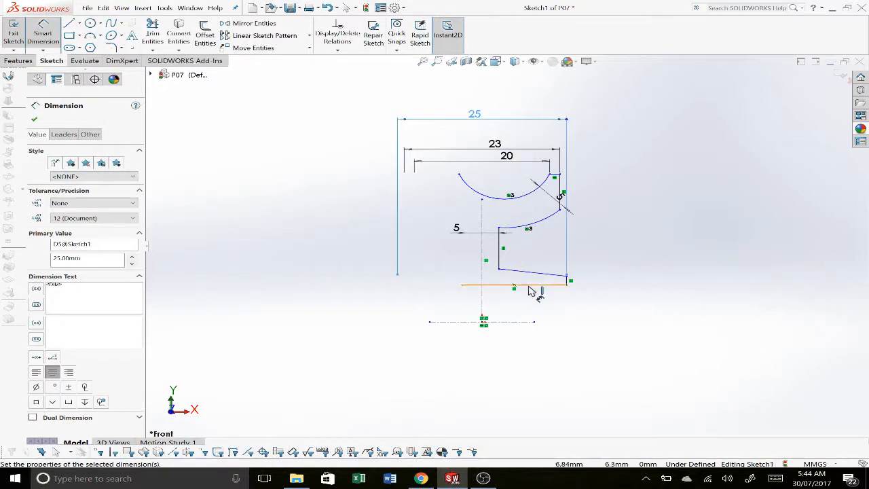
Step: Dimension the bore diameter from the hub's lower horizontal line across the horizontal centerline as 13 mm
{"action": "left_click", "coordinate": [529, 286]}
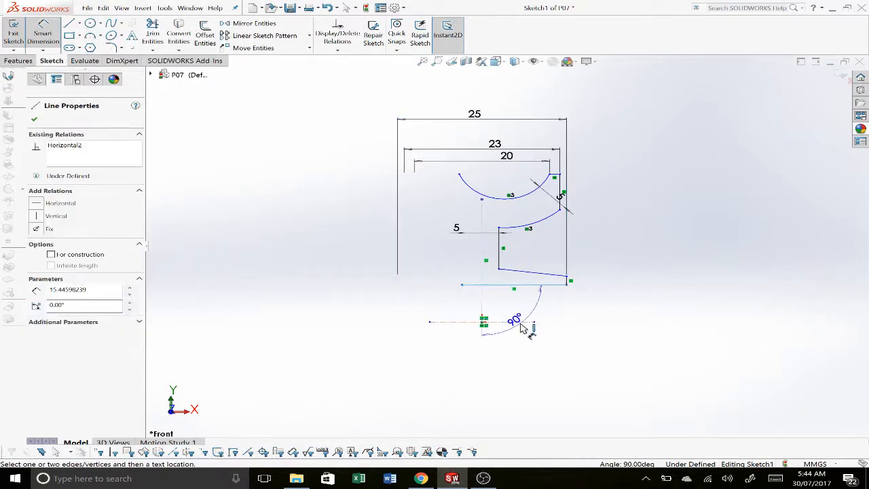
{"action": "left_click", "coordinate": [524, 327]}
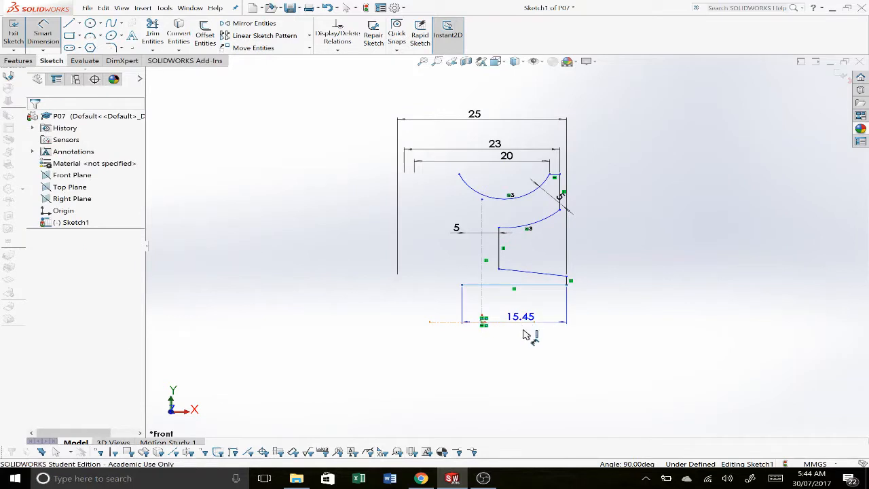
{"action": "left_click", "coordinate": [622, 341]}
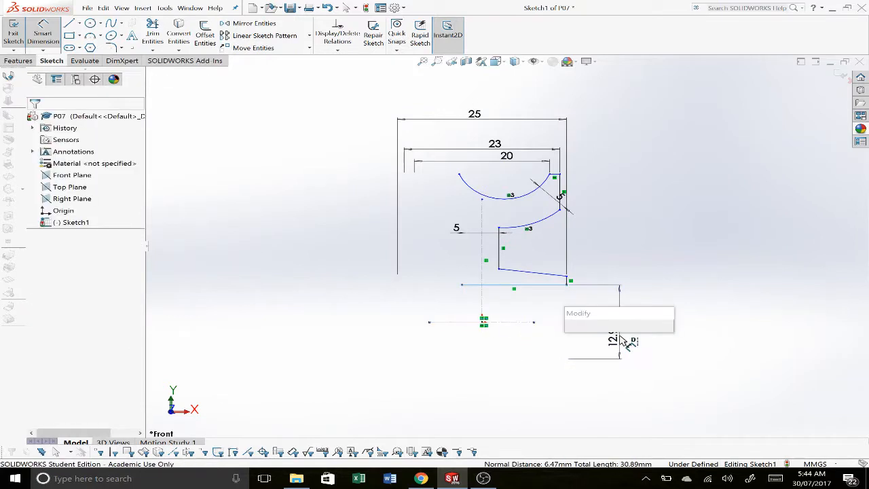
{"action": "type", "text": "16"}
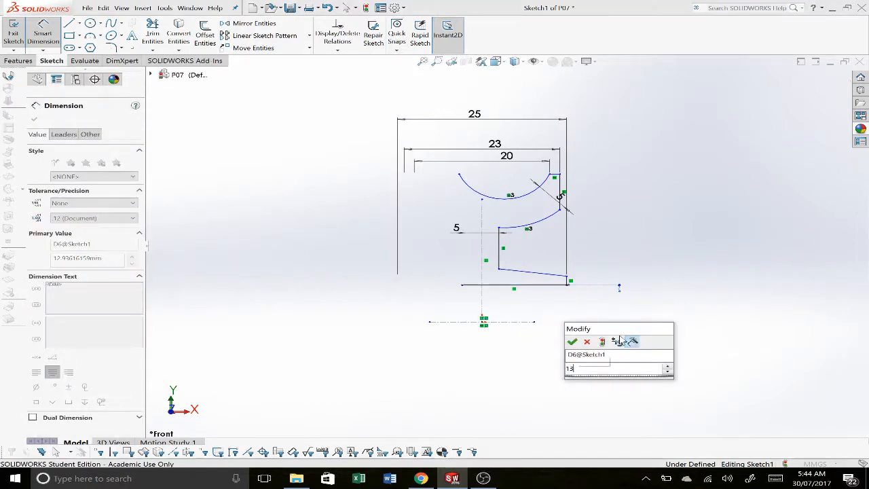
{"action": "key", "text": "Return"}
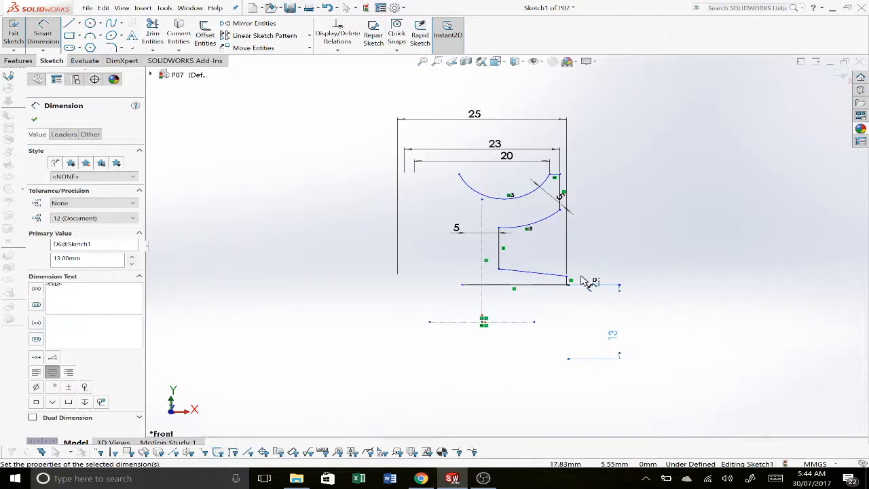
Step: Dimension the hub wall thickness from the web line's lower endpoint to the hub's bottom line as 5 mm
{"action": "scroll", "coordinate": [516, 281], "scroll_direction": "down", "scroll_amount": 3}
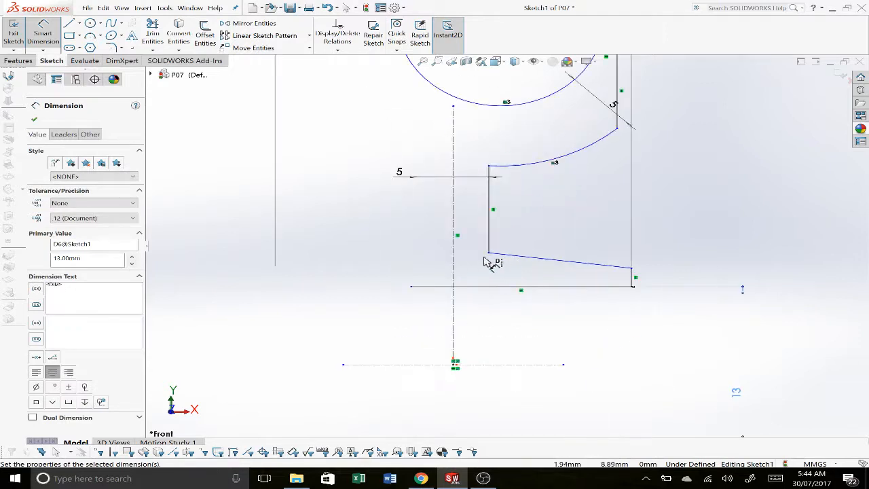
{"action": "left_click", "coordinate": [490, 286]}
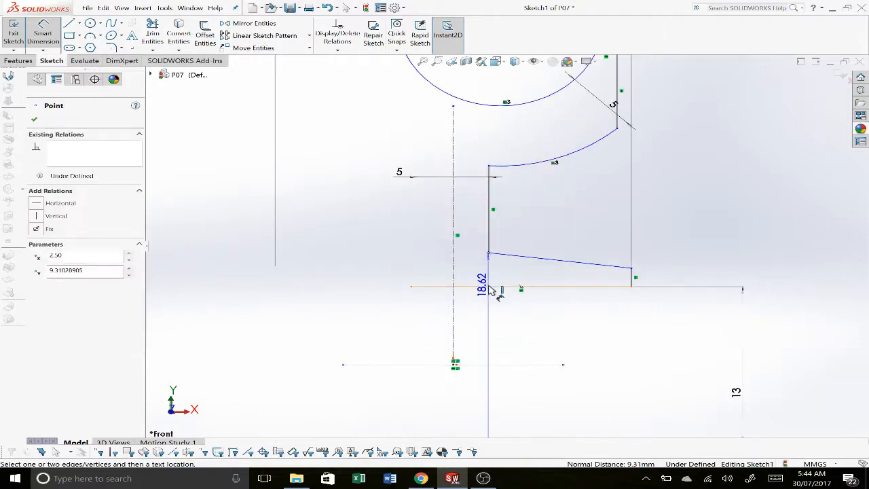
{"action": "left_click", "coordinate": [478, 278]}
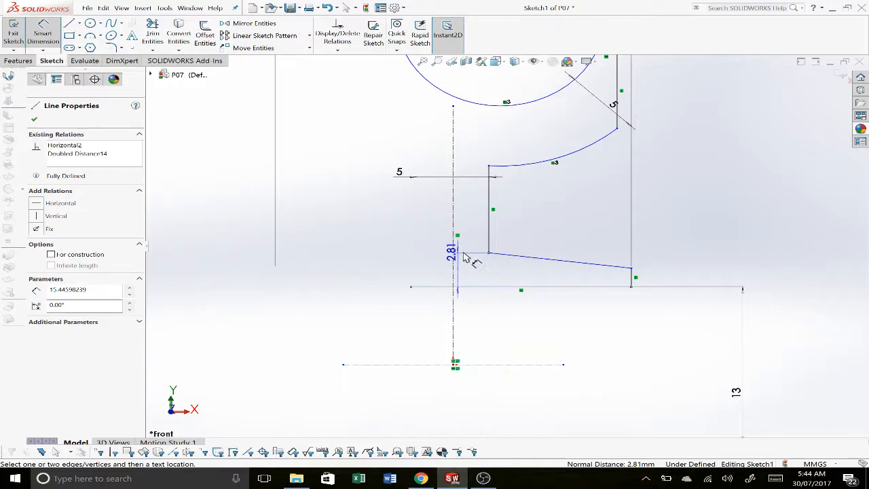
{"action": "left_click", "coordinate": [423, 270]}
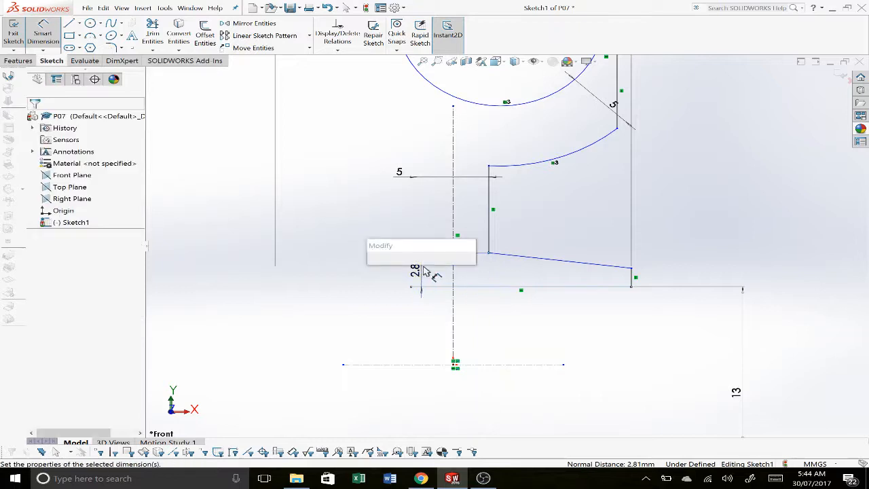
{"action": "type", "text": "5"}
{"action": "key", "text": "Return"}
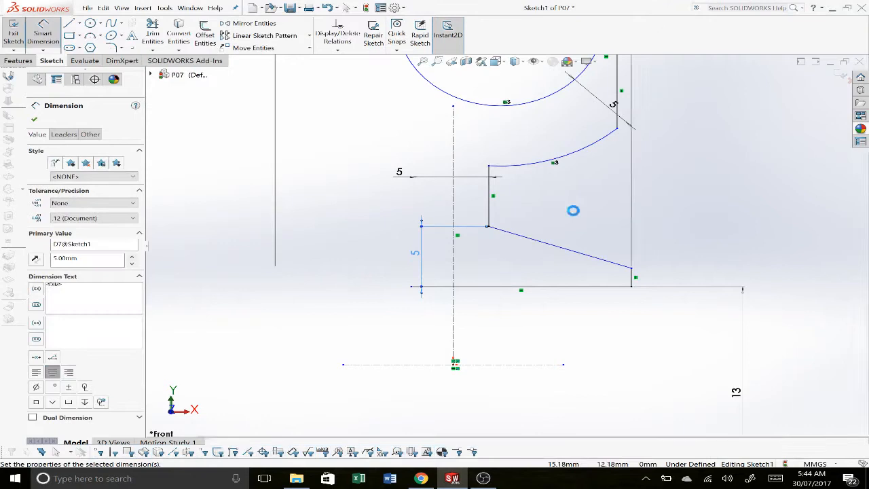
{"action": "scroll", "coordinate": [573, 211], "scroll_direction": "up", "scroll_amount": 5}
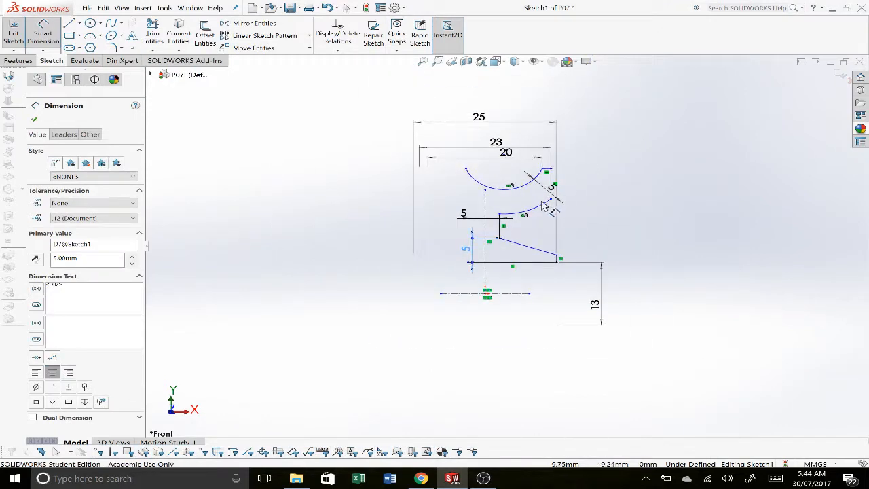
{"action": "key", "text": "Escape"}
Step: Add a Midpoint relation between the groove arc and the upper endpoint of the vertical centerline
{"action": "scroll", "coordinate": [501, 205], "scroll_direction": "down", "scroll_amount": 4}
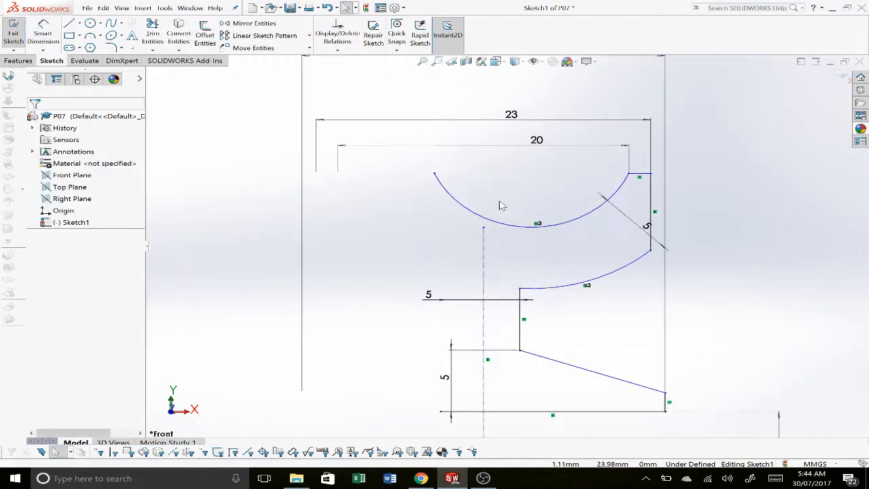
{"action": "left_click", "coordinate": [528, 232]}
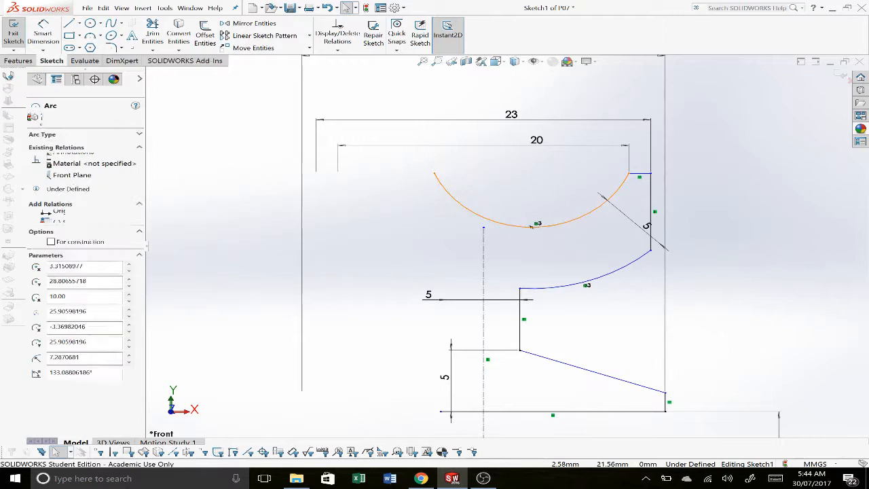
{"action": "left_click", "coordinate": [484, 228]}
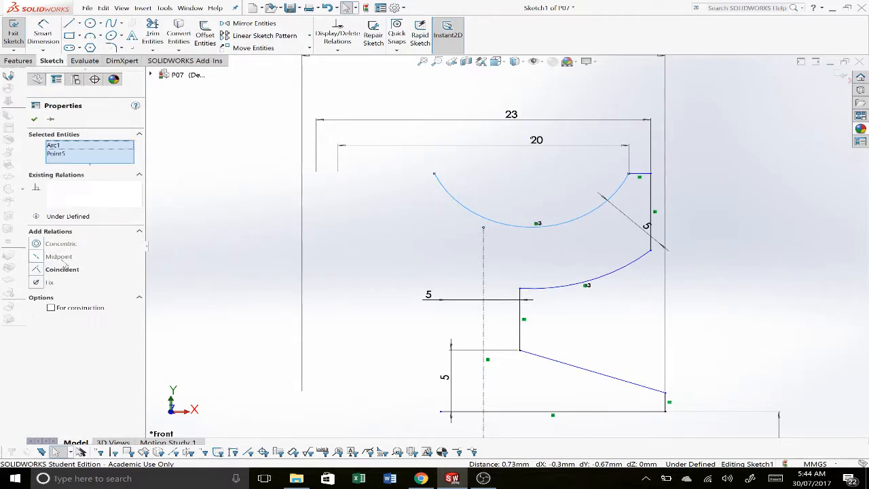
{"action": "left_click", "coordinate": [59, 257]}
{"action": "left_click", "coordinate": [385, 269]}
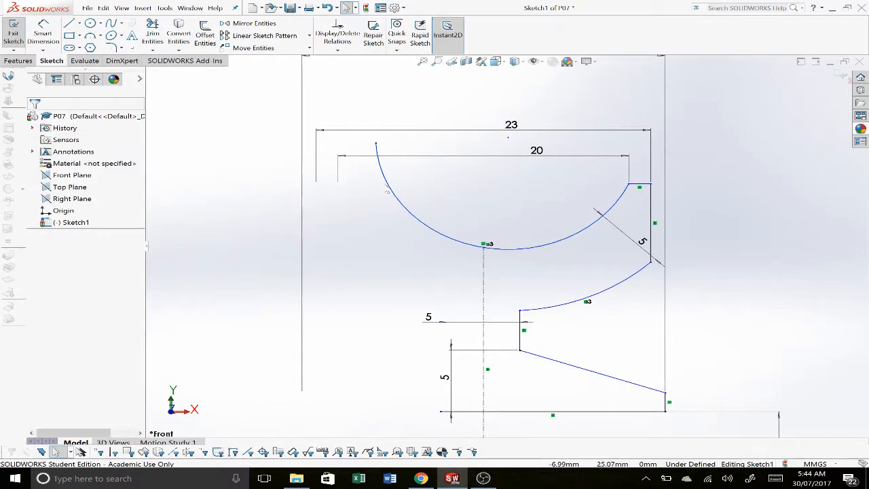
Step: Add a Horizontal relation between the two endpoints of the groove arc
{"action": "left_click", "coordinate": [376, 144]}
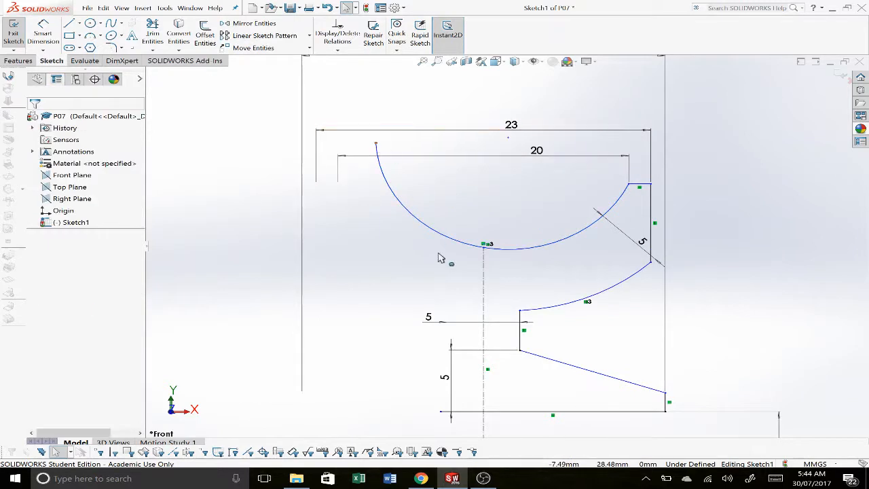
{"action": "left_click", "coordinate": [630, 185]}
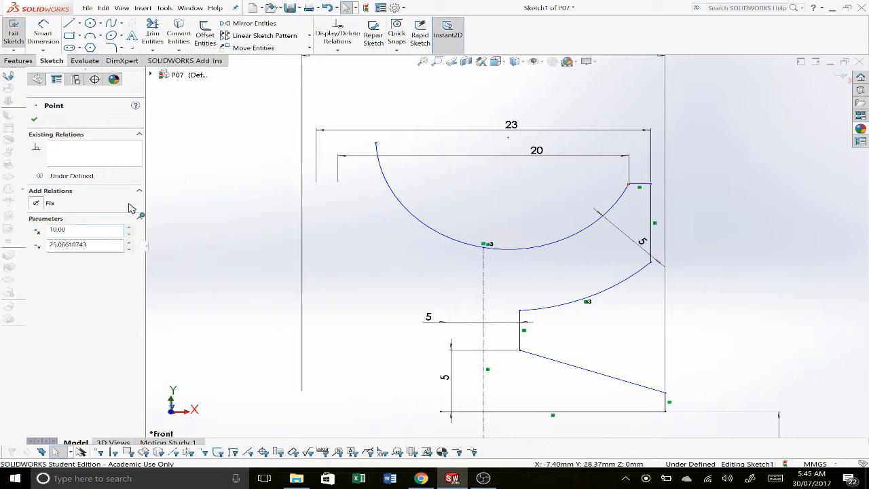
{"action": "left_click", "coordinate": [68, 245]}
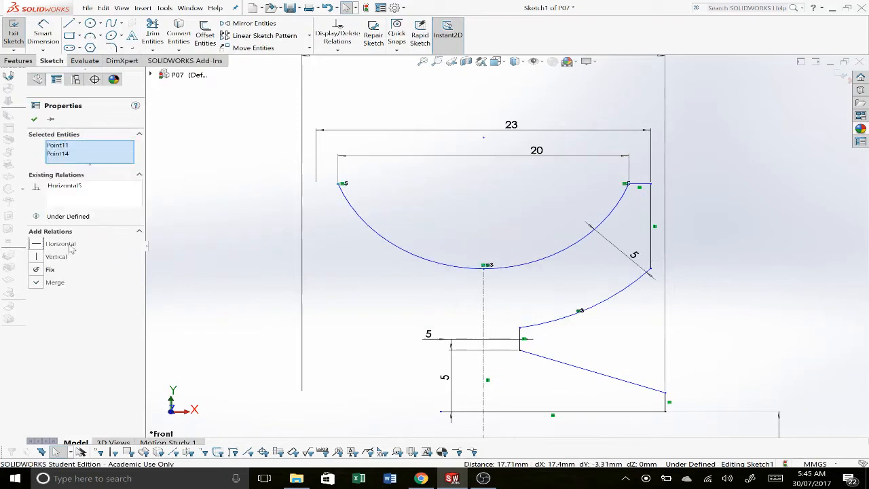
{"action": "left_click", "coordinate": [766, 245]}
{"action": "key", "text": "f"}
Step: Check the groove radius in the pulley drawing and dimension the groove arc's radius as 12 mm
{"action": "key", "text": "alt+Tab"}
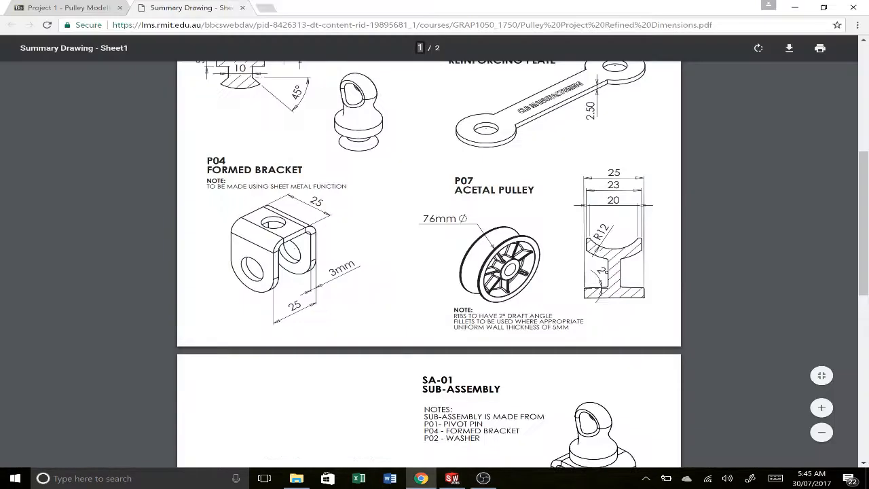
{"action": "key", "text": "alt+Tab"}
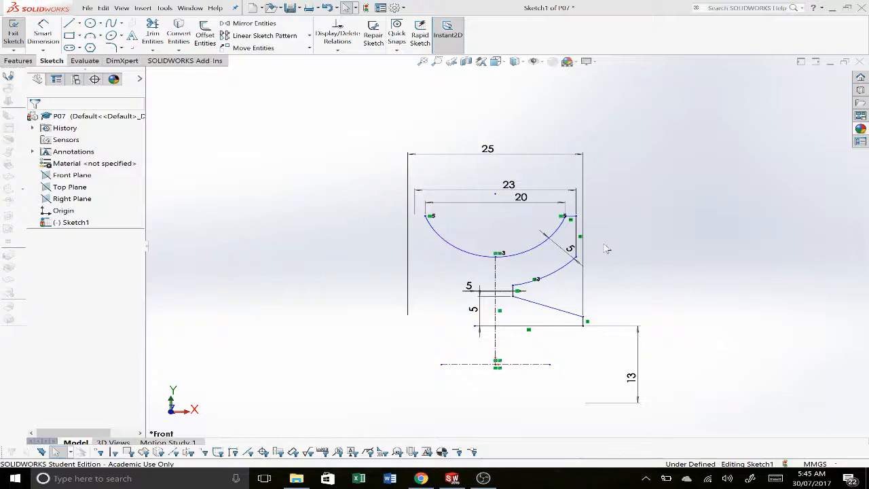
{"action": "key", "text": "d"}
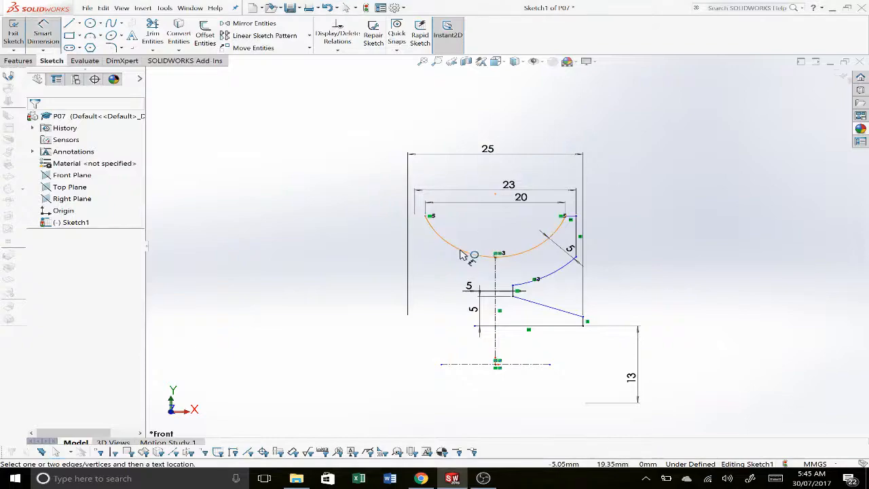
{"action": "left_click", "coordinate": [477, 236]}
{"action": "left_click", "coordinate": [477, 234]}
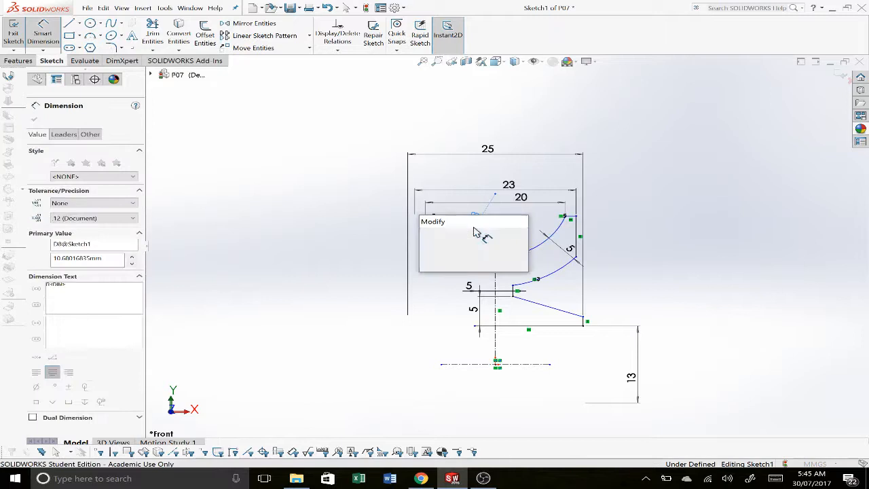
{"action": "type", "text": "12"}
{"action": "key", "text": "Return"}
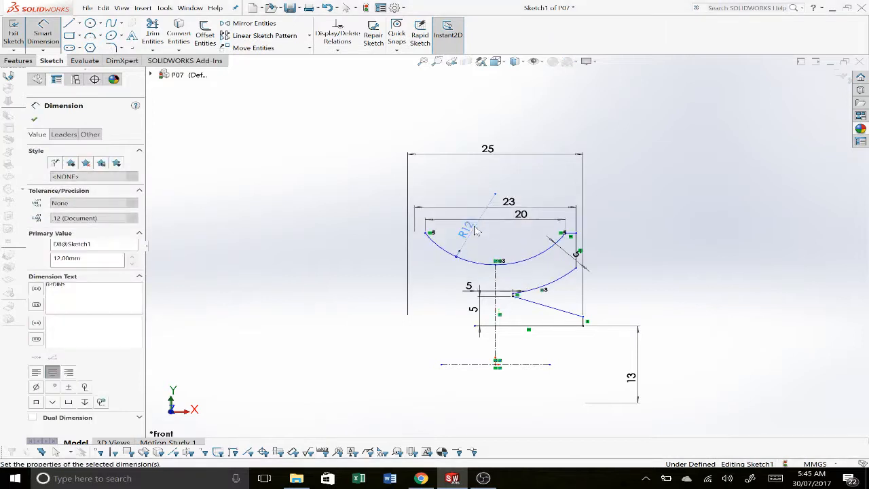
Step: Dimension the angle between the hub's sloped upper line and its bottom horizontal line as 2°
{"action": "scroll", "coordinate": [565, 314], "scroll_direction": "down", "scroll_amount": 1}
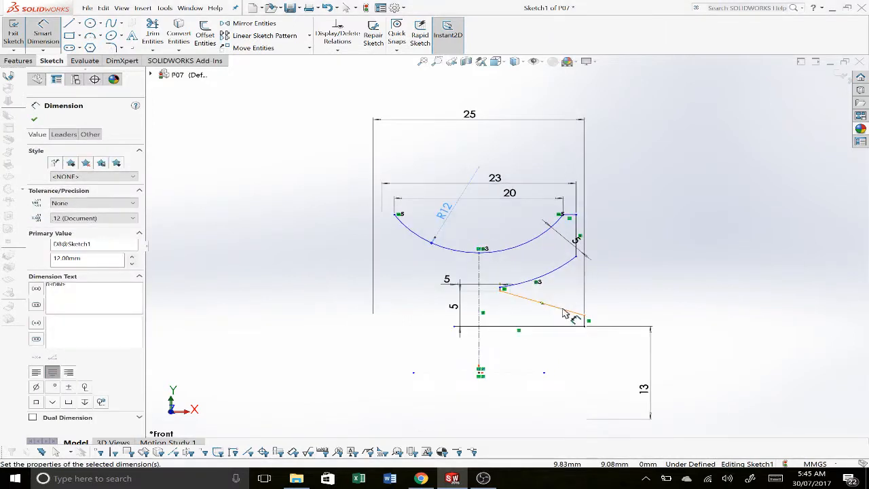
{"action": "left_click", "coordinate": [543, 303]}
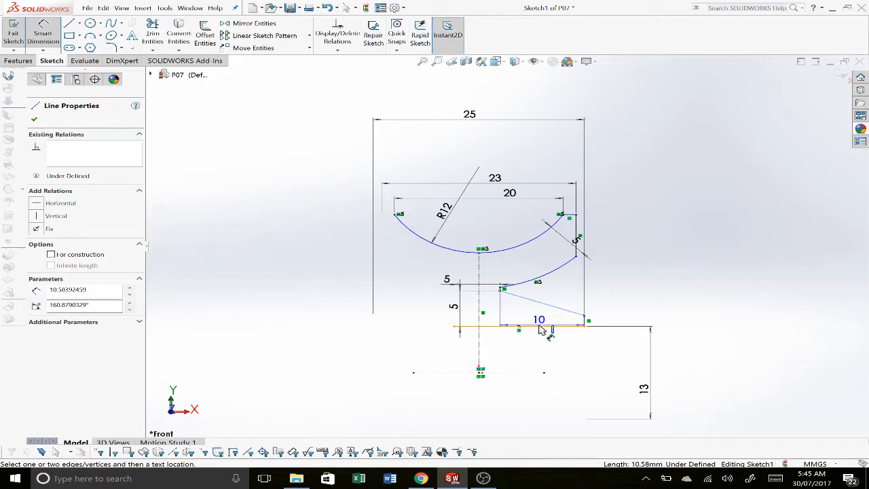
{"action": "left_click", "coordinate": [540, 326]}
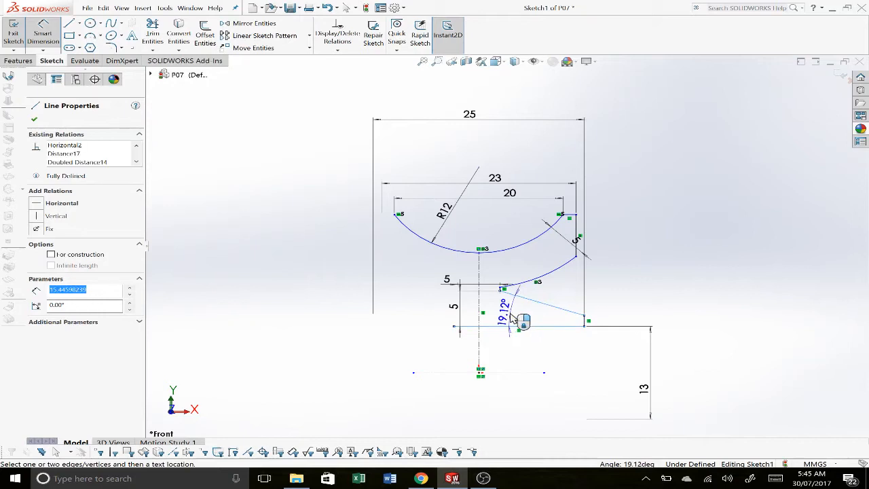
{"action": "left_click", "coordinate": [519, 314]}
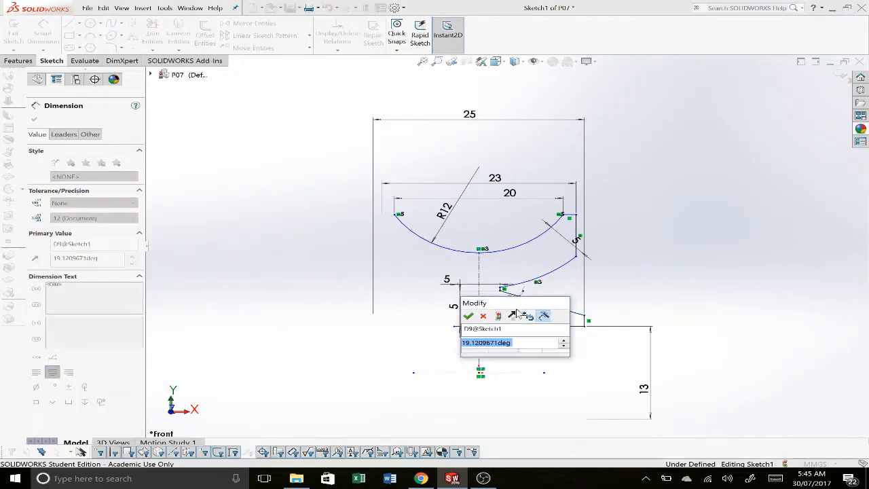
{"action": "type", "text": "2"}
{"action": "key", "text": "Return"}
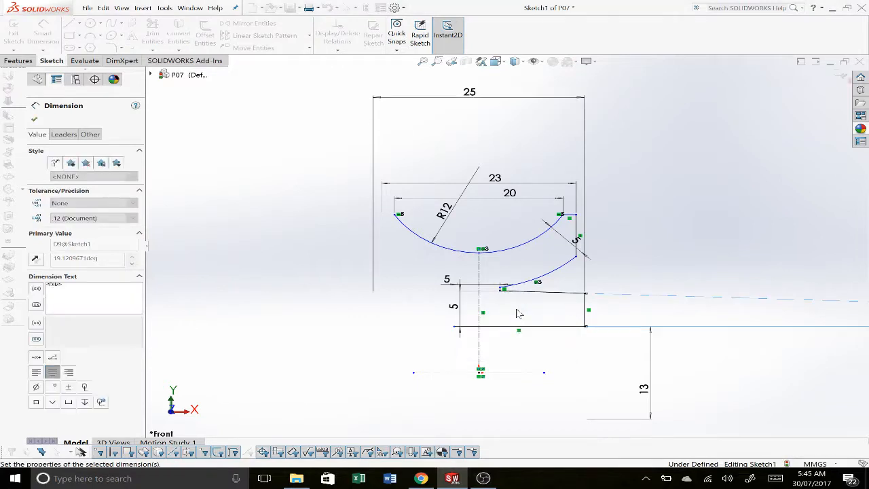
{"action": "scroll", "coordinate": [611, 274], "scroll_direction": "up", "scroll_amount": 5}
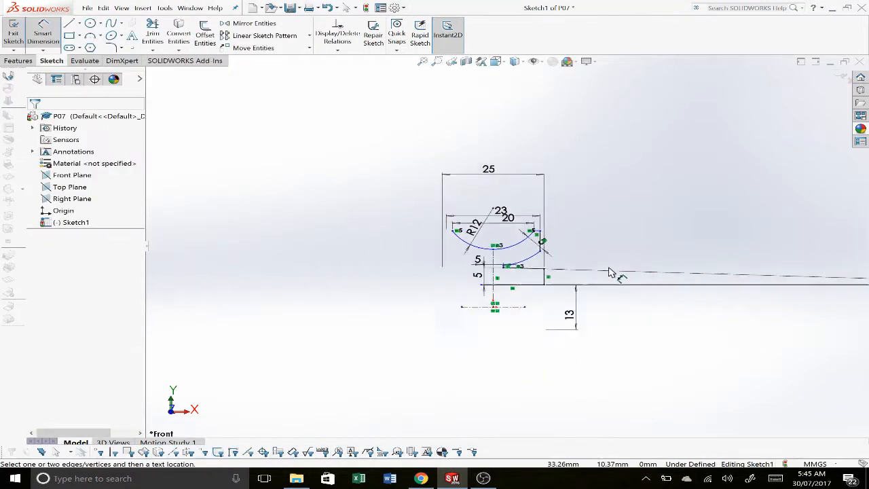
Step: Reposition the 2° angle dimension beside the end of the hub profile
{"action": "scroll", "coordinate": [612, 275], "scroll_direction": "up", "scroll_amount": 2}
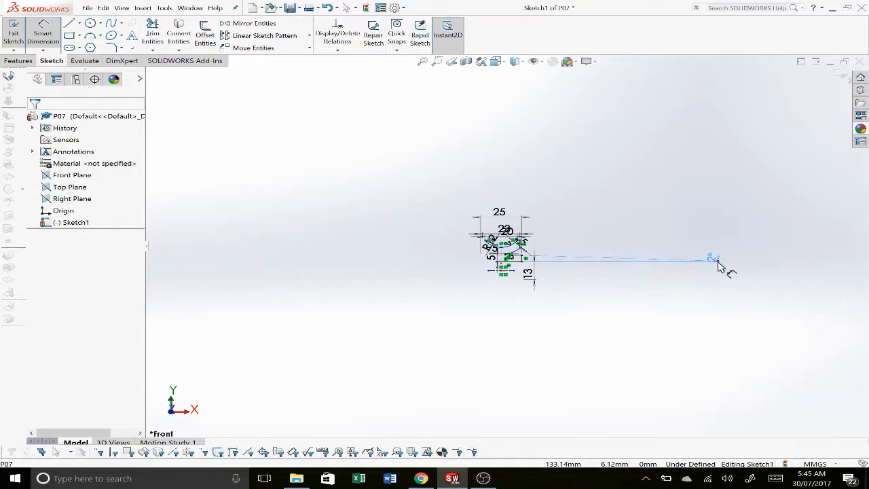
{"action": "left_click_drag", "start_coordinate": [715, 264], "coordinate": [554, 256]}
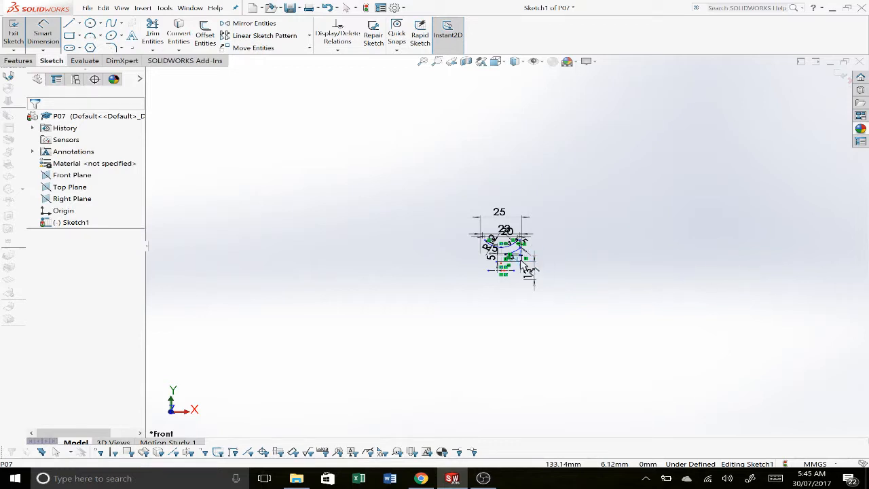
{"action": "scroll", "coordinate": [524, 262], "scroll_direction": "down", "scroll_amount": 5}
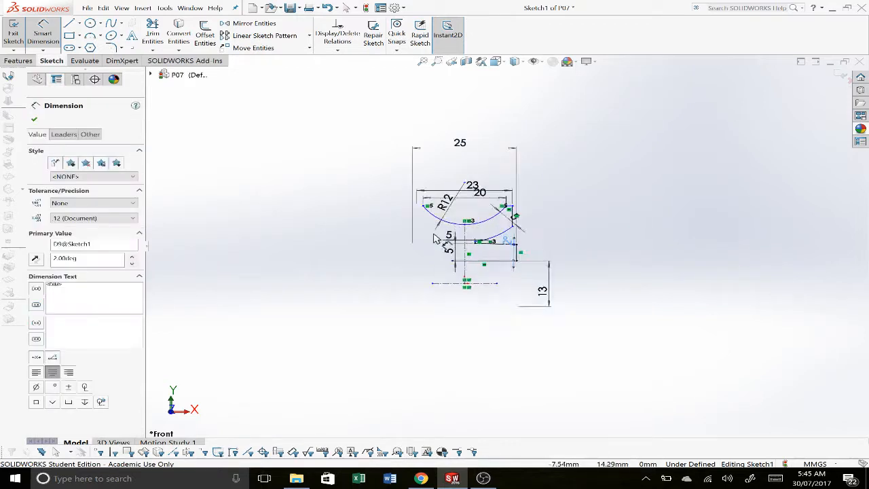
{"action": "scroll", "coordinate": [435, 239], "scroll_direction": "down", "scroll_amount": 3}
Step: Check the pulley's diameter in the drawing and dimension the short upper rim line about the horizontal centerline as a 76 mm diameter
{"action": "key", "text": "alt+Tab"}
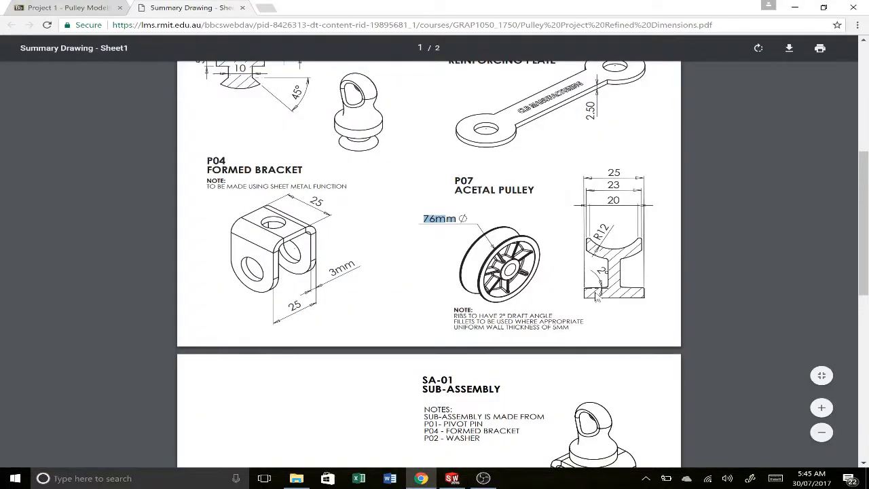
{"action": "key", "text": "alt+Tab"}
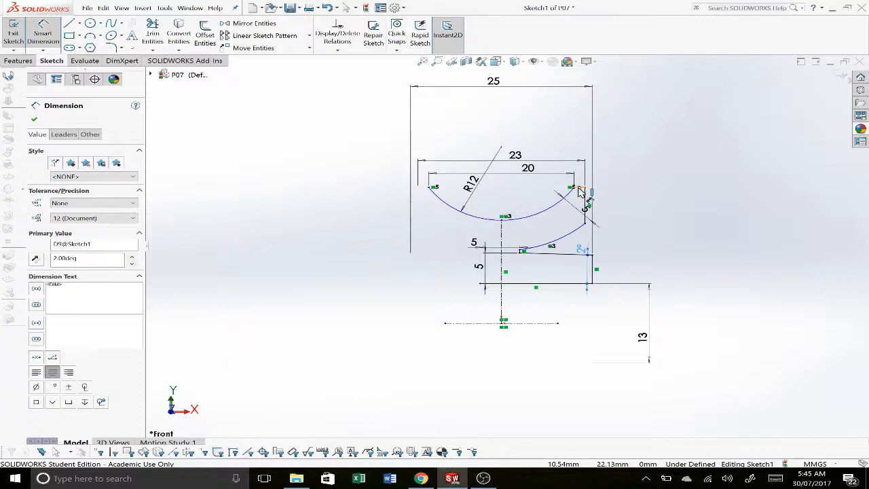
{"action": "left_click", "coordinate": [579, 192]}
{"action": "left_click", "coordinate": [547, 323]}
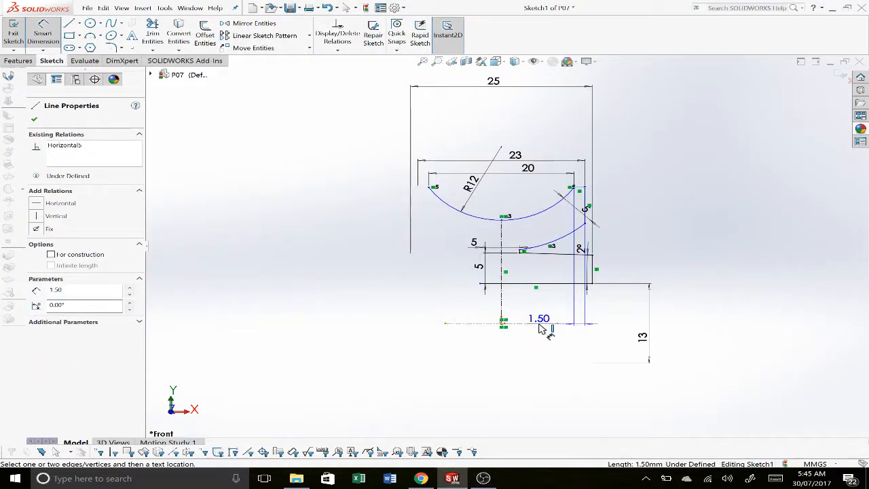
{"action": "left_click", "coordinate": [692, 345]}
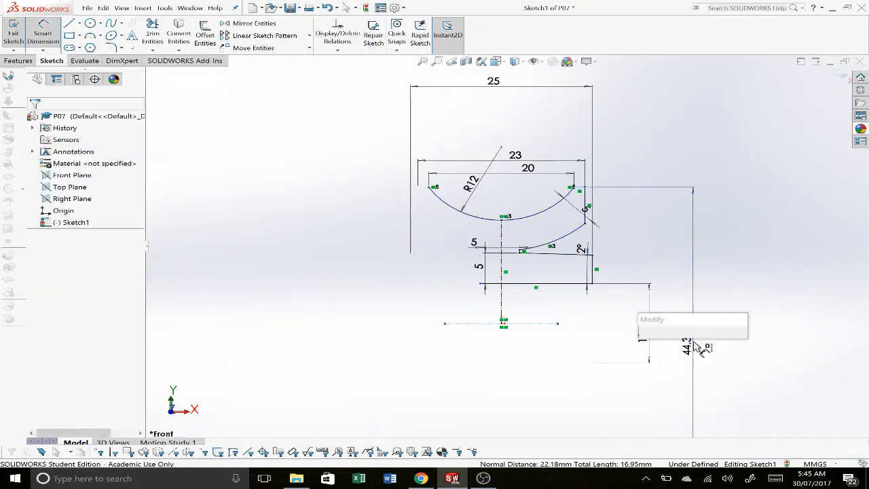
{"action": "type", "text": "76"}
{"action": "key", "text": "Return"}
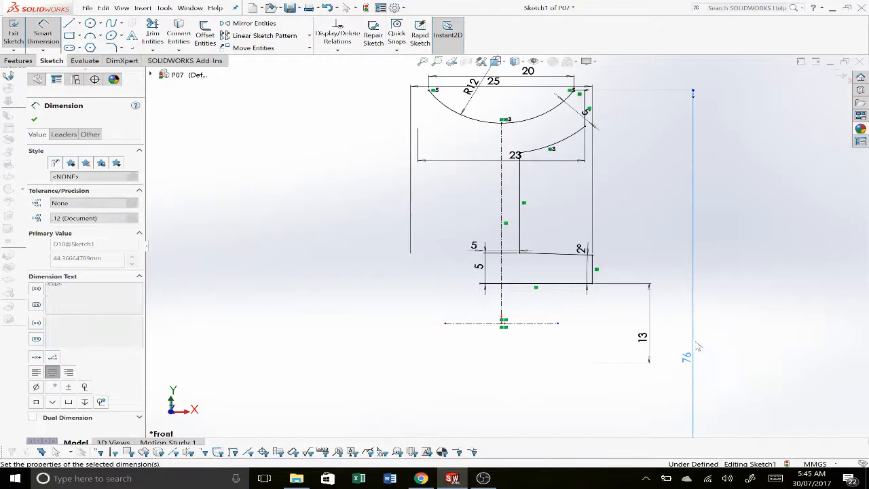
{"action": "left_click", "coordinate": [658, 205]}
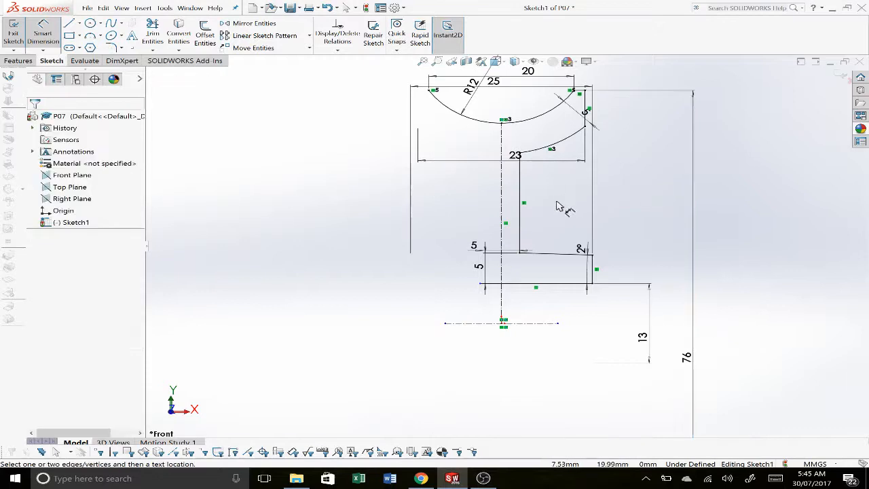
{"action": "key", "text": "Escape"}
Step: Lengthen the horizontal centerline and add a Coincident relation between its right endpoint and the hub's vertical end line
{"action": "scroll", "coordinate": [608, 227], "scroll_direction": "up", "scroll_amount": 5}
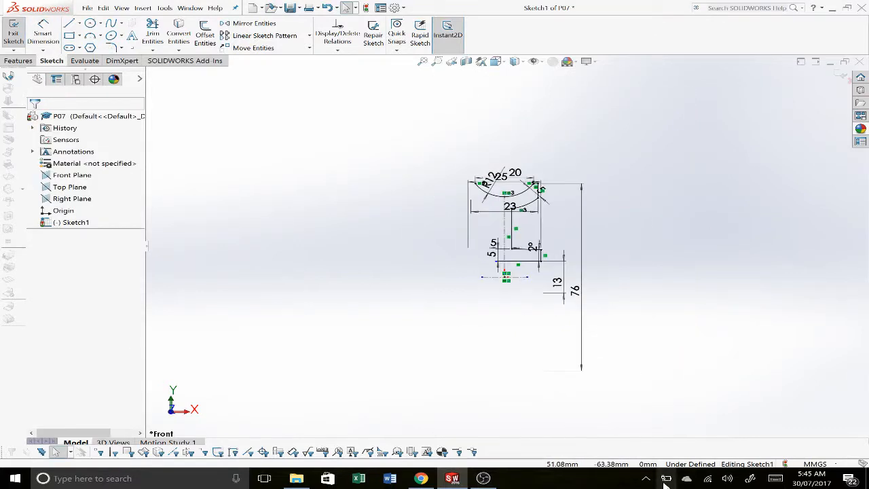
{"action": "scroll", "coordinate": [527, 248], "scroll_direction": "down", "scroll_amount": 5}
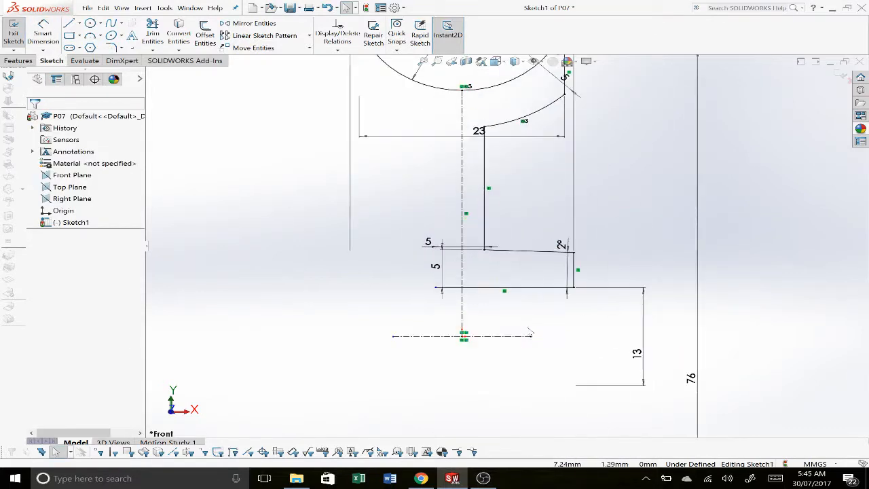
{"action": "mouse_move", "coordinate": [532, 337]}
{"action": "left_mouse_down"}
{"action": "mouse_move", "coordinate": [686, 341]}
{"action": "mouse_move", "coordinate": [459, 313]}
{"action": "mouse_move", "coordinate": [697, 355]}
{"action": "mouse_move", "coordinate": [616, 349]}
{"action": "left_mouse_up"}
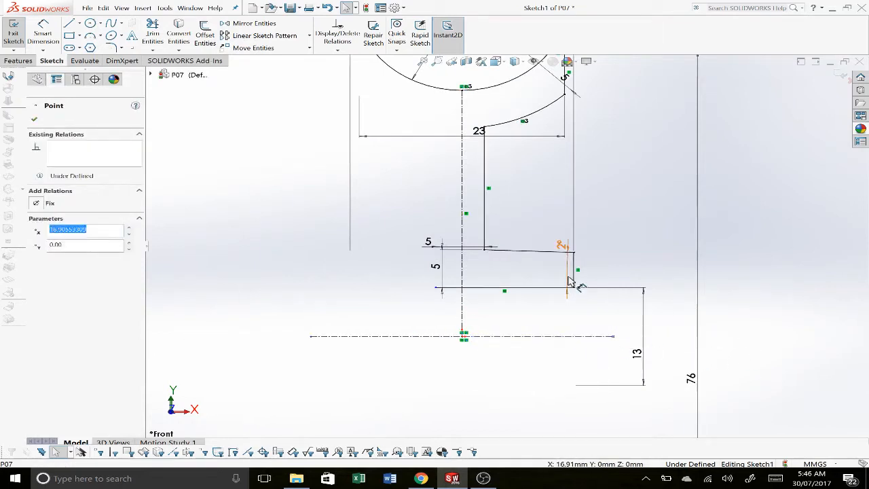
{"action": "left_click", "coordinate": [463, 272], "text": "ctrl"}
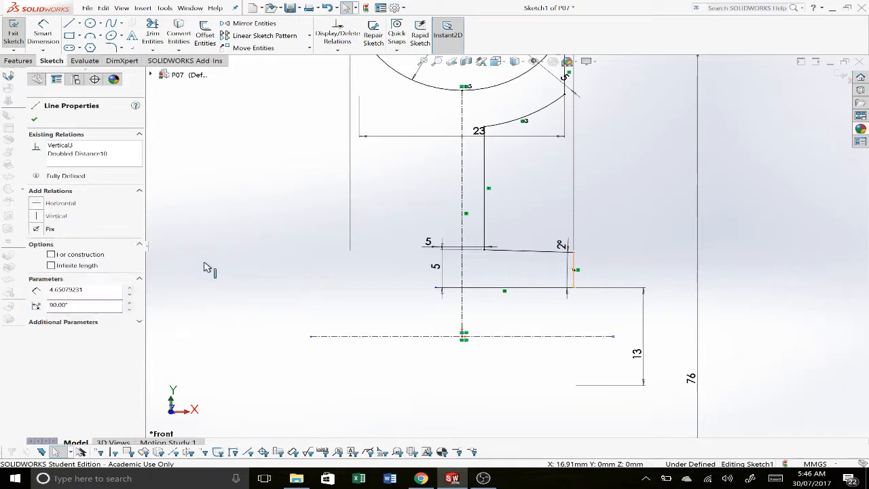
{"action": "left_click", "coordinate": [66, 258]}
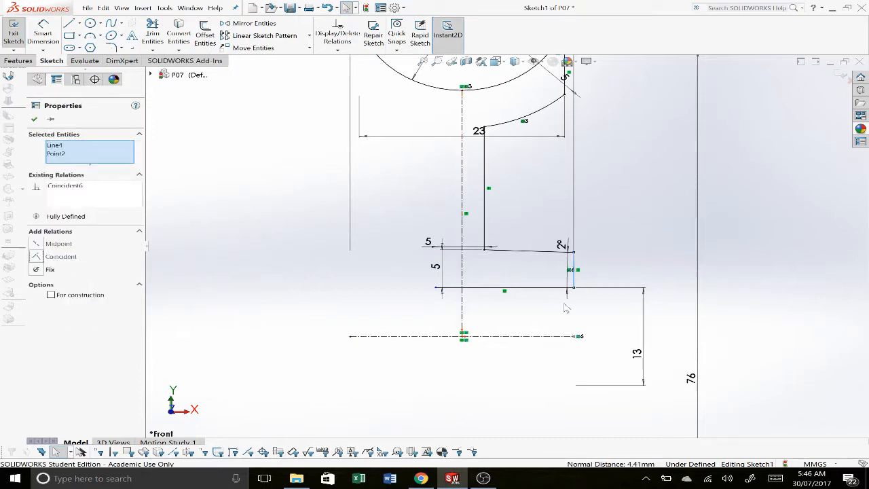
{"action": "left_click", "coordinate": [752, 340]}
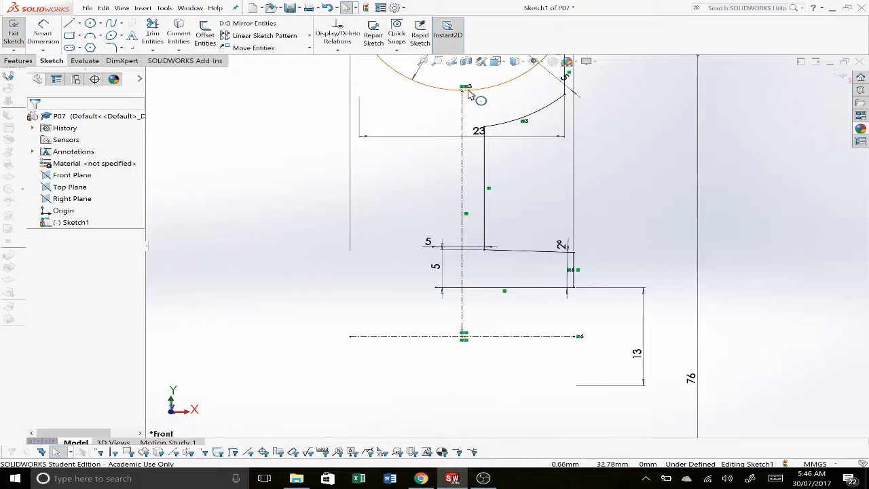
Step: Extend the hub's bottom line leftward and add a Vertical relation between its left endpoint and the horizontal centerline's left endpoint
{"action": "scroll", "coordinate": [466, 164], "scroll_direction": "up", "scroll_amount": 4}
{"action": "scroll", "coordinate": [465, 161], "scroll_direction": "down", "scroll_amount": 2}
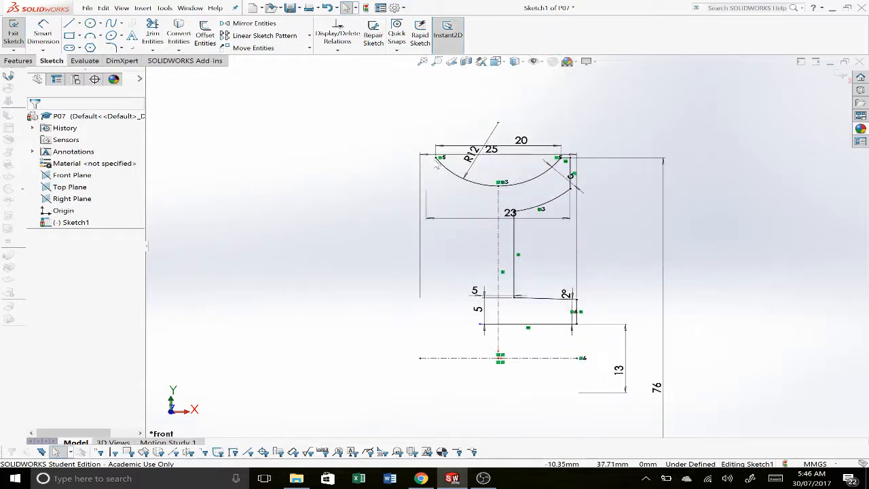
{"action": "left_click", "coordinate": [435, 162]}
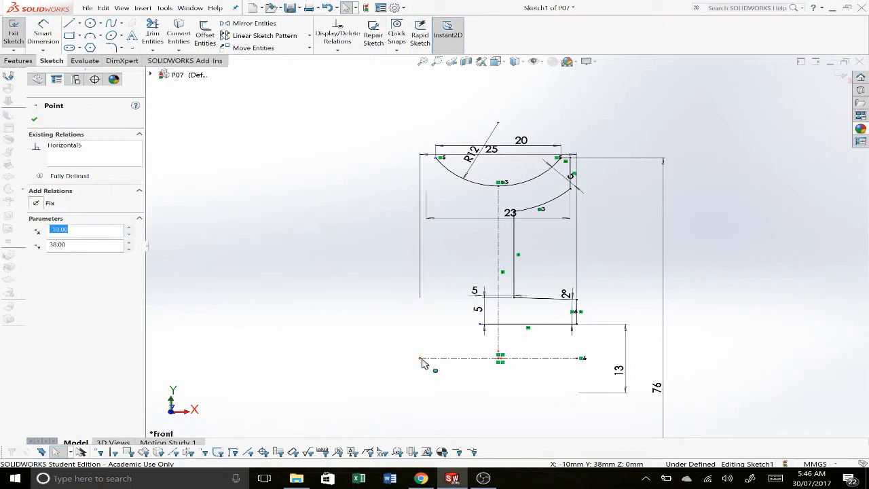
{"action": "left_click_drag", "start_coordinate": [422, 359], "coordinate": [568, 430]}
{"action": "left_click_drag", "start_coordinate": [562, 400], "coordinate": [564, 398]}
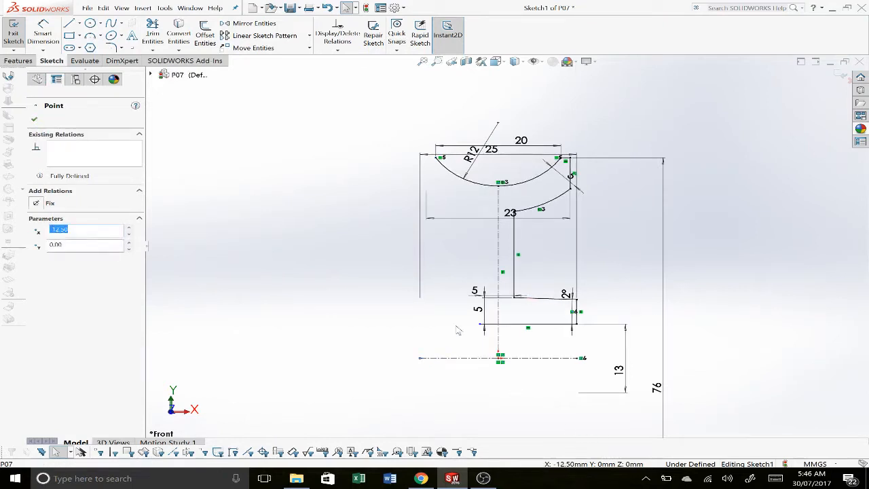
{"action": "left_click_drag", "start_coordinate": [481, 328], "coordinate": [353, 324]}
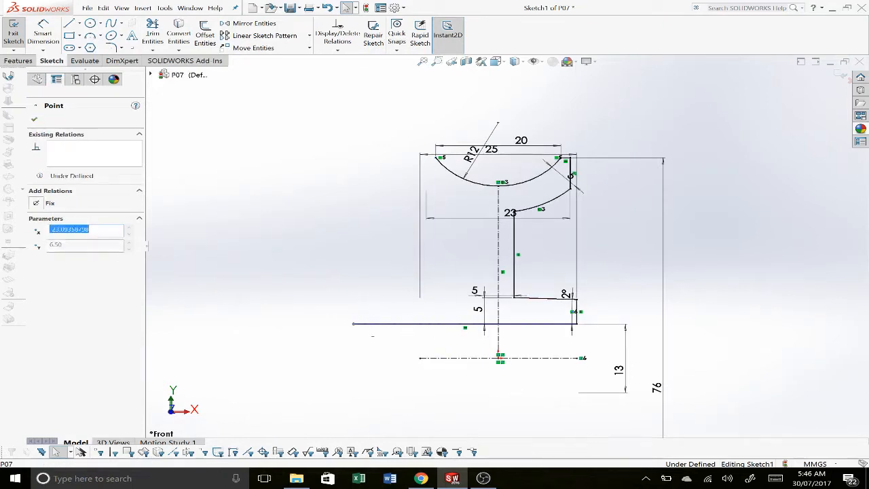
{"action": "left_click", "coordinate": [421, 358], "text": "ctrl"}
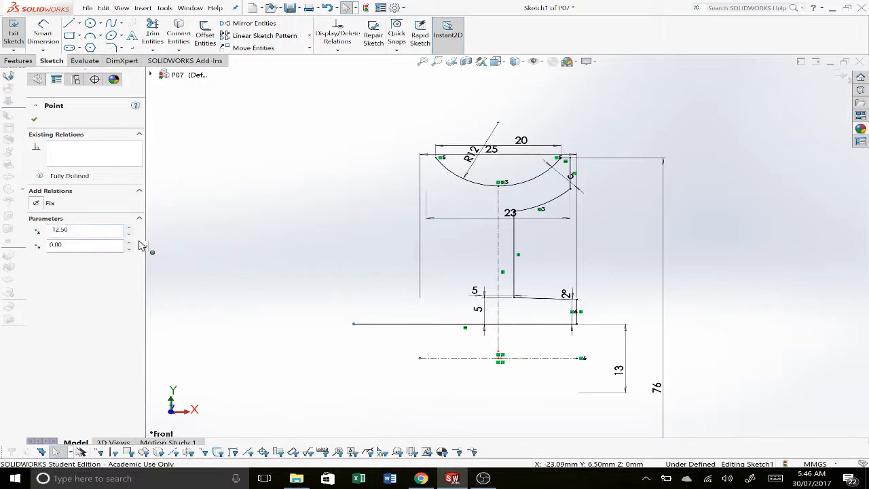
{"action": "left_click", "coordinate": [49, 257]}
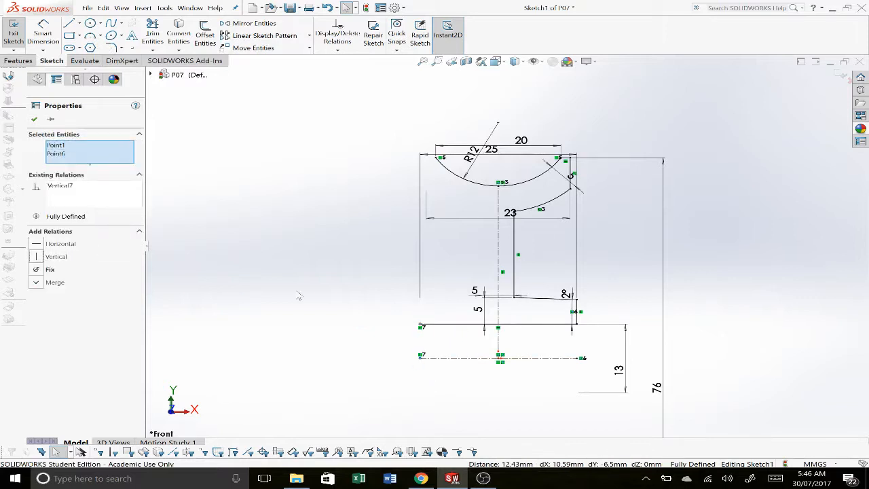
{"action": "left_click", "coordinate": [394, 313]}
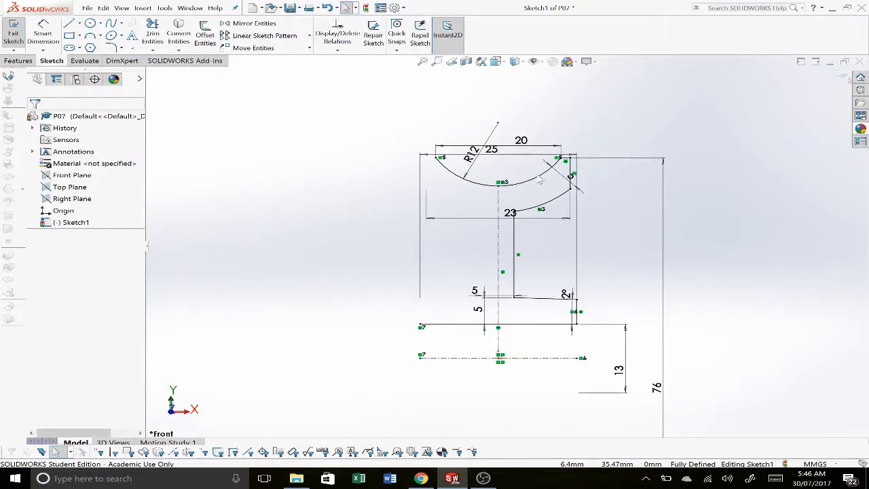
Step: Mirror the right half of the profile, from the short upper rim line to the hub's end line, about the vertical centerline
{"action": "scroll", "coordinate": [541, 169], "scroll_direction": "down", "scroll_amount": 2}
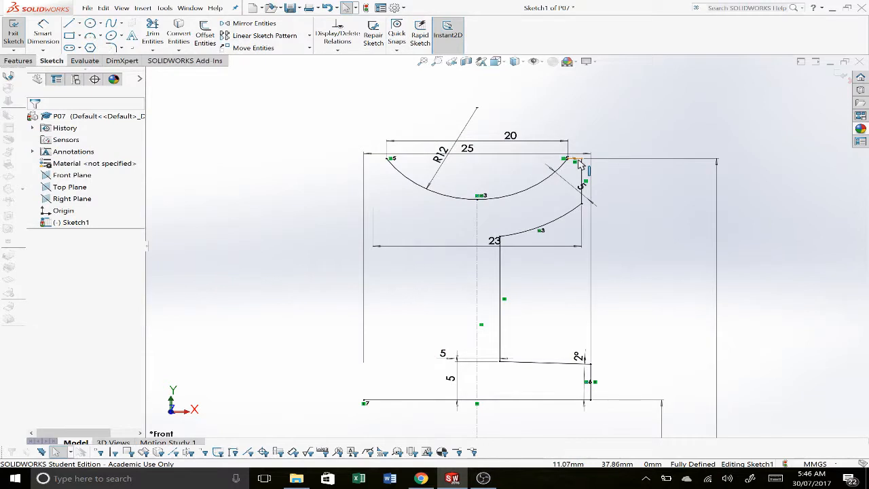
{"action": "left_click", "coordinate": [578, 161]}
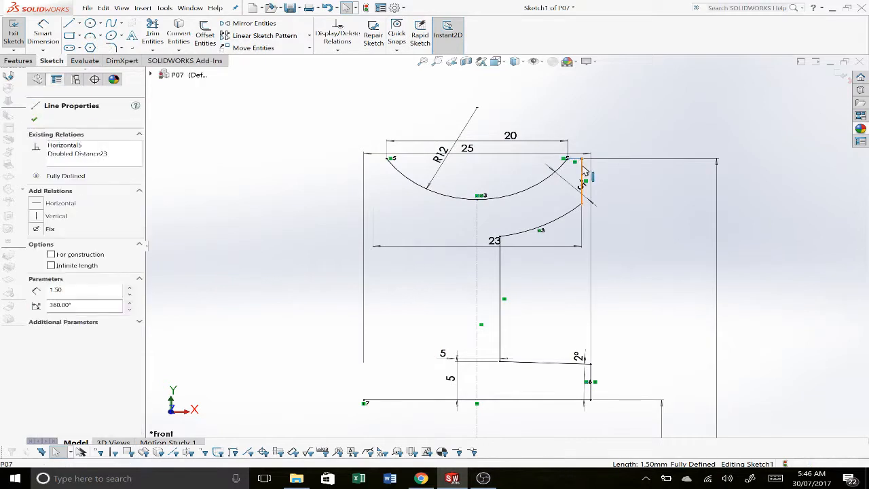
{"action": "left_click", "coordinate": [520, 231], "text": "ctrl"}
{"action": "left_click", "coordinate": [521, 238], "text": "ctrl"}
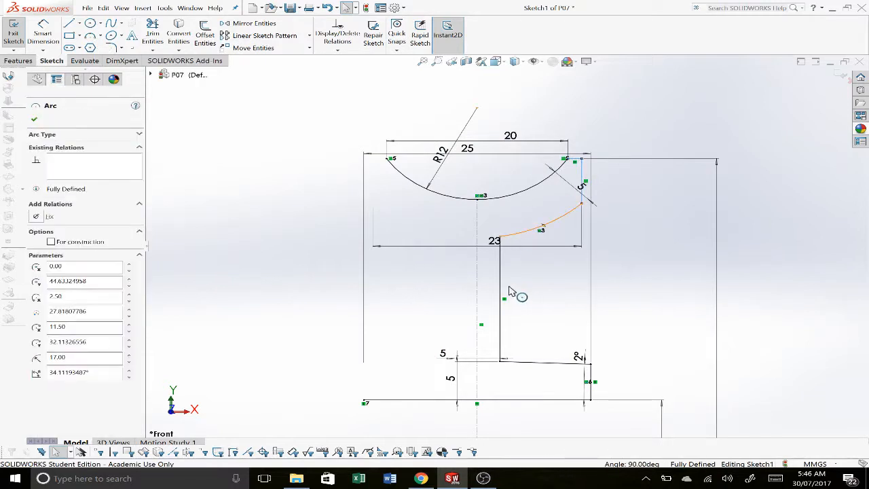
{"action": "left_click", "coordinate": [501, 251], "text": "ctrl"}
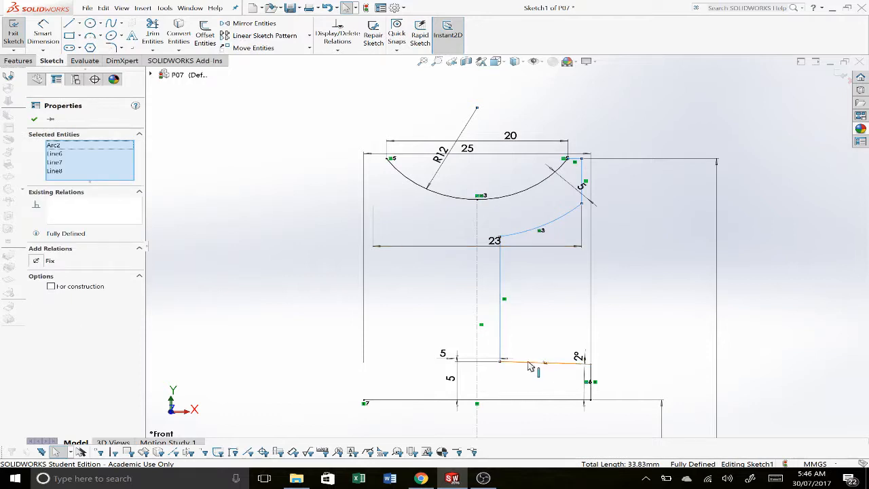
{"action": "left_click", "coordinate": [529, 363], "text": "ctrl"}
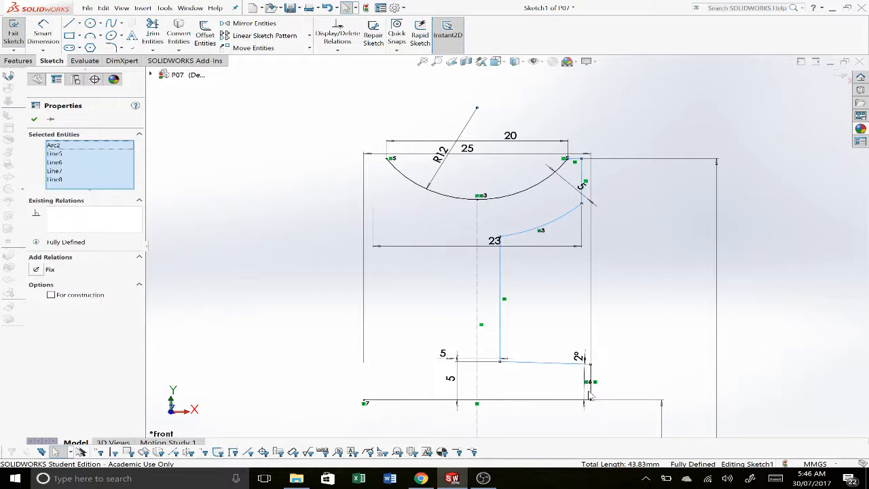
{"action": "left_click", "coordinate": [591, 394], "text": "ctrl"}
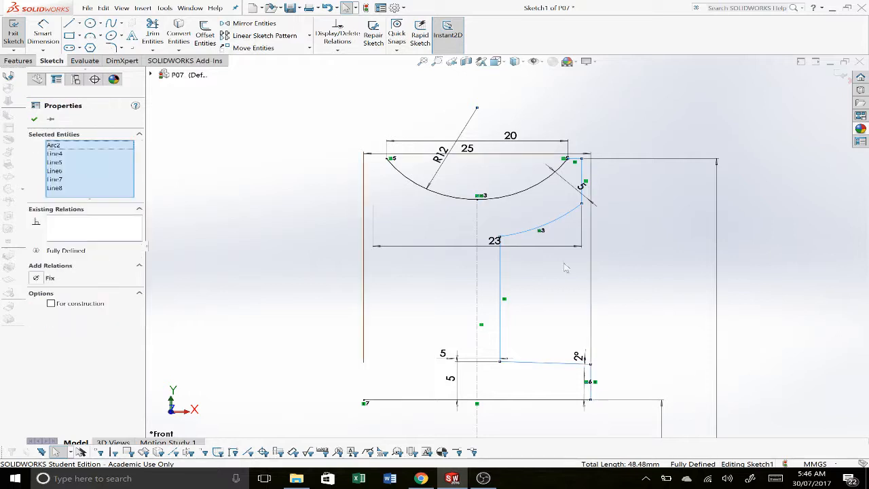
{"action": "left_click", "coordinate": [477, 303], "text": "ctrl"}
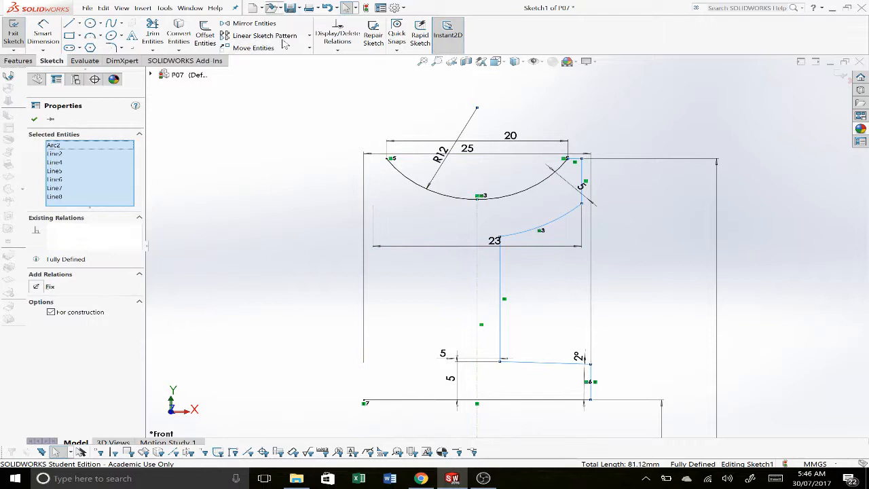
{"action": "left_click", "coordinate": [255, 25]}
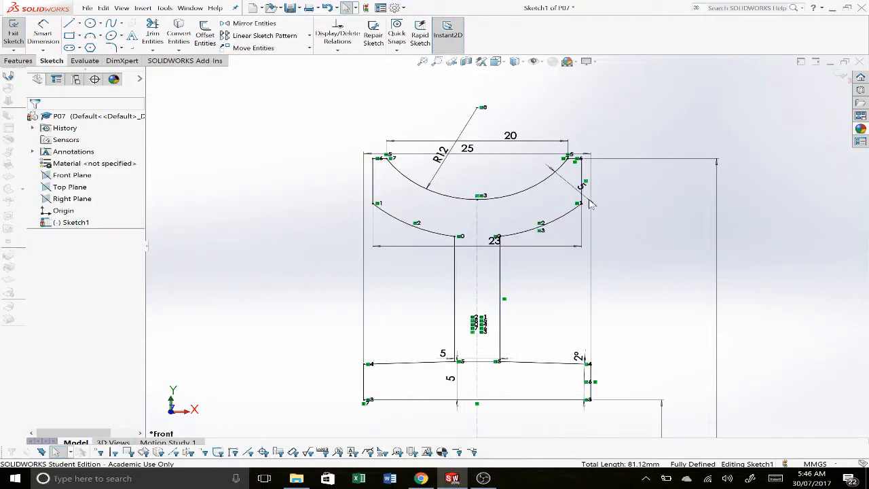
Step: Revolve the closed pulley profile 360° around the horizontal centerline with the Revolved Boss/Base feature
{"action": "scroll", "coordinate": [503, 231], "scroll_direction": "up", "scroll_amount": 3}
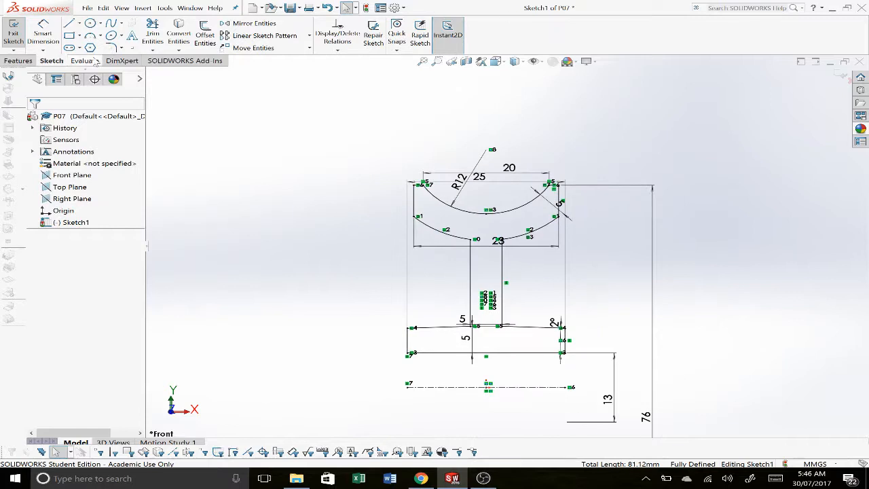
{"action": "left_click", "coordinate": [15, 60]}
{"action": "left_click", "coordinate": [55, 36]}
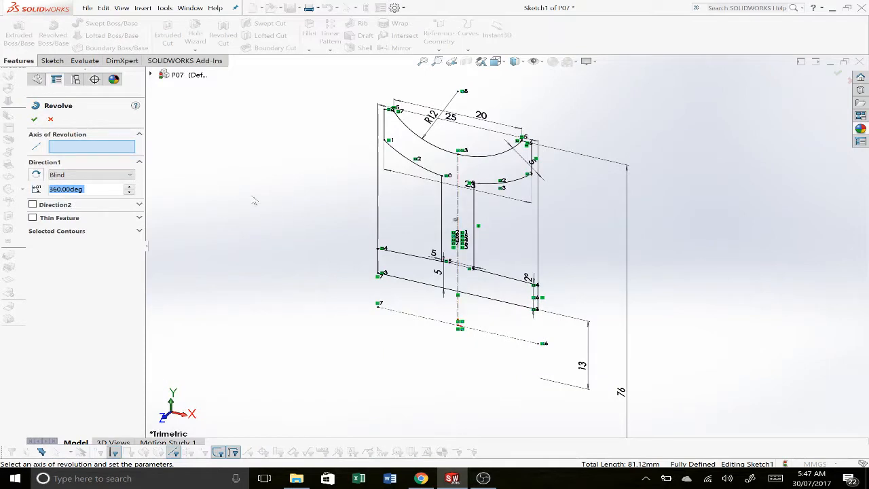
{"action": "left_click", "coordinate": [101, 149]}
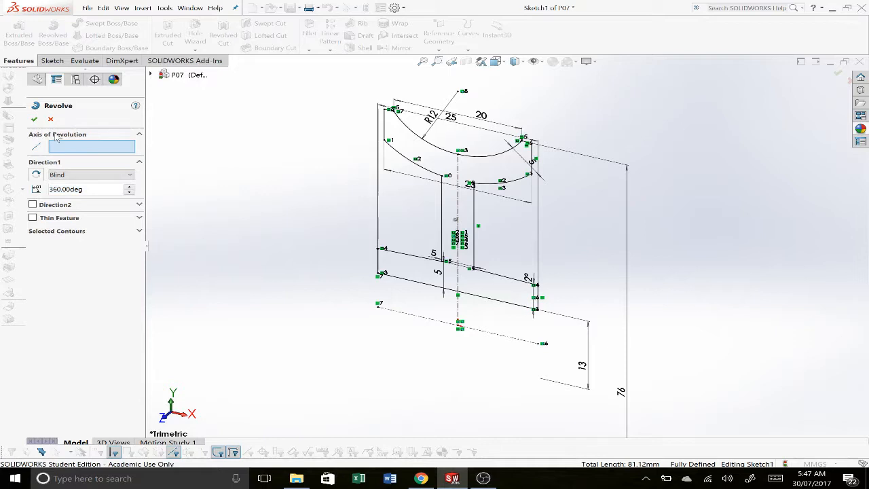
{"action": "left_click", "coordinate": [408, 316]}
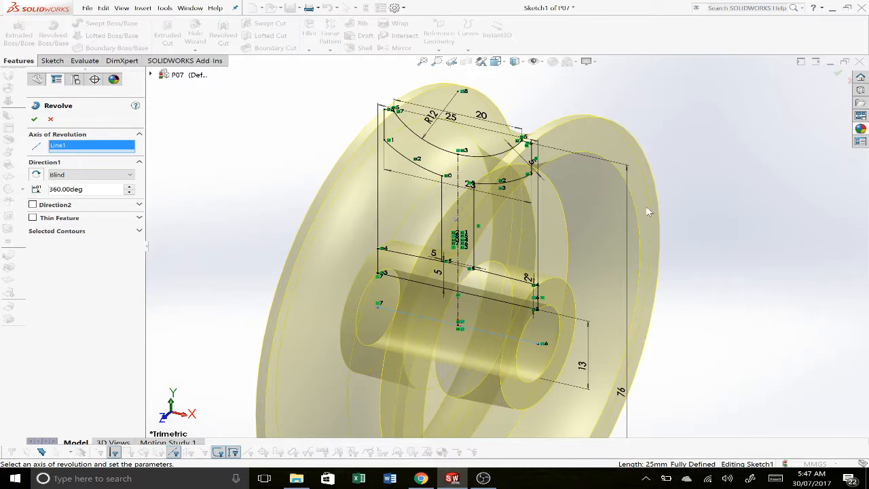
{"action": "left_click", "coordinate": [840, 72]}
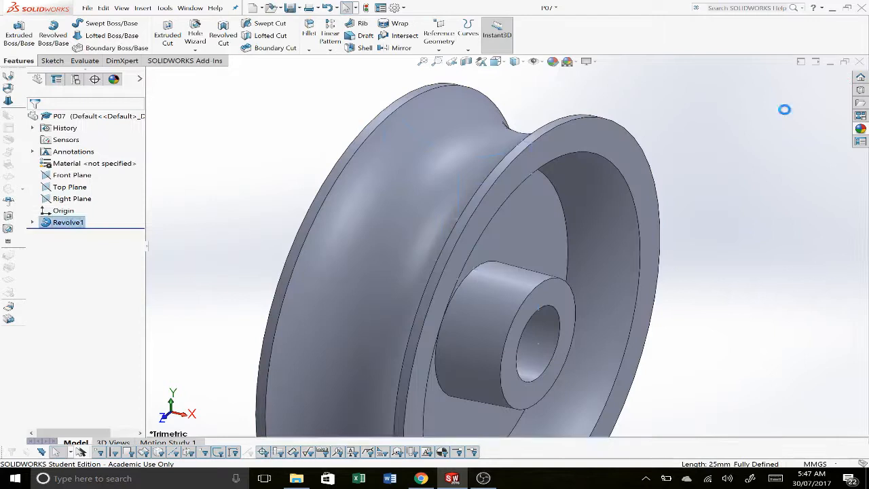
Step: Save the part and show the profile sketch beneath the revolve feature
{"action": "key", "text": "ctrl+s"}
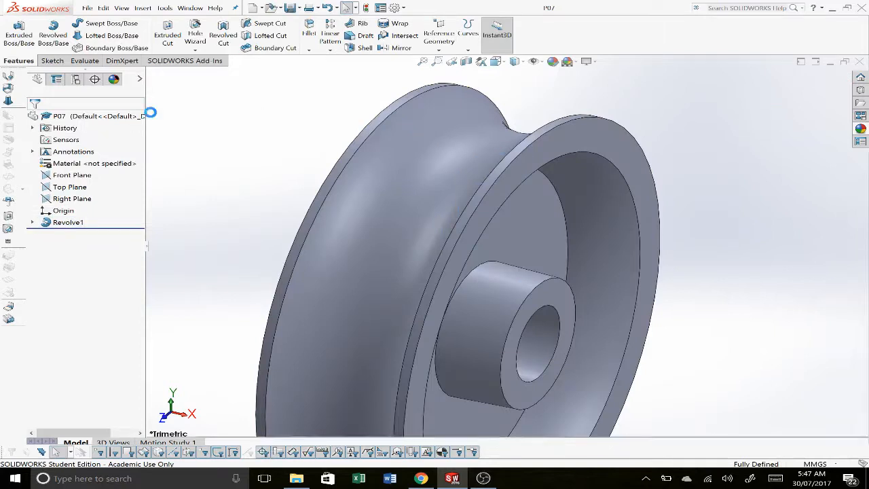
{"action": "left_click", "coordinate": [32, 222]}
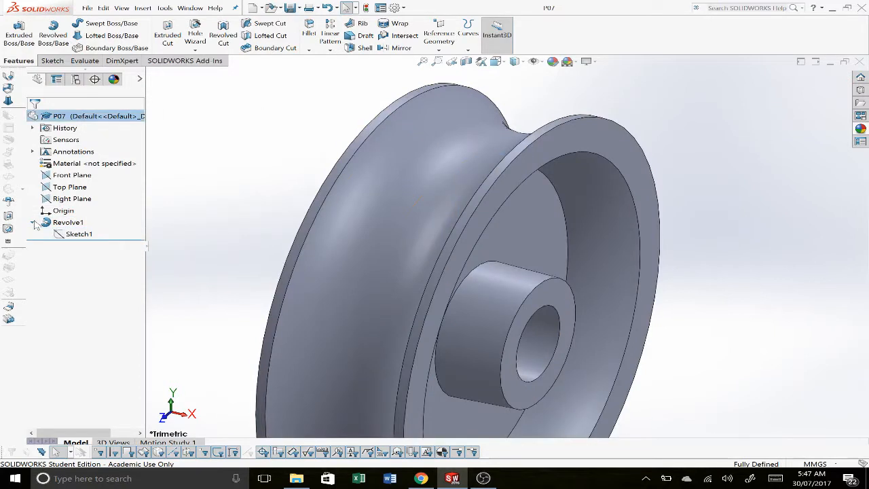
{"action": "right_click", "coordinate": [82, 234]}
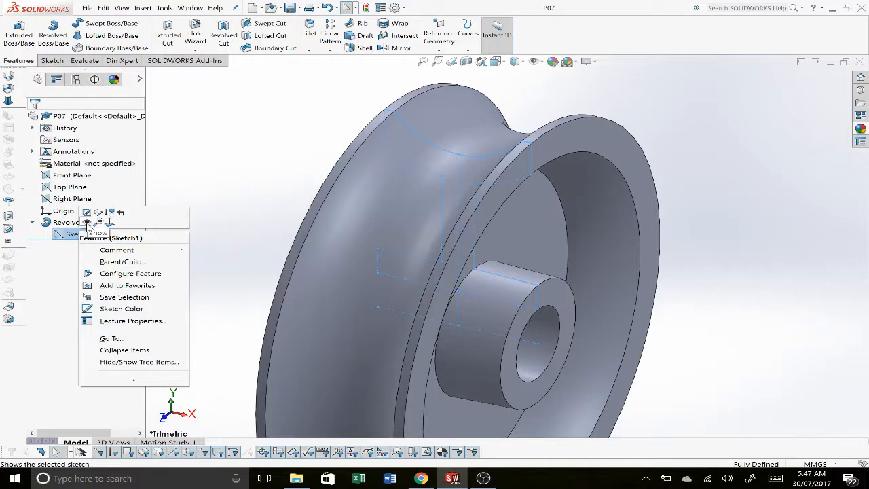
{"action": "left_click", "coordinate": [87, 223]}
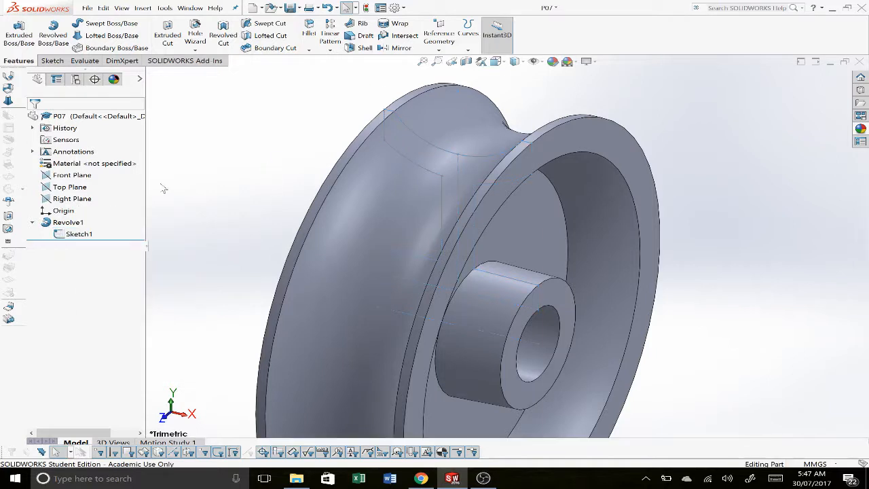
Step: Start a new sketch on the Front Plane and orient the view normal to it
{"action": "right_click", "coordinate": [84, 178]}
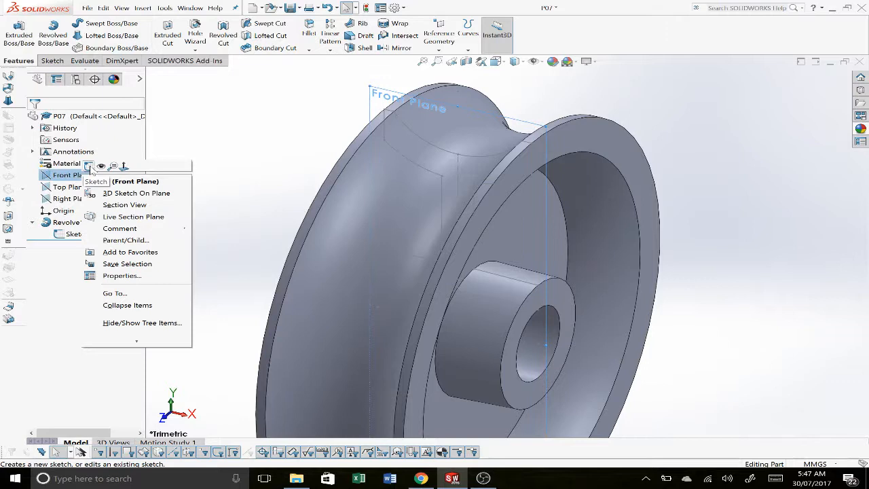
{"action": "left_click", "coordinate": [89, 167]}
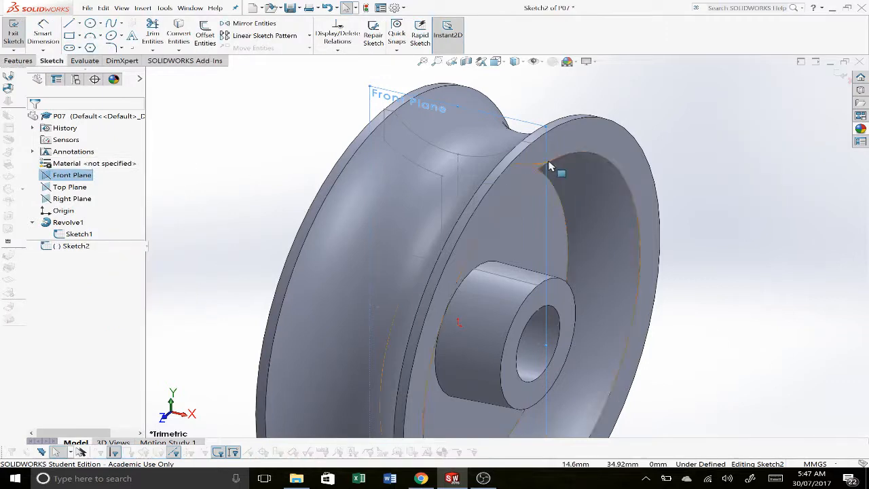
{"action": "key", "text": "space"}
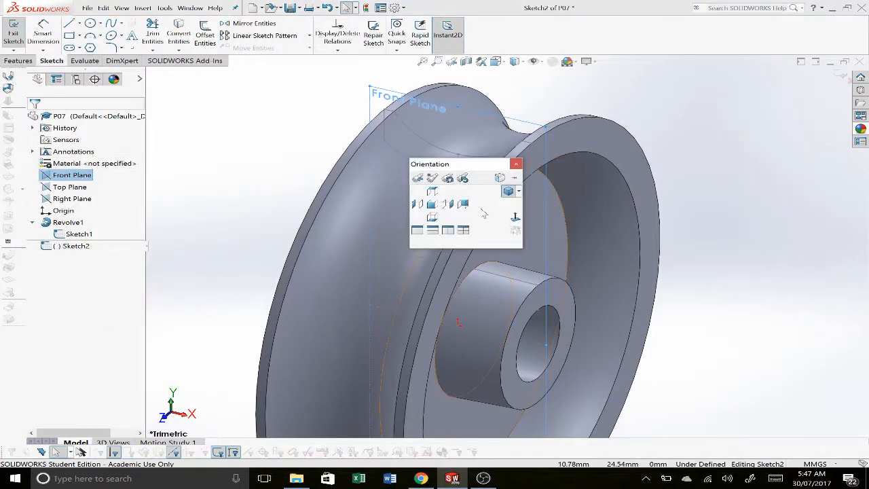
{"action": "left_click", "coordinate": [515, 217]}
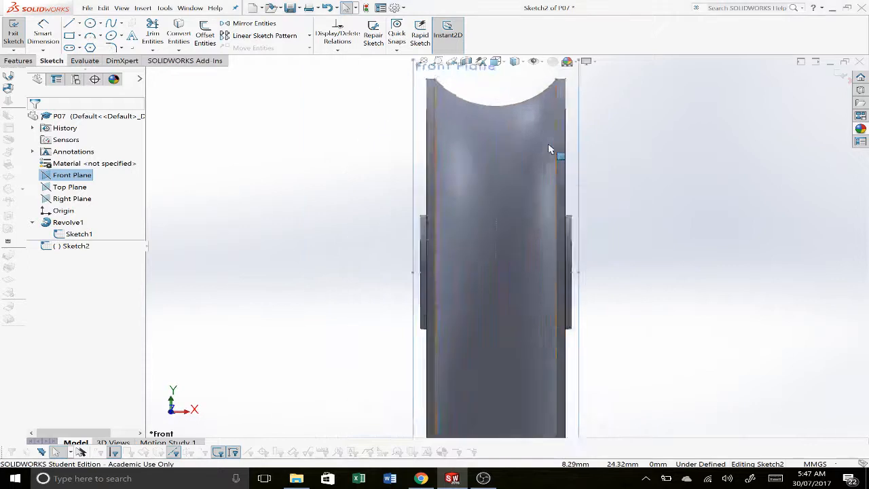
{"action": "scroll", "coordinate": [563, 138], "scroll_direction": "down", "scroll_amount": 1}
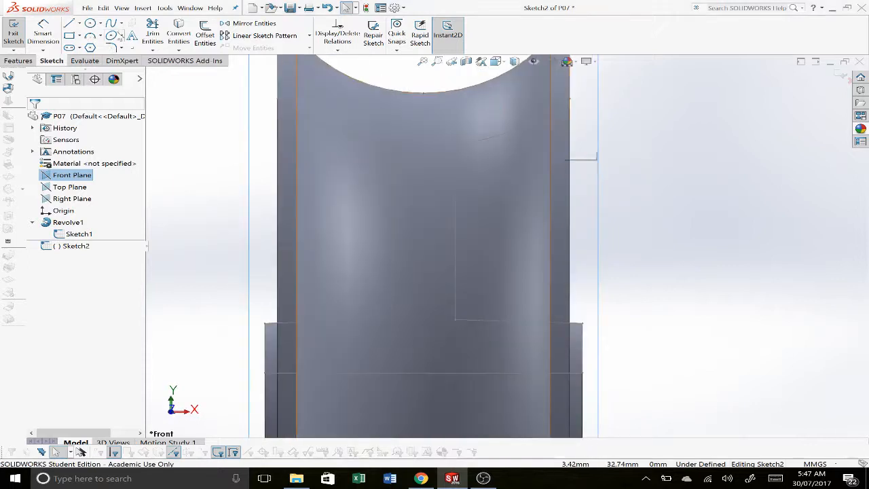
Step: Sketch a line about 17.42 mm long from the hub's upper edge to the rim's inner arc and make it Vertical
{"action": "left_click", "coordinate": [70, 24]}
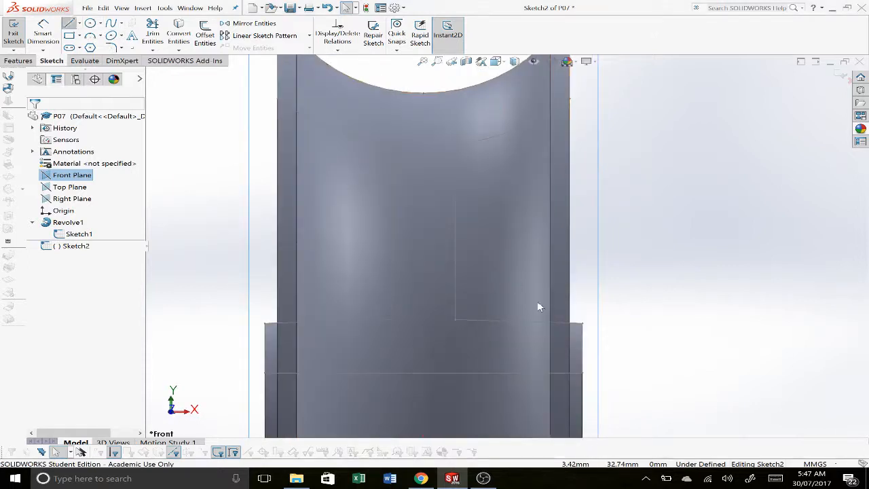
{"action": "left_click", "coordinate": [509, 320]}
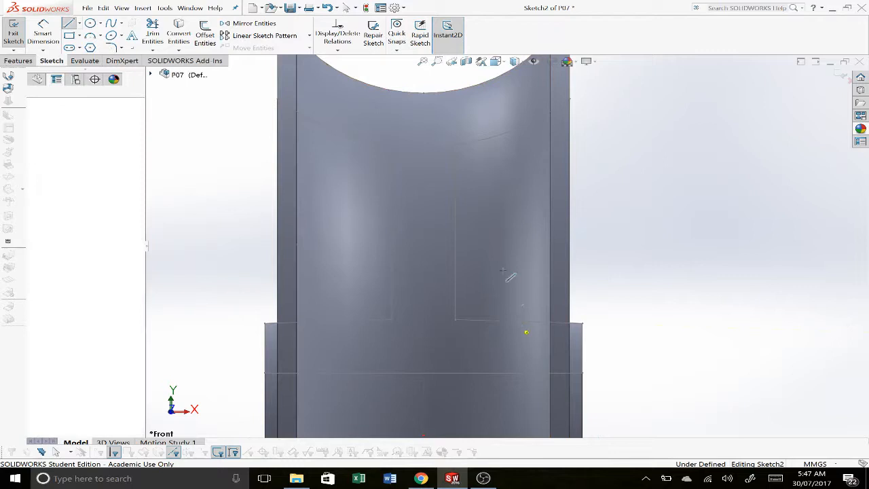
{"action": "left_click", "coordinate": [502, 135]}
{"action": "key", "text": "Escape"}
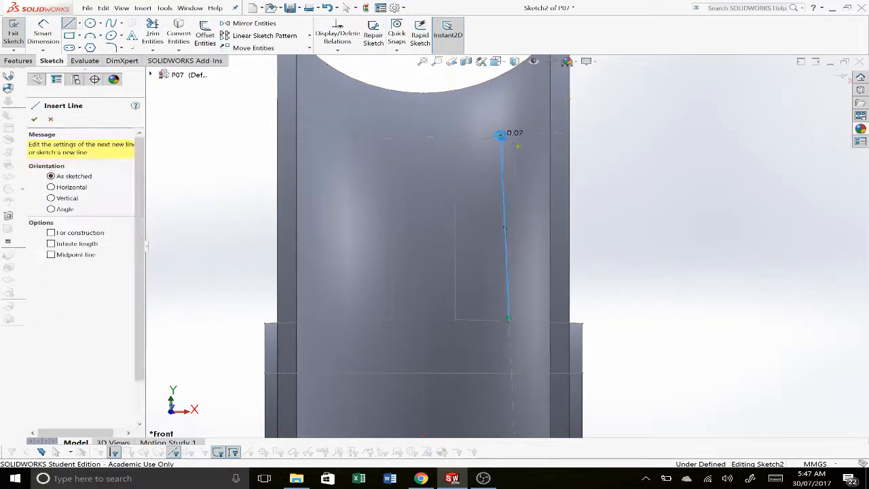
{"action": "key", "text": "Escape"}
{"action": "left_click", "coordinate": [507, 290]}
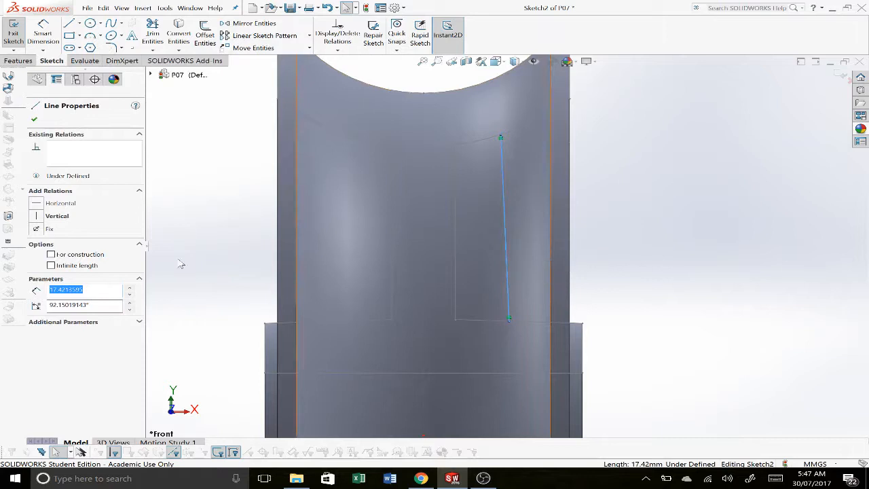
{"action": "left_click", "coordinate": [37, 217]}
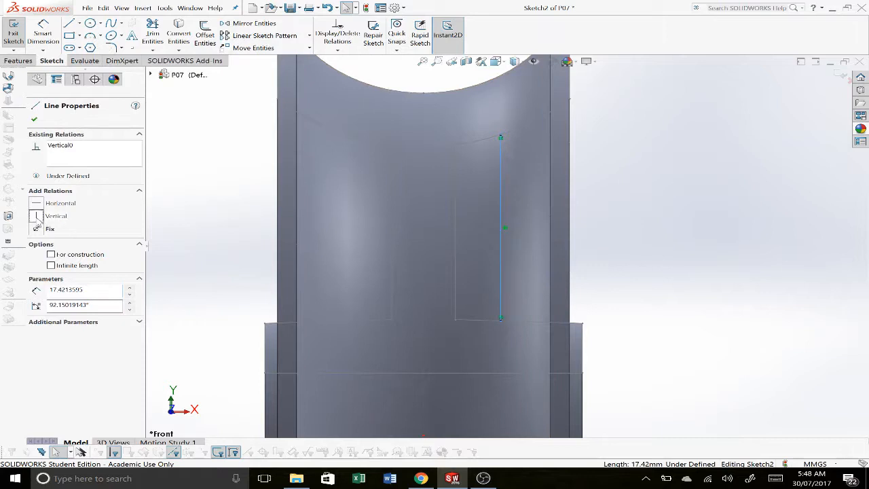
{"action": "left_click", "coordinate": [671, 304]}
Step: Dimension the vertical line 2 mm from the rim's outer side edge, consulting the P07 Acetal Pulley reference drawing
{"action": "right_click_drag", "start_coordinate": [677, 306], "coordinate": [699, 112]}
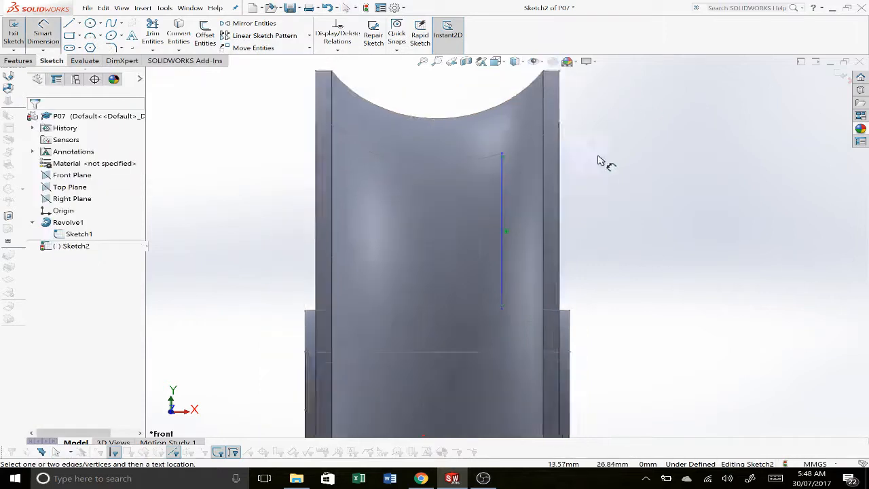
{"action": "middle_click_drag", "start_coordinate": [602, 161], "coordinate": [530, 287], "text": "ctrl"}
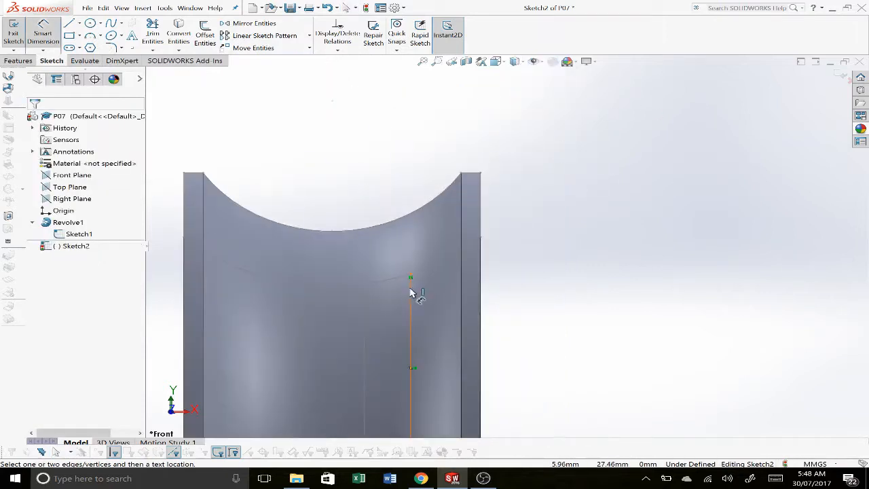
{"action": "left_click", "coordinate": [411, 292]}
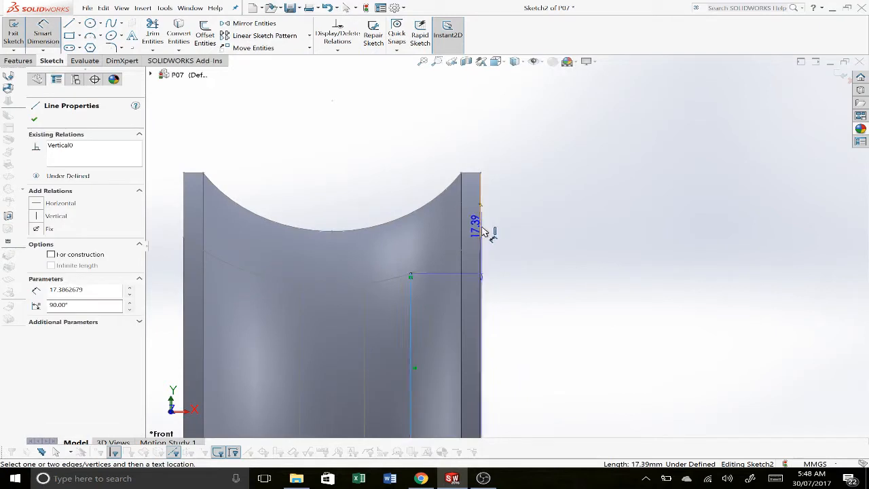
{"action": "left_click", "coordinate": [481, 229]}
{"action": "left_click", "coordinate": [461, 136]}
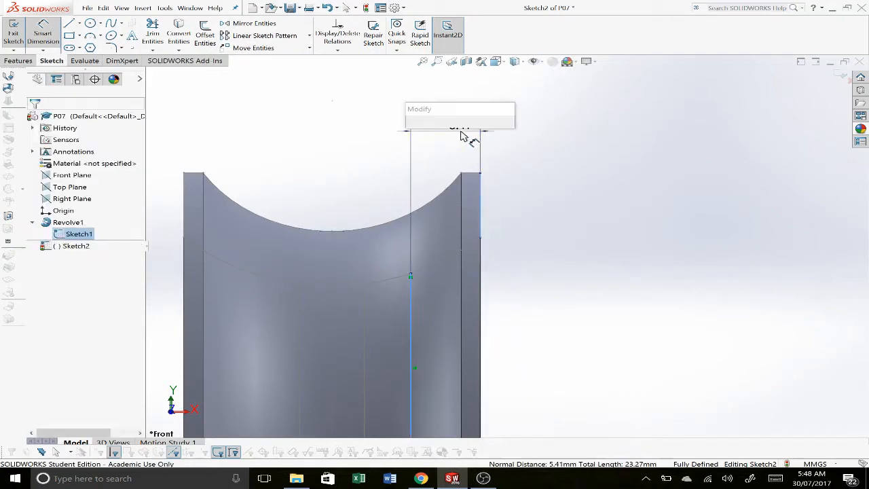
{"action": "key", "text": "Return"}
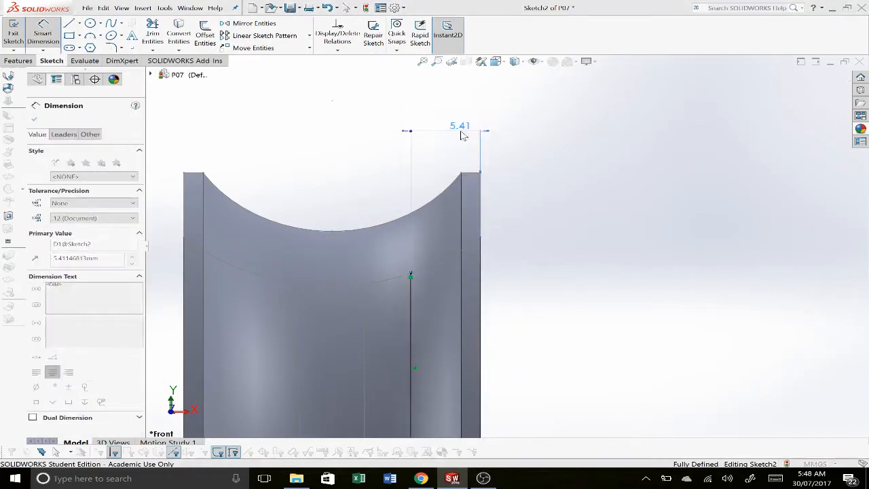
{"action": "left_click", "coordinate": [597, 212]}
{"action": "key", "text": "alt+Tab"}
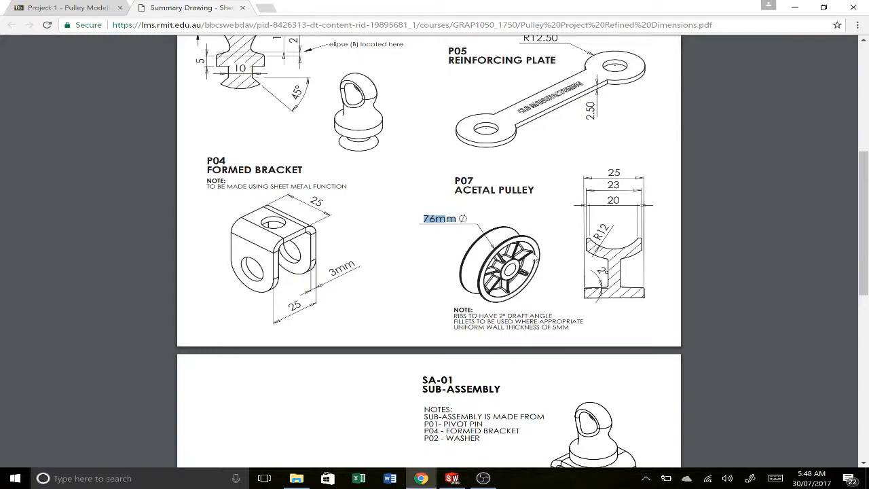
{"action": "key", "text": "alt+Tab"}
{"action": "key", "text": "alt+Tab"}
{"action": "key", "text": "alt+Tab"}
{"action": "scroll", "coordinate": [520, 179], "scroll_direction": "up", "scroll_amount": 3}
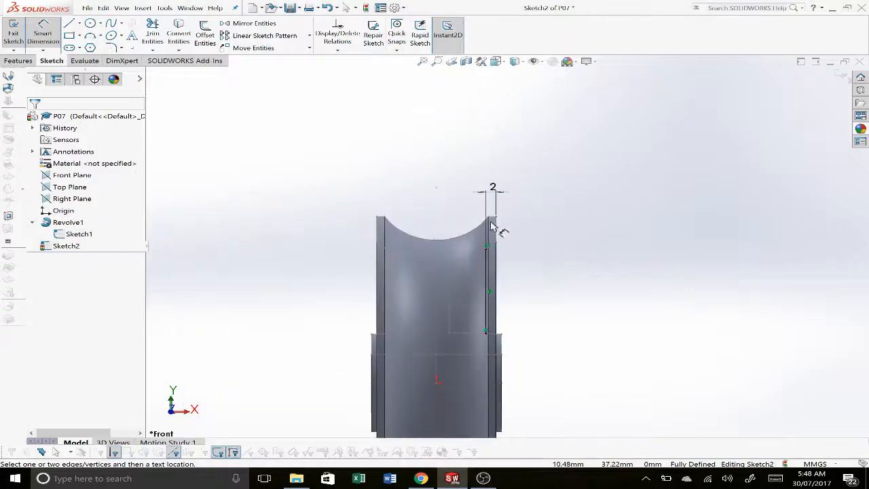
Step: Start a Rib feature from the vertical line and flip its material side toward the pulley's web
{"action": "middle_click_drag", "start_coordinate": [499, 247], "coordinate": [458, 240]}
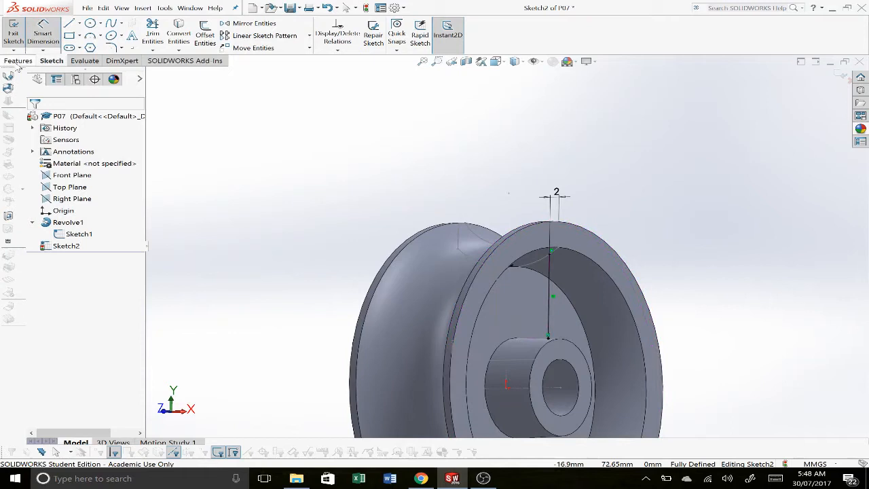
{"action": "left_click", "coordinate": [18, 63]}
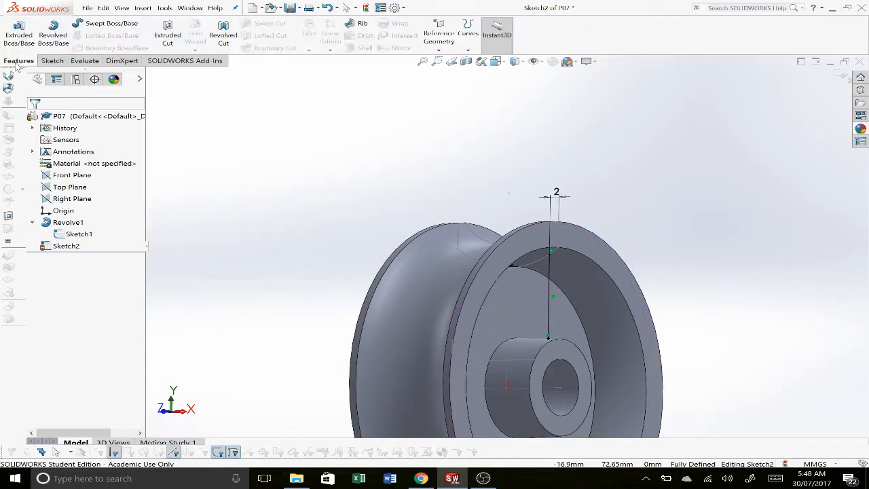
{"action": "left_click", "coordinate": [360, 25]}
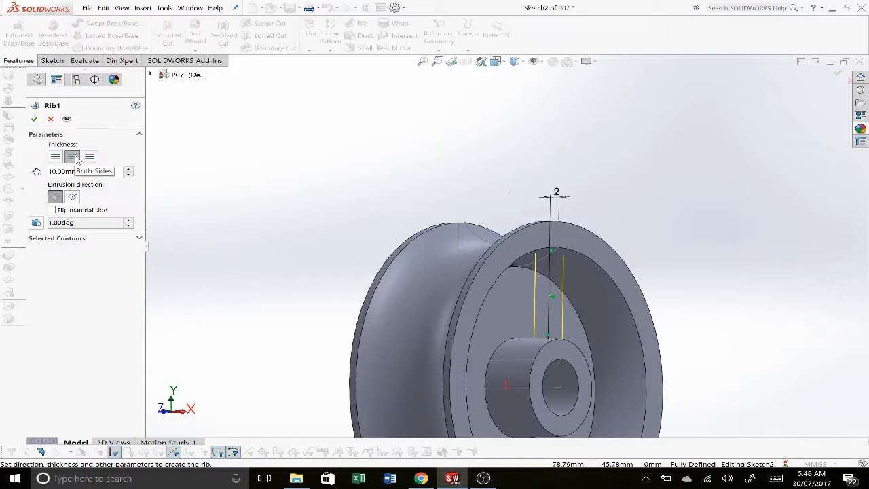
{"action": "middle_click_drag", "start_coordinate": [188, 202], "coordinate": [128, 212]}
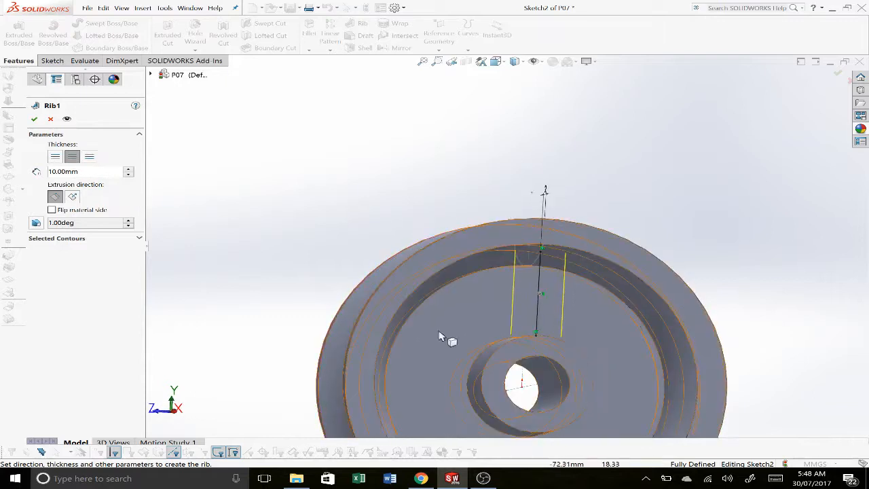
{"action": "middle_click_drag", "start_coordinate": [489, 311], "coordinate": [190, 203]}
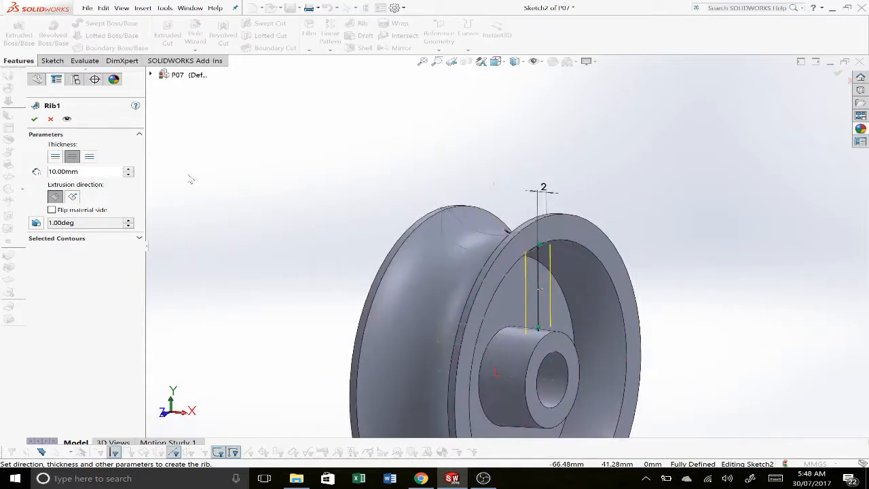
{"action": "scroll", "coordinate": [578, 302], "scroll_direction": "down", "scroll_amount": 5}
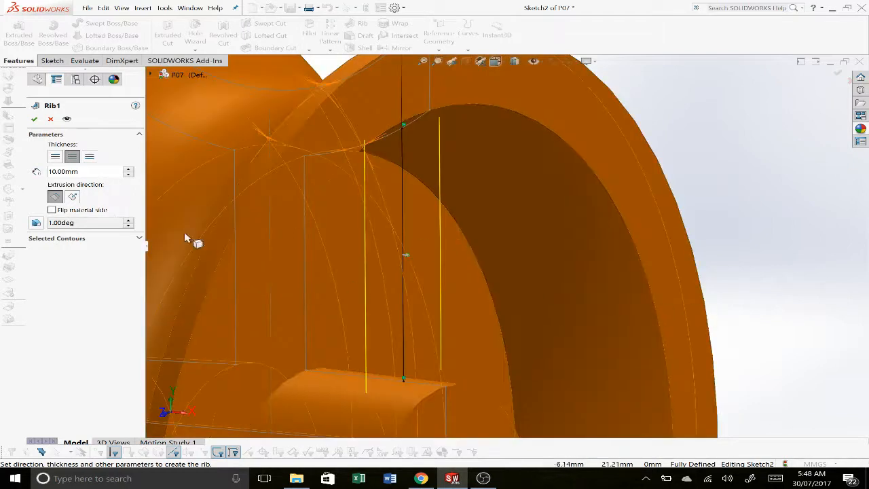
{"action": "left_click", "coordinate": [84, 212]}
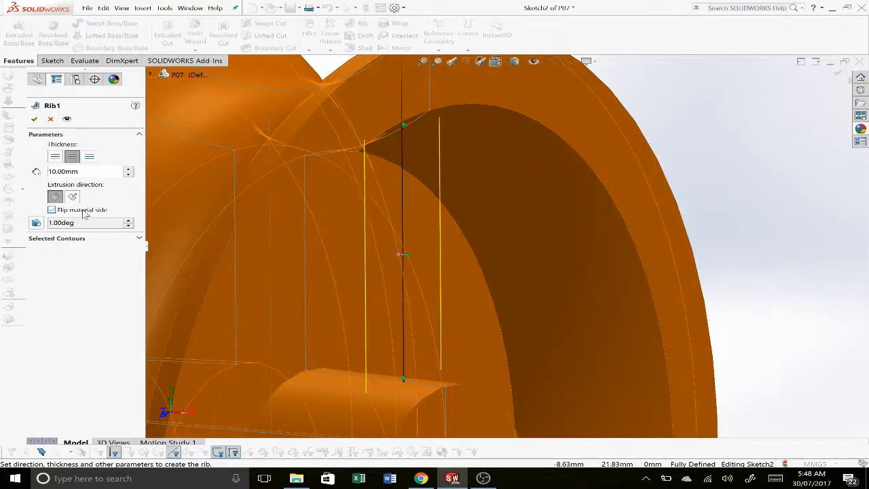
Step: Set the rib thickness to 3 mm, add a 2° outward draft and create the rib
{"action": "double_click", "coordinate": [78, 172]}
{"action": "type", "text": "3"}
{"action": "key", "text": "Return"}
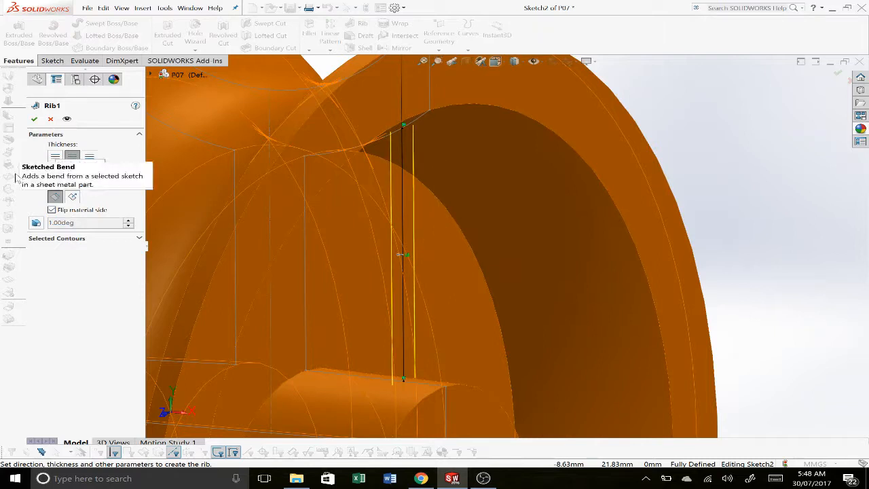
{"action": "left_click", "coordinate": [36, 224]}
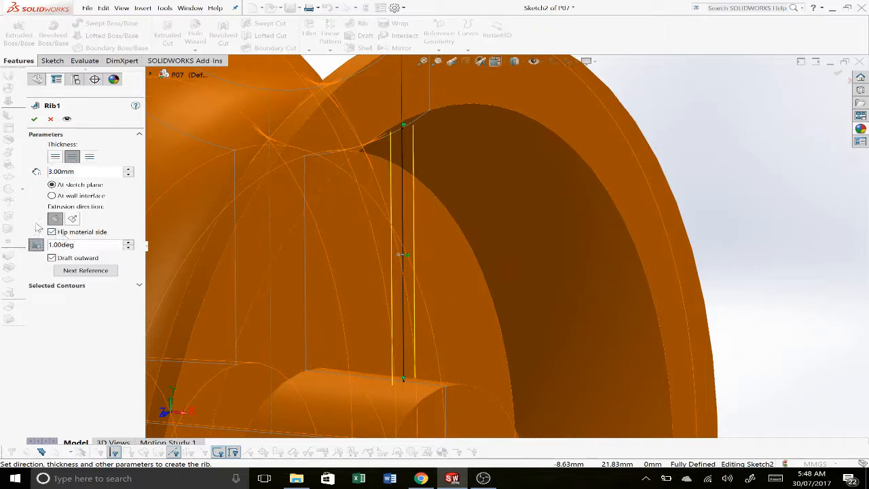
{"action": "left_click_drag", "start_coordinate": [77, 245], "coordinate": [13, 252]}
{"action": "type", "text": "2"}
{"action": "left_click", "coordinate": [34, 119]}
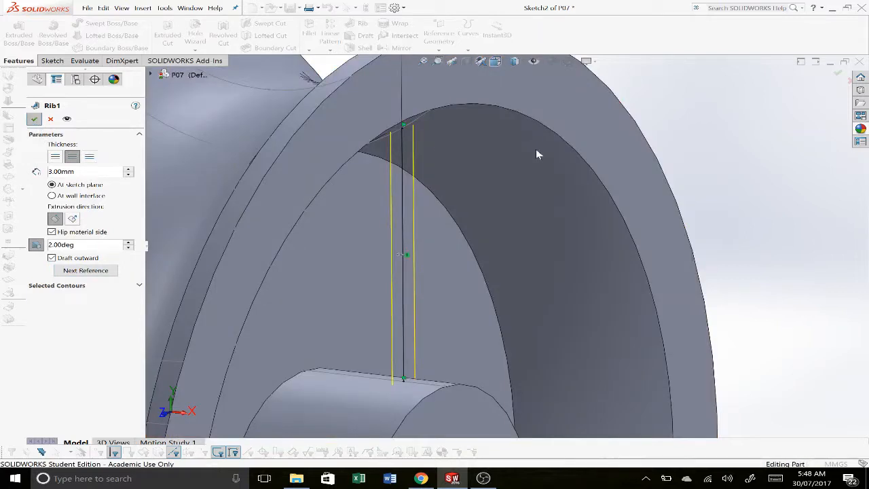
Step: Reopen the rib's definition to review its thickness, direction and draft settings, and accept them
{"action": "scroll", "coordinate": [529, 165], "scroll_direction": "up", "scroll_amount": 1}
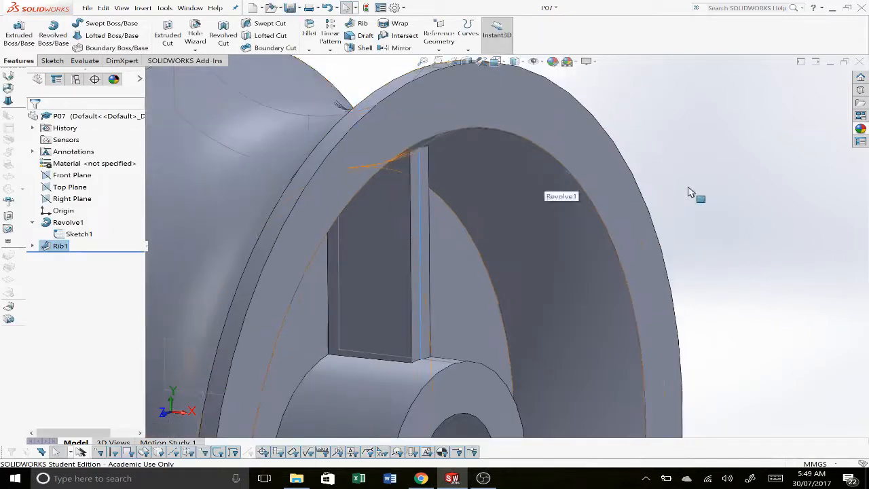
{"action": "right_click", "coordinate": [65, 248]}
{"action": "left_click", "coordinate": [70, 233]}
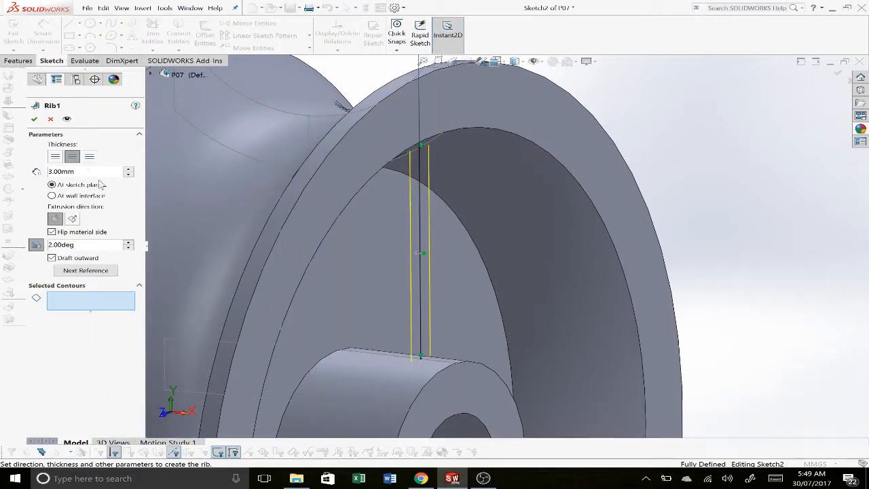
{"action": "left_click", "coordinate": [33, 119]}
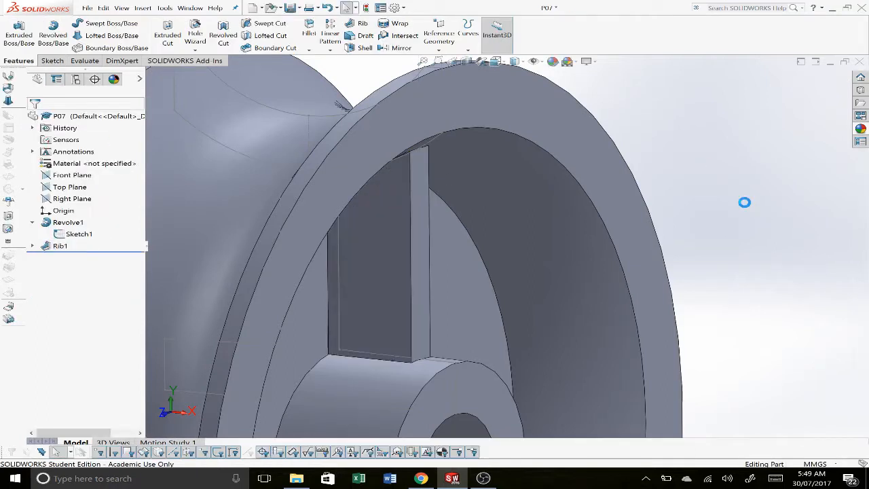
{"action": "scroll", "coordinate": [434, 180], "scroll_direction": "up", "scroll_amount": 8}
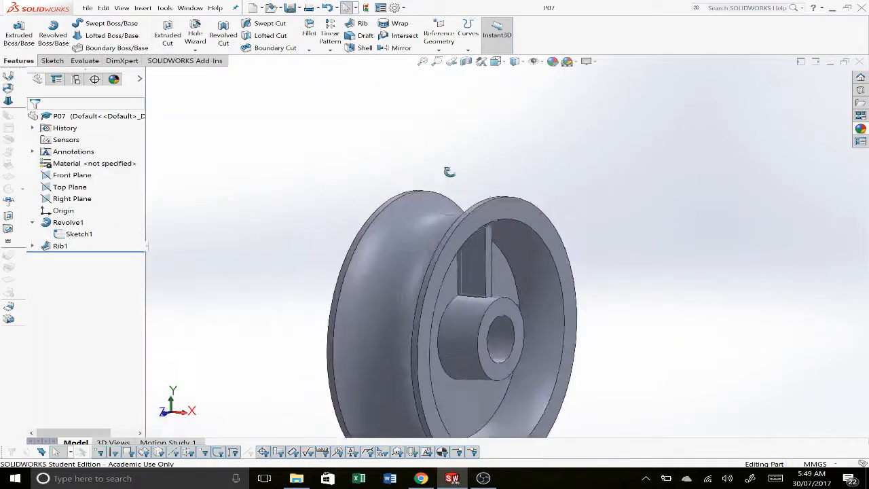
Step: Circular-pattern the rib around the hub's bore face with 7 equally spaced instances over 360°
{"action": "middle_click_drag", "start_coordinate": [449, 172], "coordinate": [579, 266]}
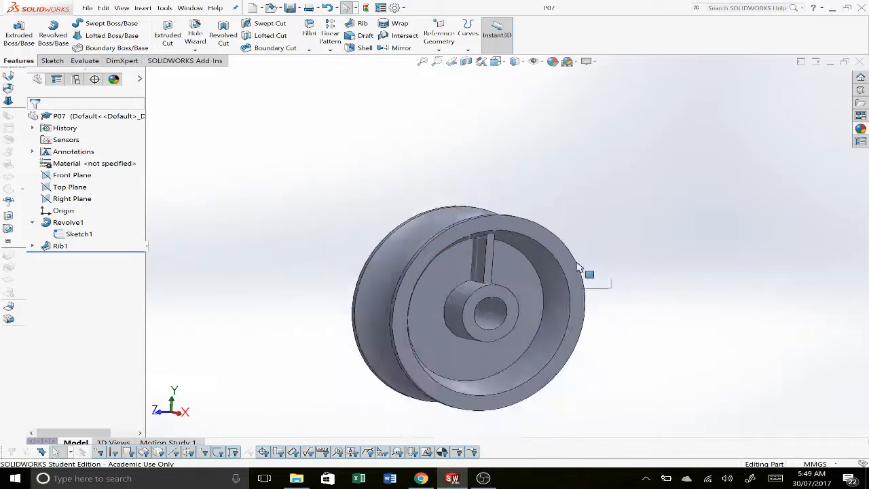
{"action": "scroll", "coordinate": [577, 269], "scroll_direction": "down", "scroll_amount": 3}
{"action": "scroll", "coordinate": [516, 313], "scroll_direction": "up", "scroll_amount": 2}
{"action": "scroll", "coordinate": [468, 342], "scroll_direction": "down", "scroll_amount": 2}
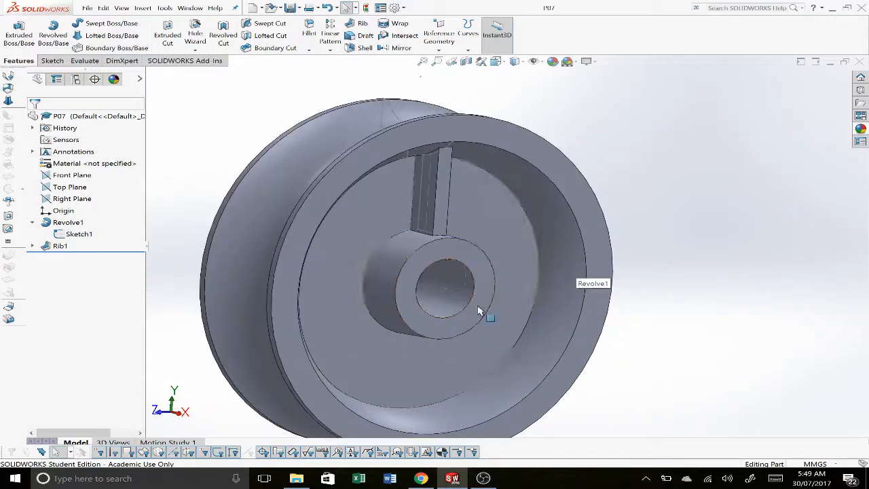
{"action": "left_click", "coordinate": [331, 50]}
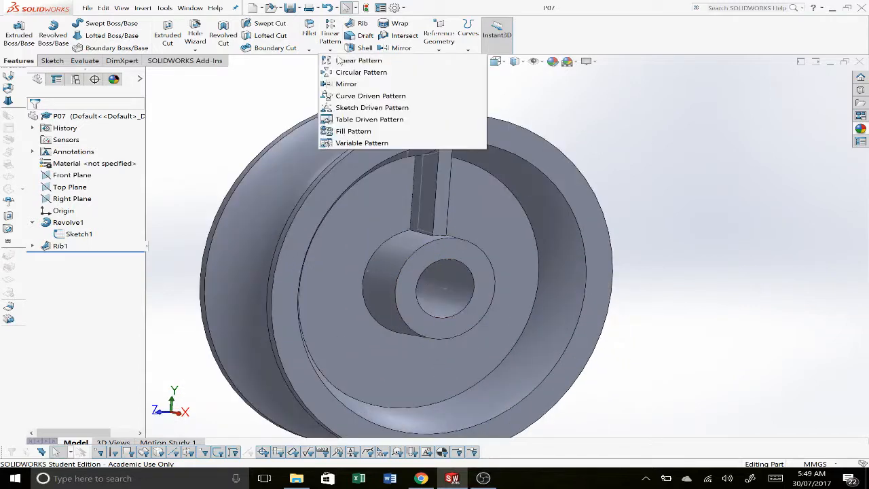
{"action": "left_click", "coordinate": [359, 75]}
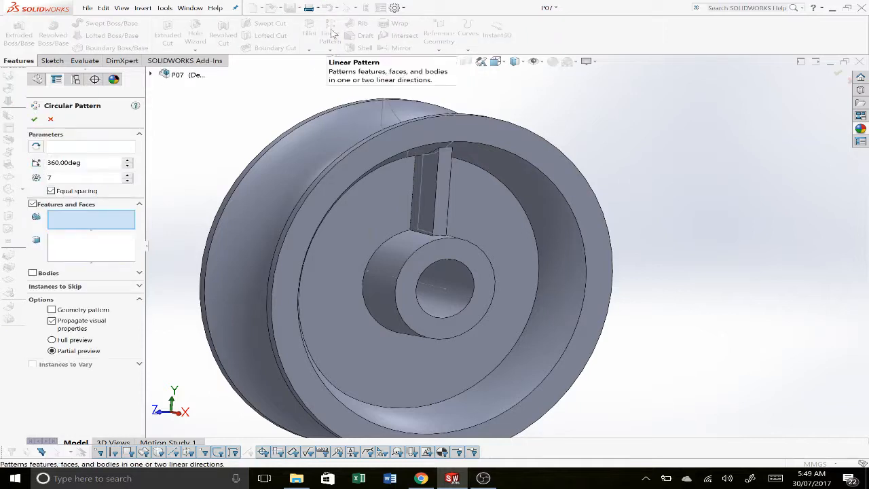
{"action": "left_click", "coordinate": [98, 148]}
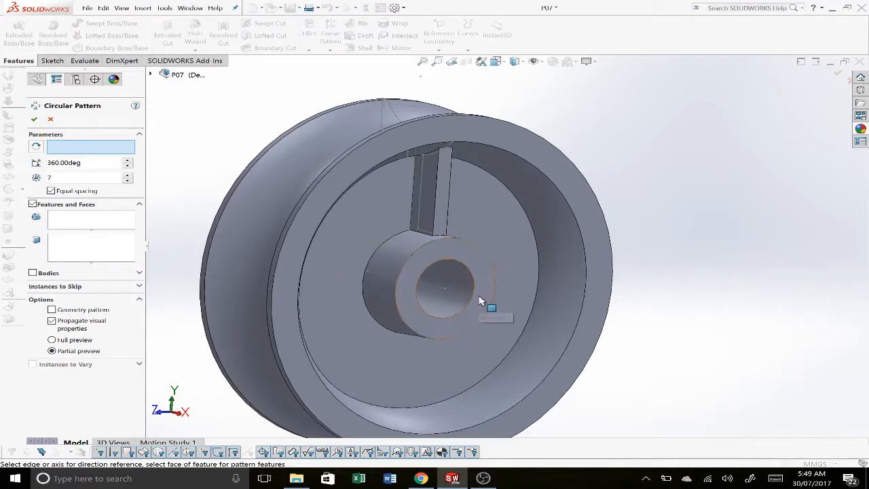
{"action": "left_click", "coordinate": [462, 284]}
{"action": "middle_click_drag", "start_coordinate": [398, 288], "coordinate": [418, 194]}
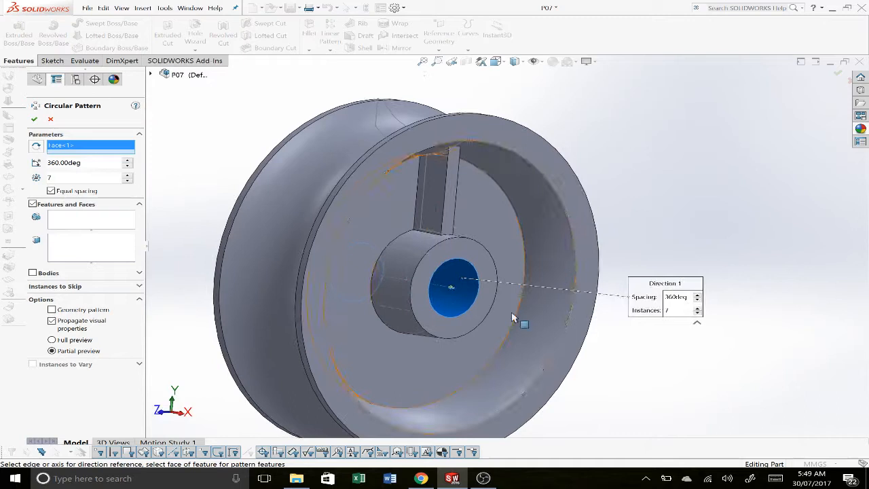
{"action": "left_click", "coordinate": [81, 220]}
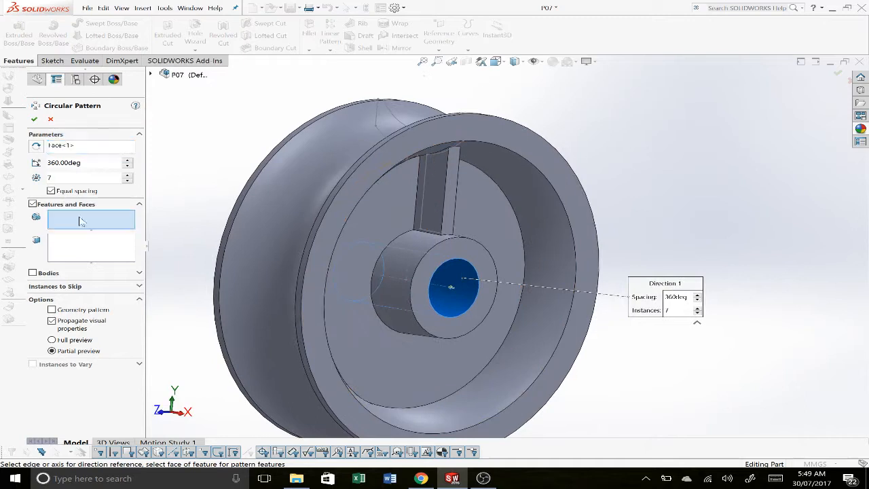
{"action": "left_click", "coordinate": [437, 210]}
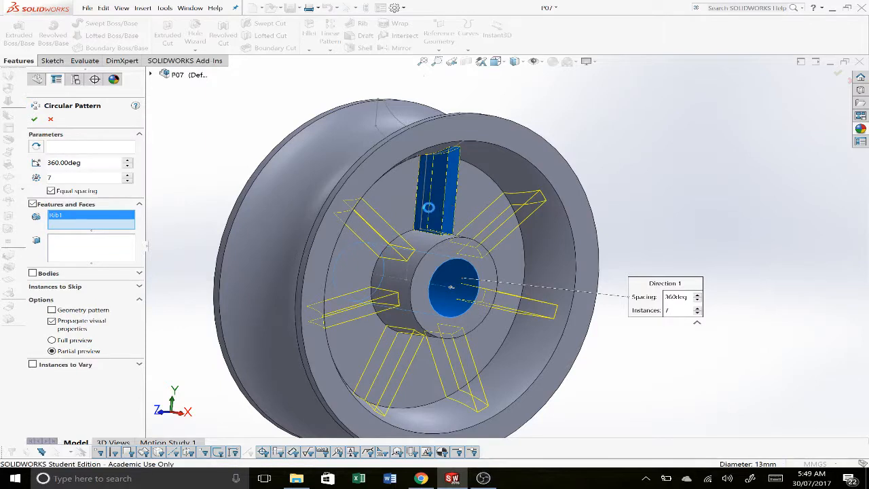
{"action": "right_click", "coordinate": [384, 233]}
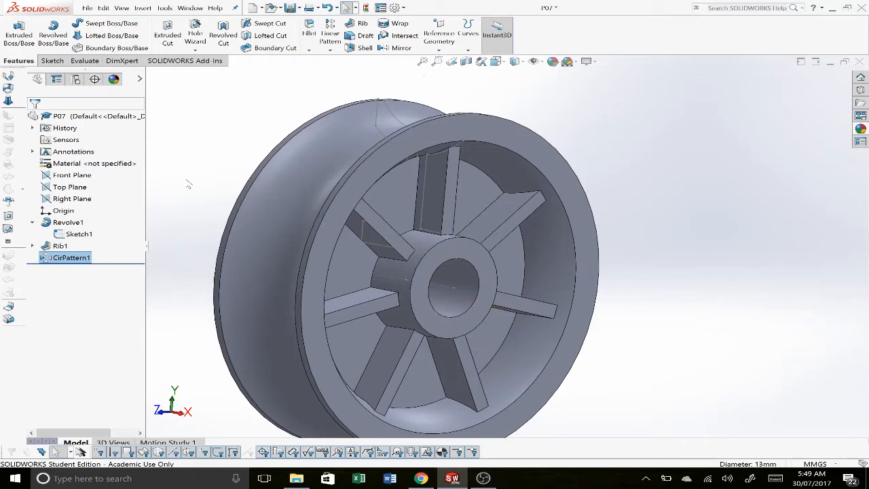
Step: Mirror the circular rib pattern about the Right Plane to the pulley's opposite side
{"action": "left_click", "coordinate": [62, 258]}
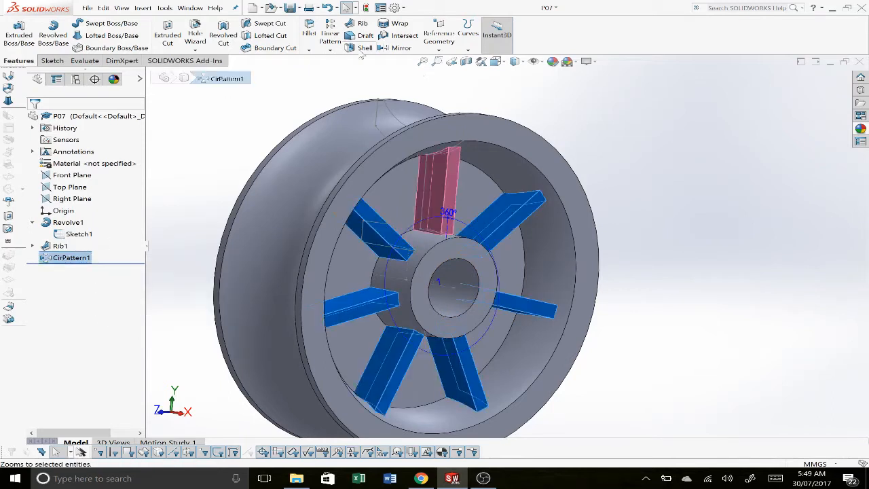
{"action": "left_click", "coordinate": [383, 48]}
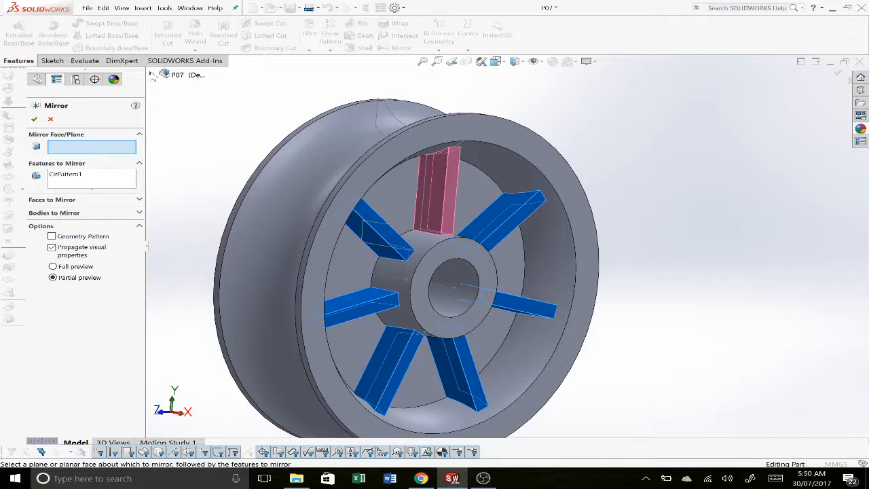
{"action": "left_click", "coordinate": [153, 75]}
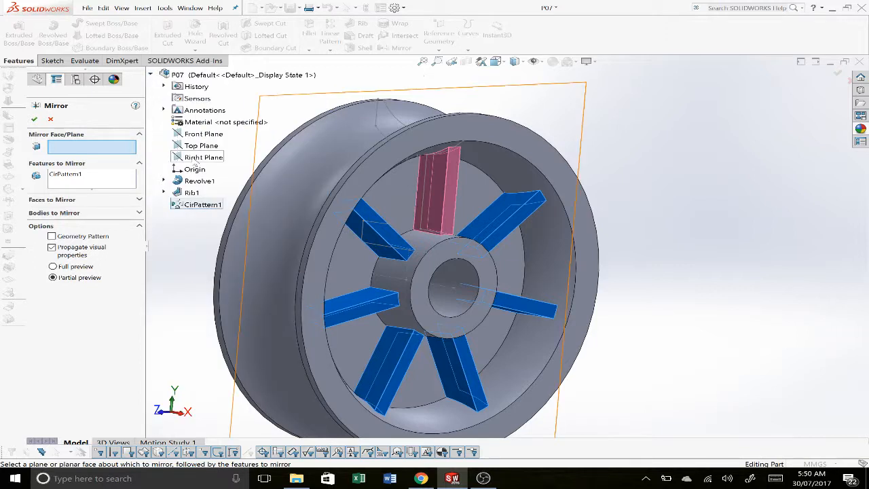
{"action": "left_click", "coordinate": [197, 157]}
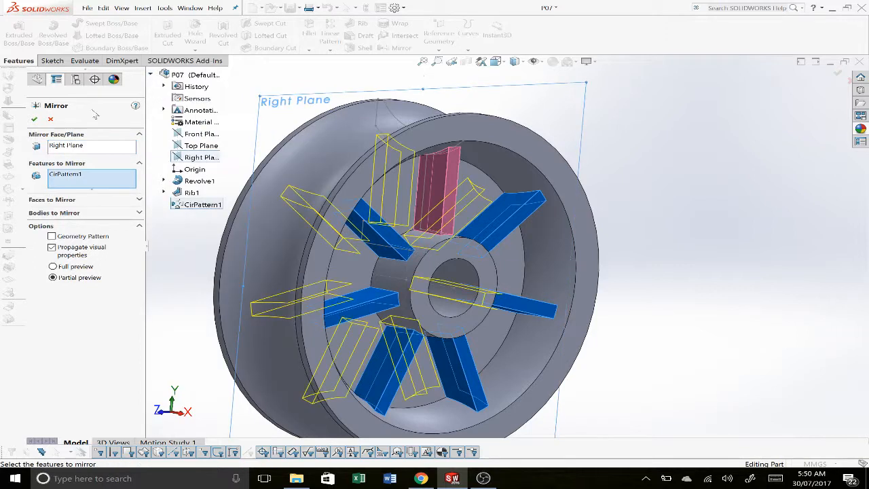
{"action": "left_click", "coordinate": [34, 119]}
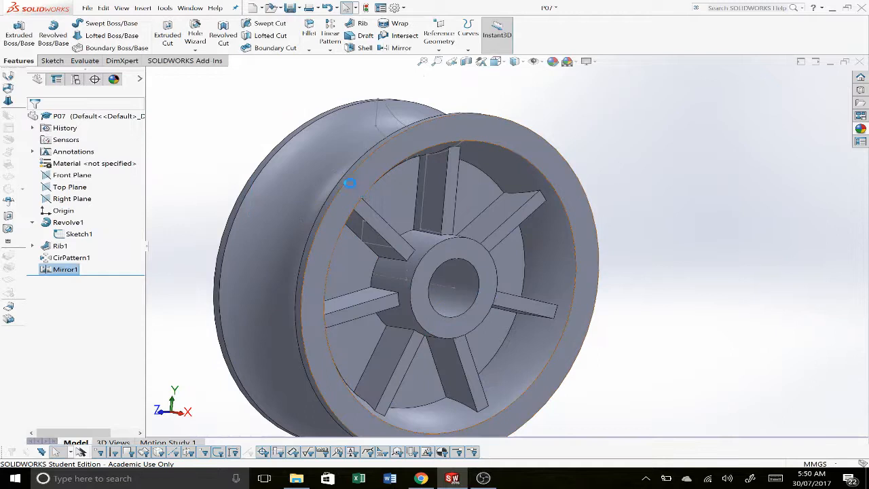
Step: Hide the revolve's profile sketch that still shows through the pulley body
{"action": "middle_click_drag", "start_coordinate": [351, 186], "coordinate": [413, 172]}
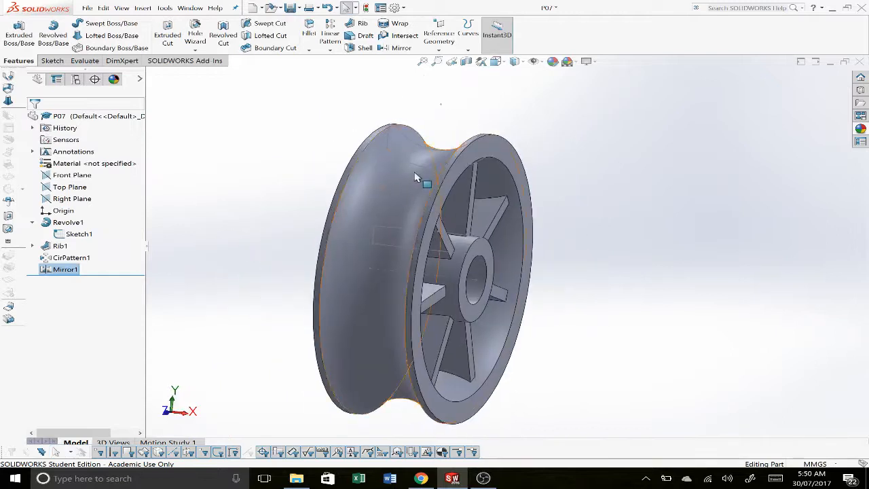
{"action": "left_click", "coordinate": [416, 169]}
{"action": "right_click", "coordinate": [415, 165]}
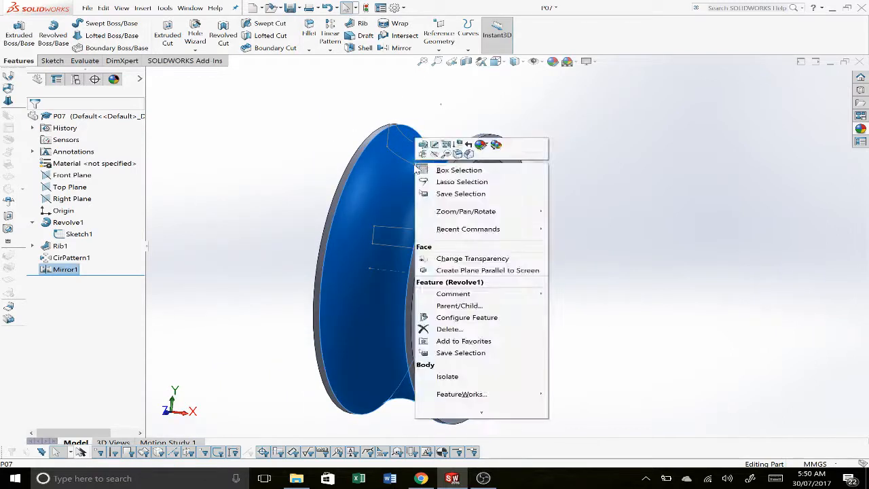
{"action": "left_click", "coordinate": [369, 151]}
{"action": "right_click", "coordinate": [414, 164]}
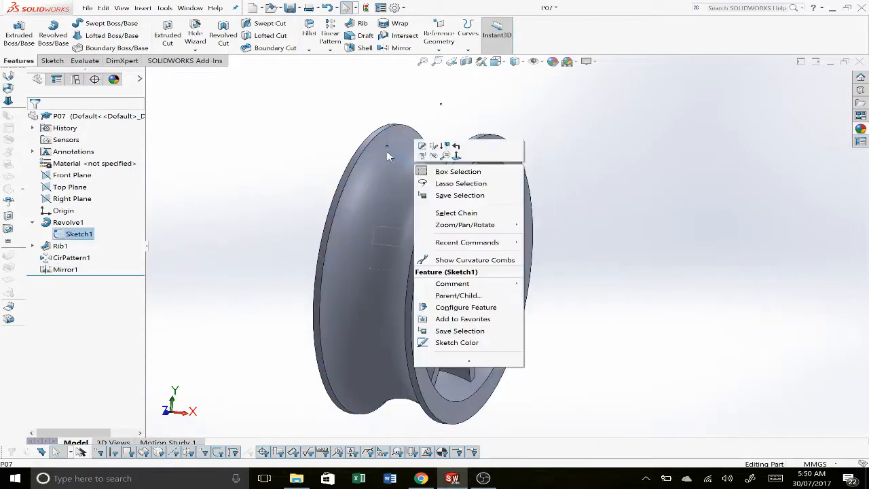
{"action": "left_click", "coordinate": [433, 156]}
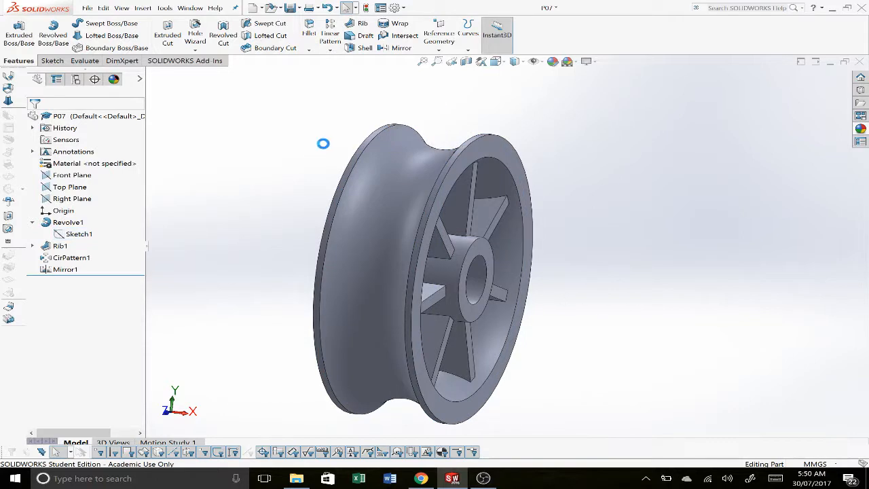
Step: Consult the P07 Acetal Pulley drawing, start a symmetric Fillet with a 1 mm radius and select all of the pulley's edges
{"action": "key", "text": "alt+Tab"}
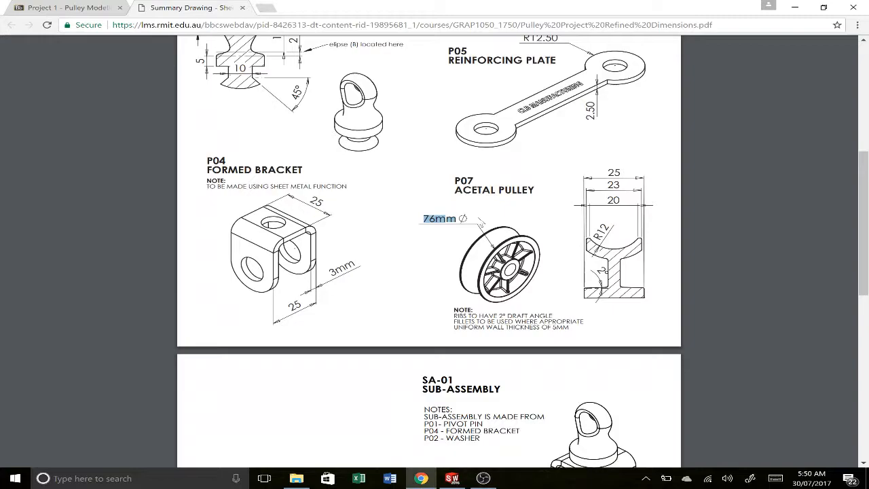
{"action": "key", "text": "alt+Tab"}
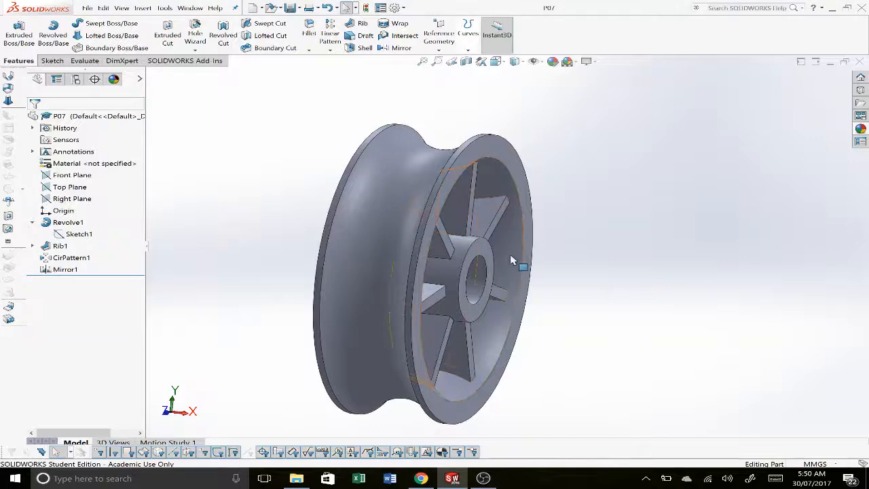
{"action": "middle_click_drag", "start_coordinate": [512, 259], "coordinate": [463, 245]}
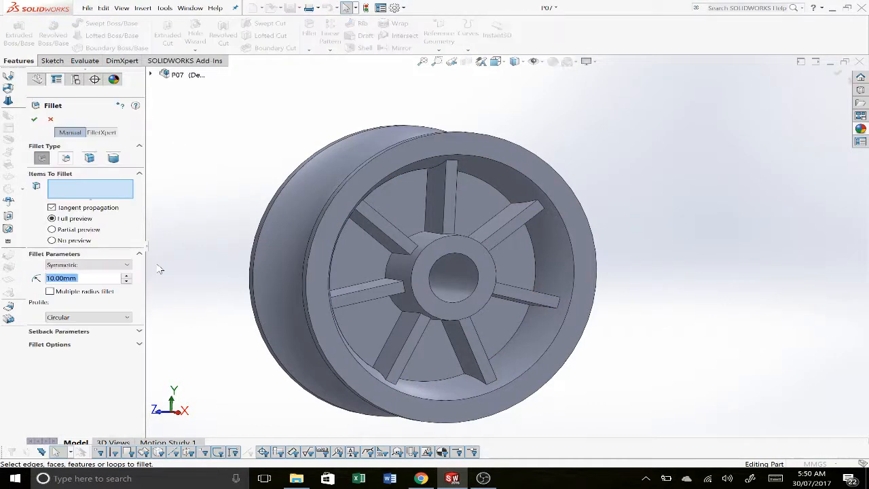
{"action": "type", "text": "1"}
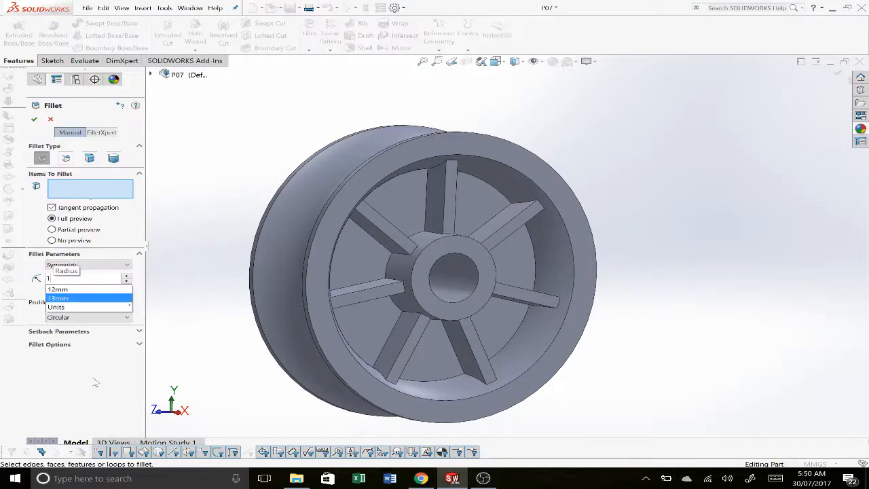
{"action": "left_click", "coordinate": [94, 383]}
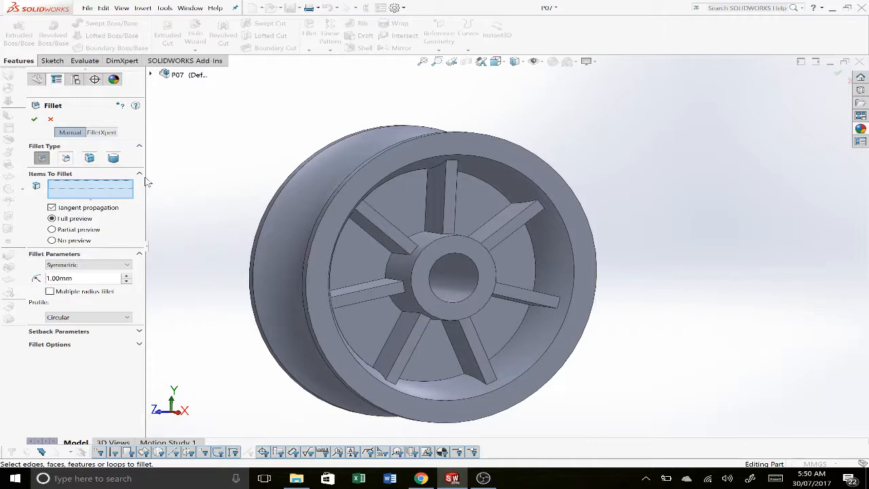
{"action": "left_click", "coordinate": [532, 185]}
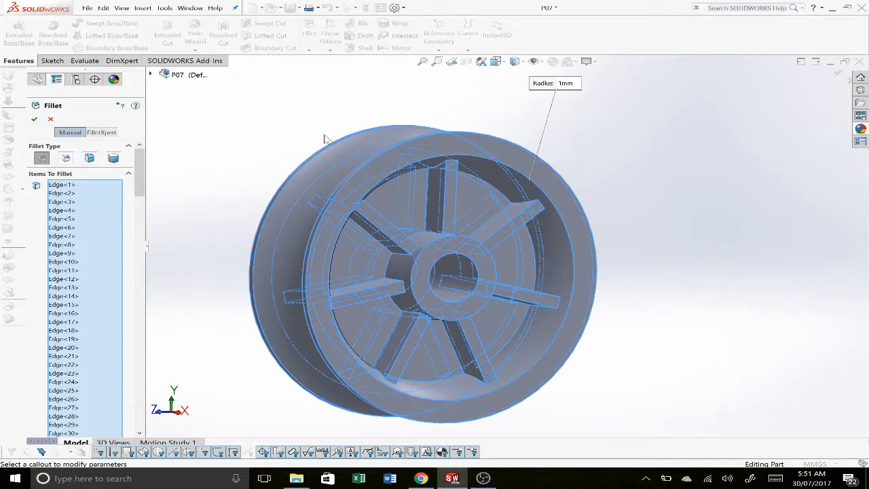
Step: Remove the outer circumference edges of both rim flanges from the fillet selection
{"action": "middle_click_drag", "start_coordinate": [328, 141], "coordinate": [360, 169]}
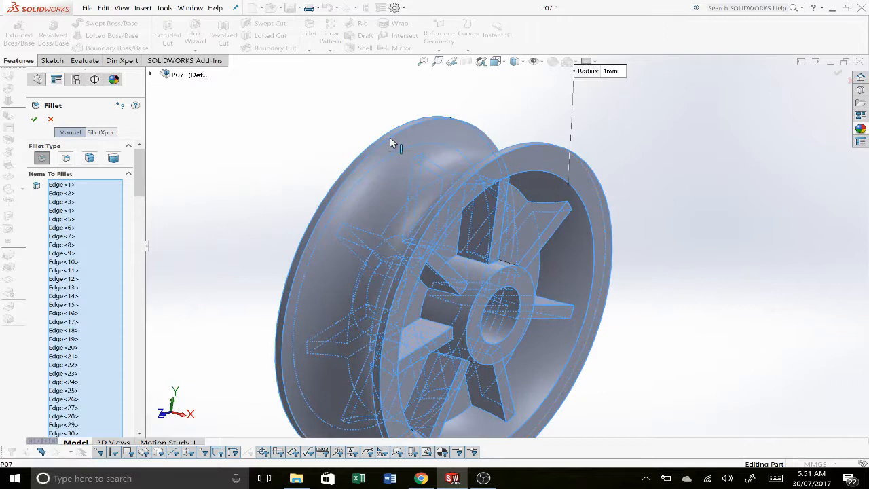
{"action": "left_click", "coordinate": [390, 139]}
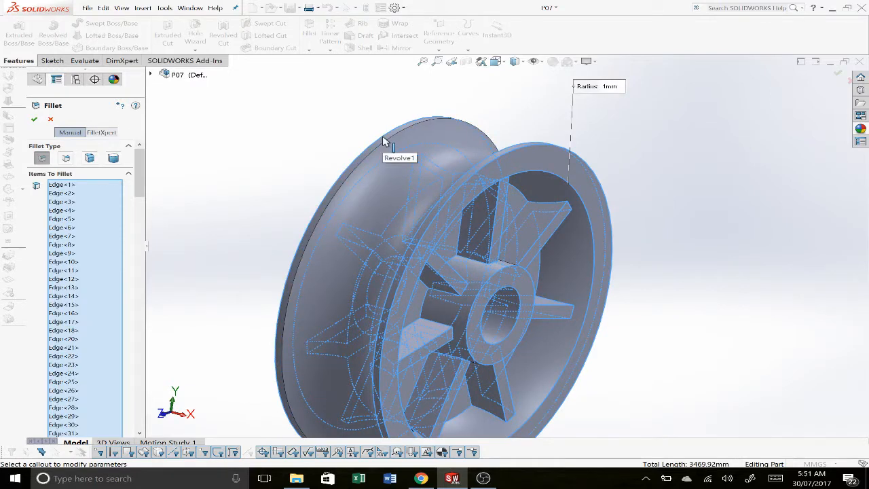
{"action": "left_click", "coordinate": [527, 148]}
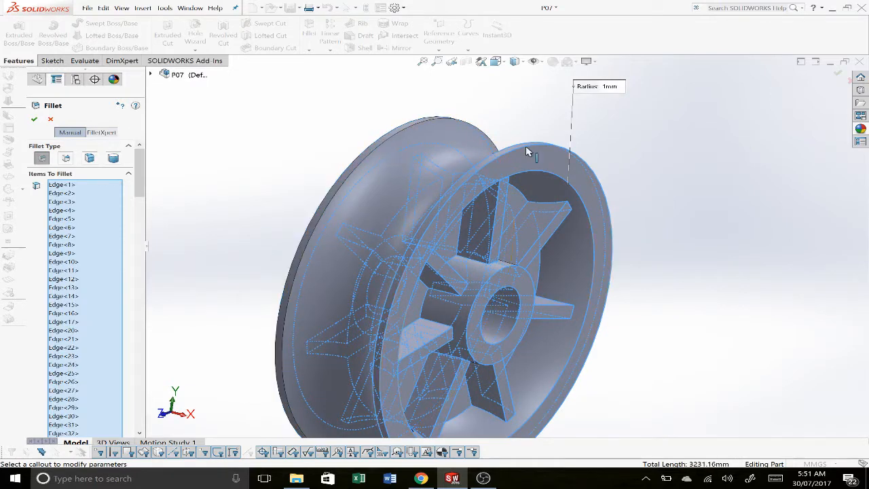
{"action": "left_click", "coordinate": [525, 144]}
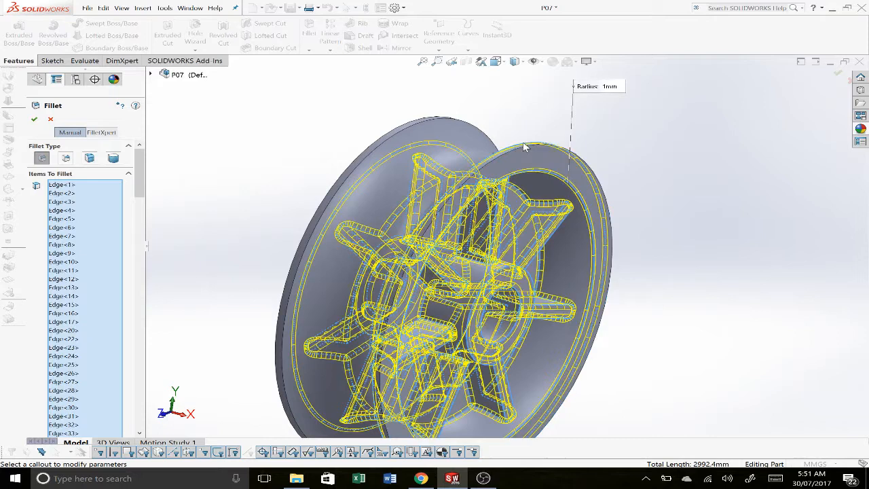
{"action": "scroll", "coordinate": [523, 144], "scroll_direction": "up", "scroll_amount": 5}
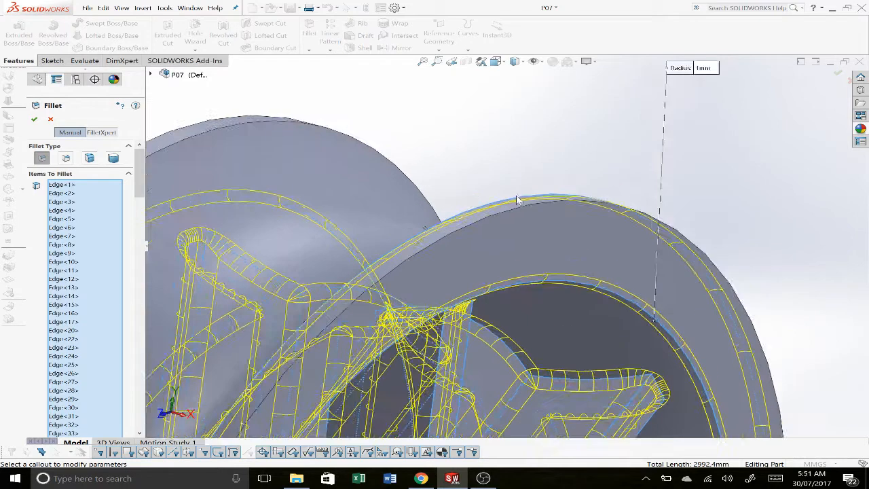
{"action": "left_click", "coordinate": [516, 201]}
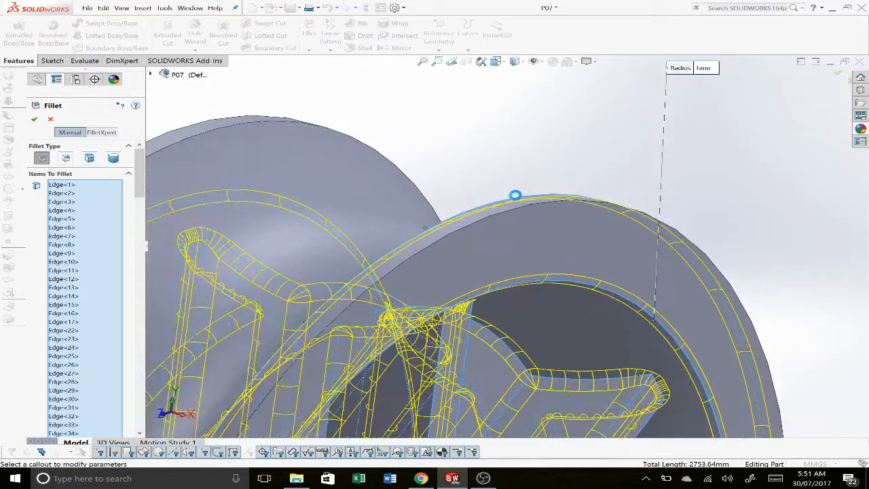
{"action": "scroll", "coordinate": [519, 197], "scroll_direction": "down", "scroll_amount": 5}
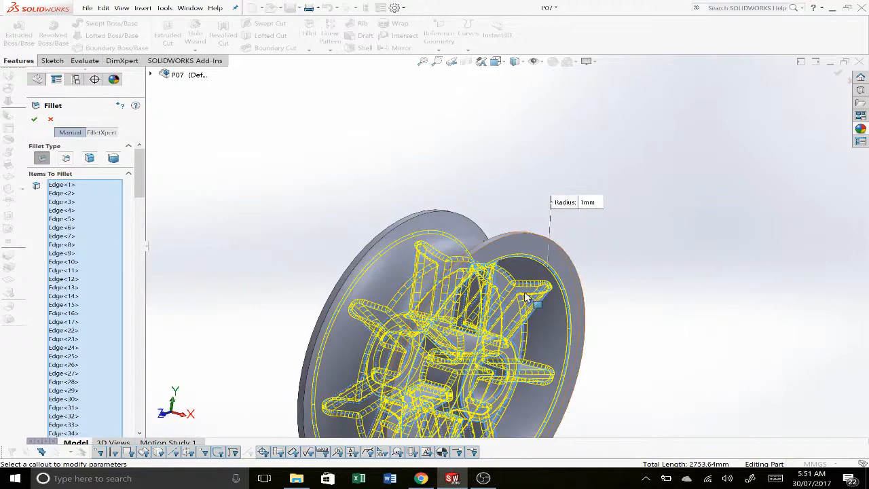
Step: Exclude the hub bore's circular edges from the fillet selection and create the 1 mm fillet on the remaining edges
{"action": "scroll", "coordinate": [502, 400], "scroll_direction": "up", "scroll_amount": 5}
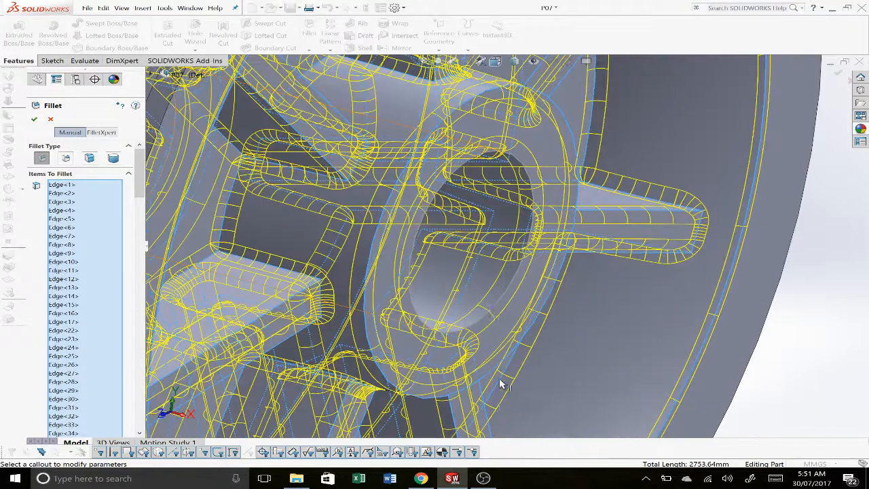
{"action": "left_click", "coordinate": [490, 310]}
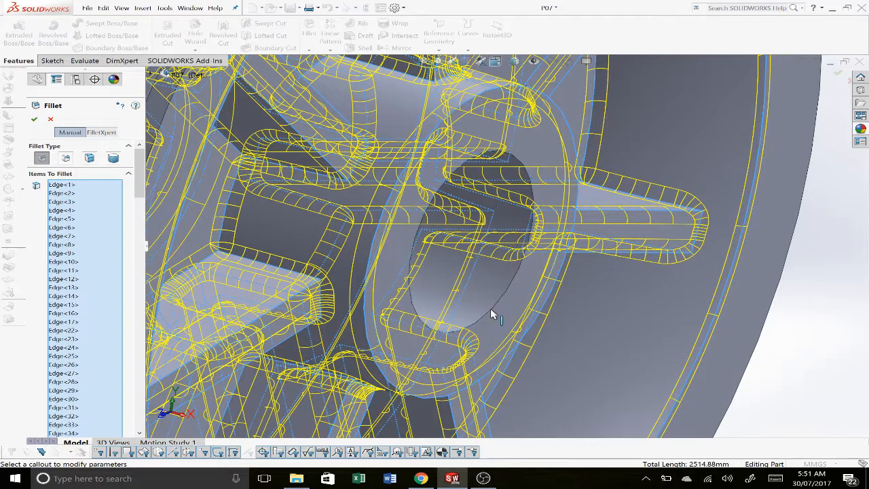
{"action": "scroll", "coordinate": [491, 309], "scroll_direction": "down", "scroll_amount": 3}
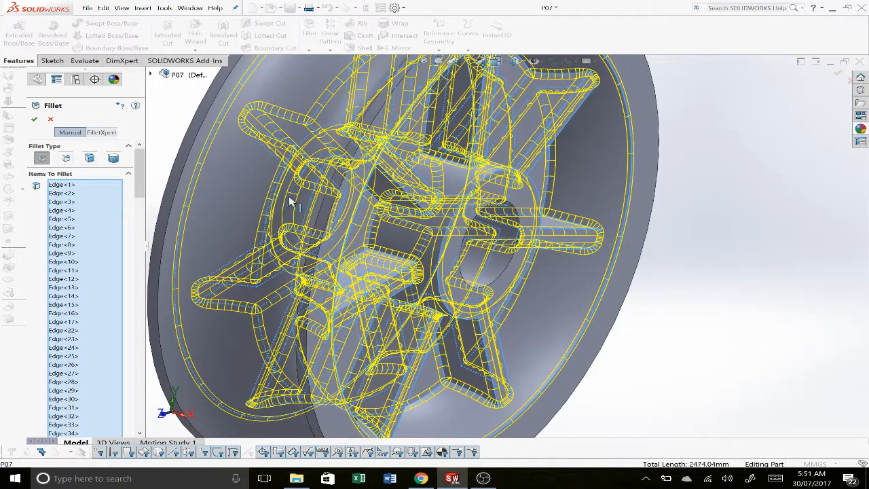
{"action": "left_click", "coordinate": [447, 322]}
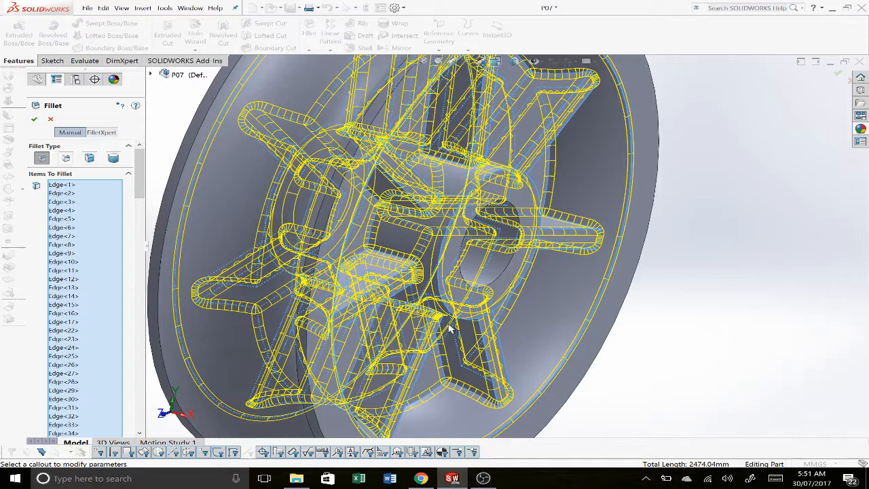
{"action": "middle_click_drag", "start_coordinate": [447, 344], "coordinate": [654, 169]}
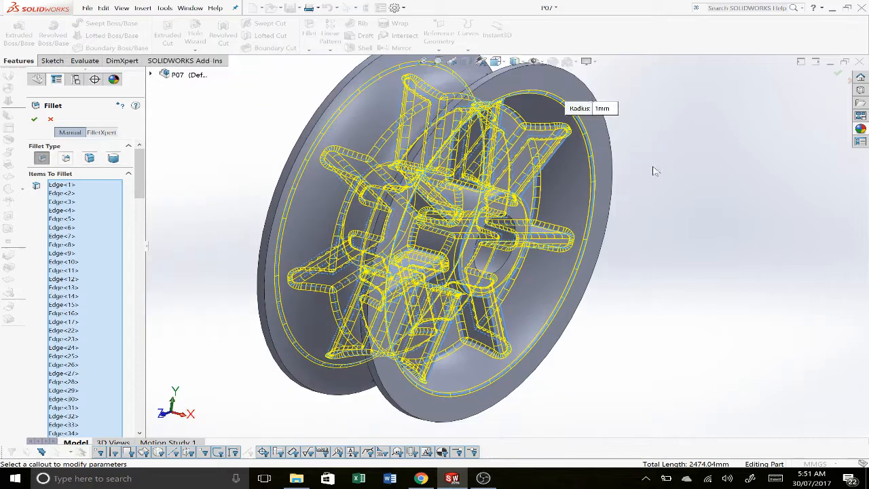
{"action": "left_click", "coordinate": [833, 73]}
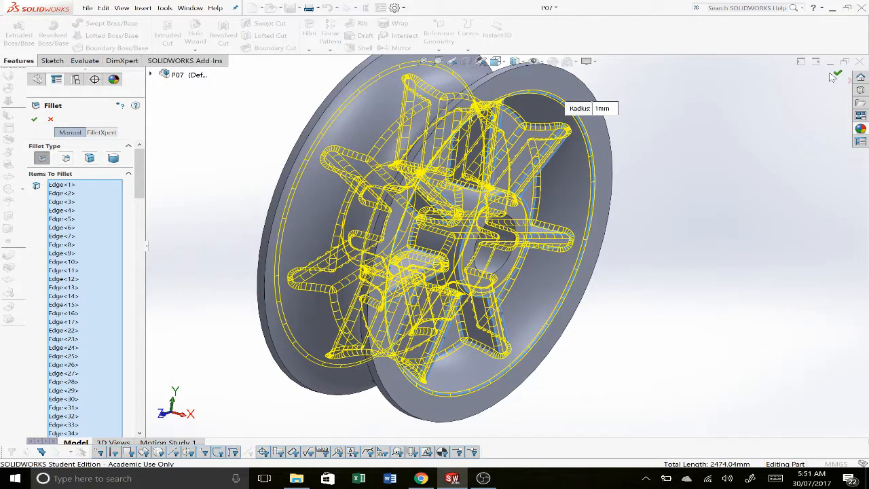
{"action": "left_click", "coordinate": [835, 74]}
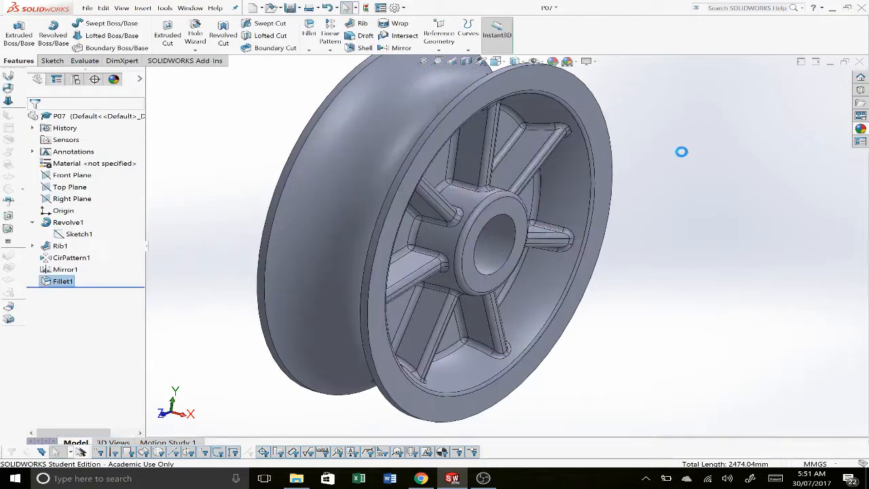
{"action": "scroll", "coordinate": [533, 224], "scroll_direction": "up", "scroll_amount": 2}
{"action": "middle_click_drag", "start_coordinate": [534, 223], "coordinate": [512, 168]}
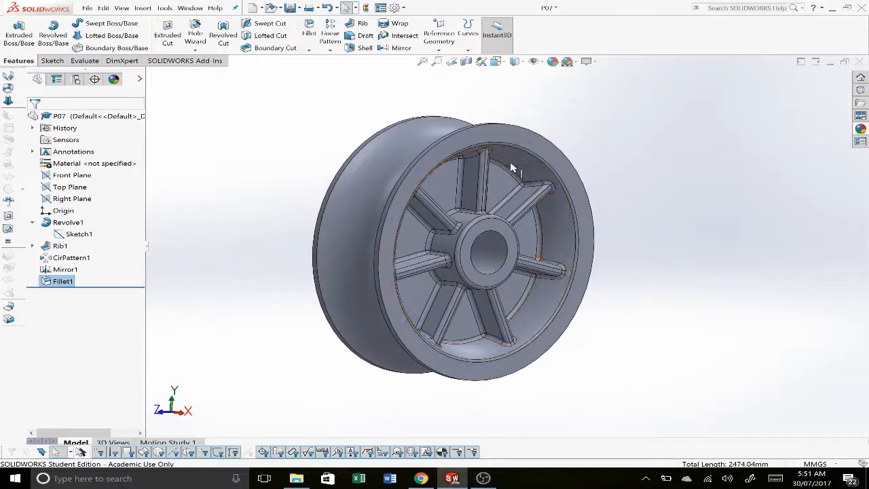
{"action": "scroll", "coordinate": [519, 170], "scroll_direction": "down", "scroll_amount": 5}
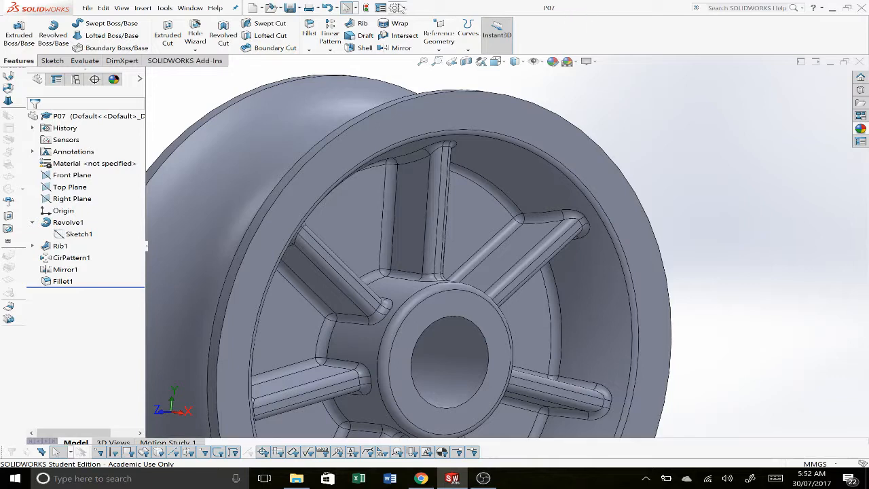
{"action": "left_click", "coordinate": [380, 7]}
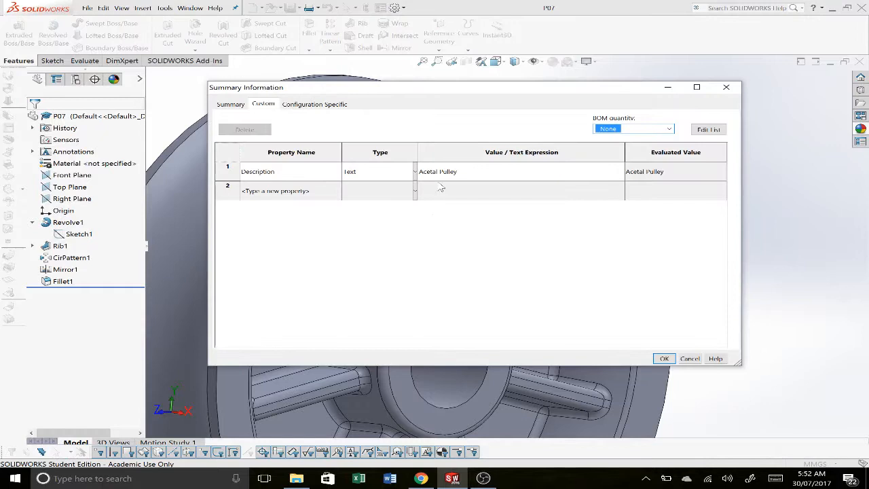
{"action": "left_click", "coordinate": [294, 190]}
{"action": "type", "text": "Mater"}
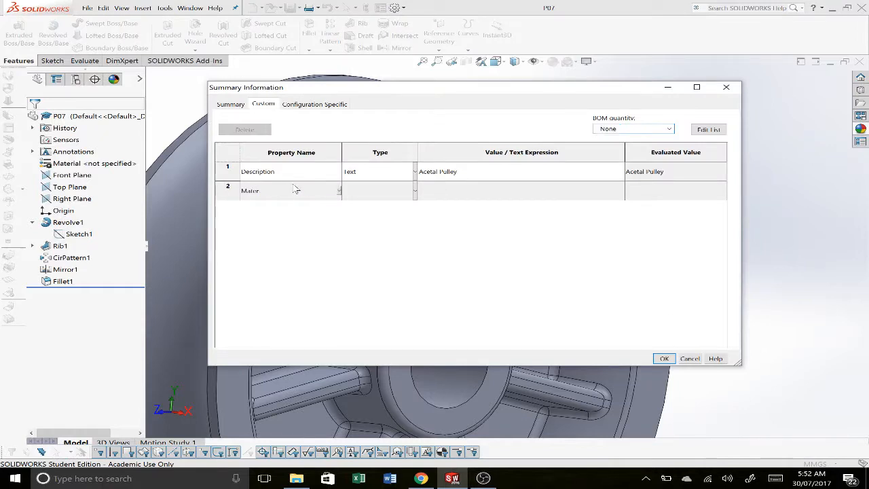
{"action": "type", "text": "ial"}
{"action": "left_click", "coordinate": [485, 194]}
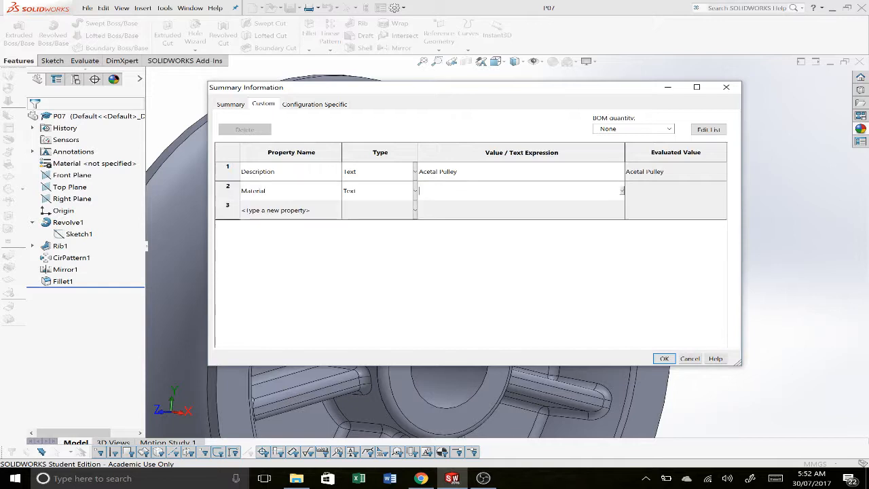
{"action": "left_click", "coordinate": [622, 191]}
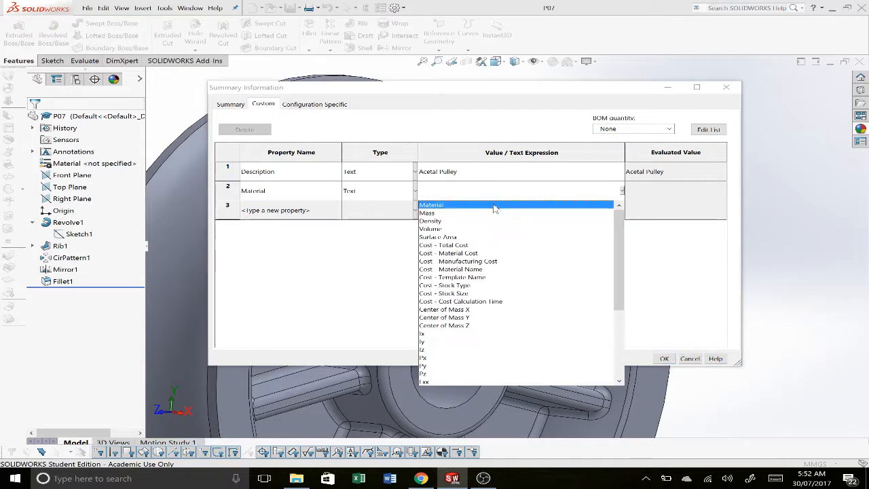
{"action": "left_click", "coordinate": [495, 205]}
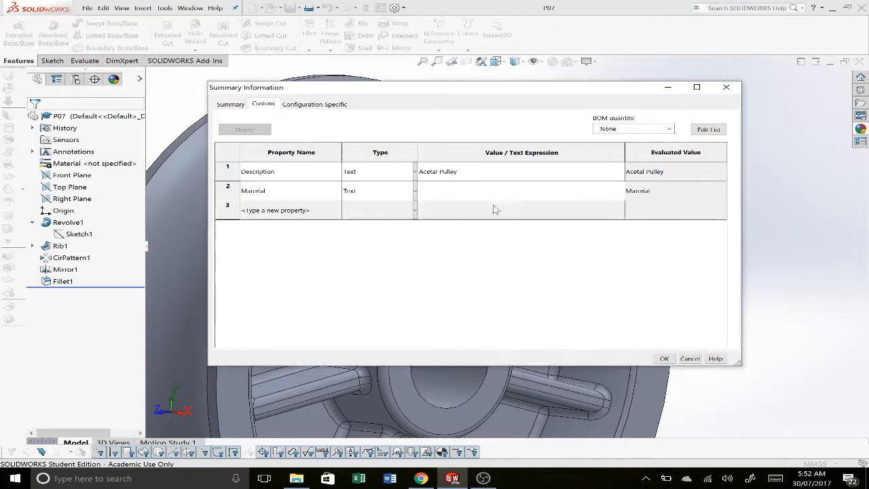
{"action": "left_click", "coordinate": [664, 359]}
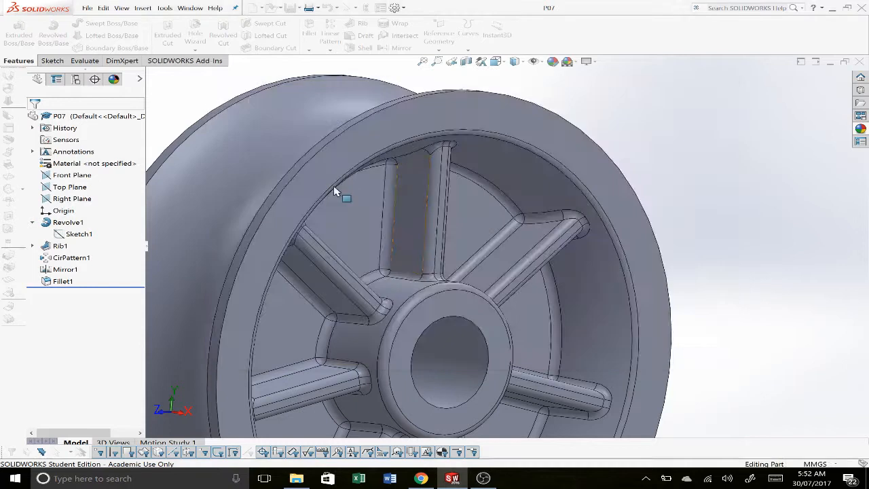
Step: Assign Nylon 101 from the Plastics category as the pulley's material and close the P07 part
{"action": "right_click", "coordinate": [76, 165]}
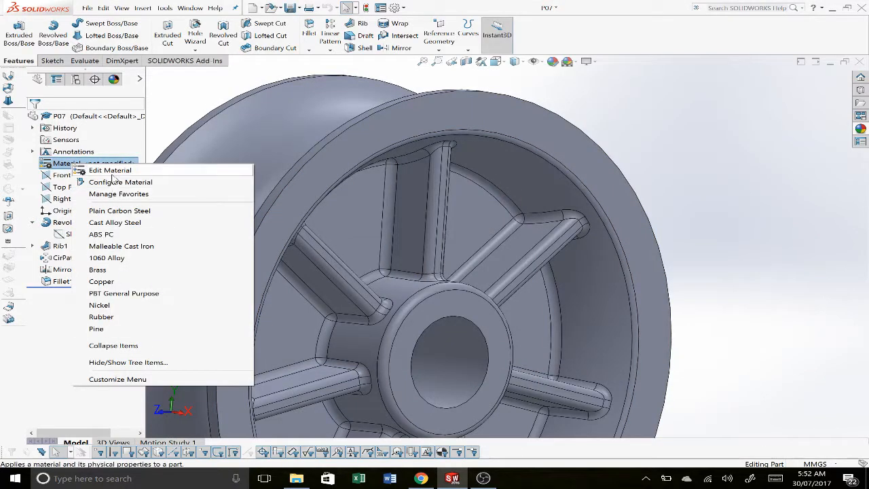
{"action": "left_click", "coordinate": [112, 174]}
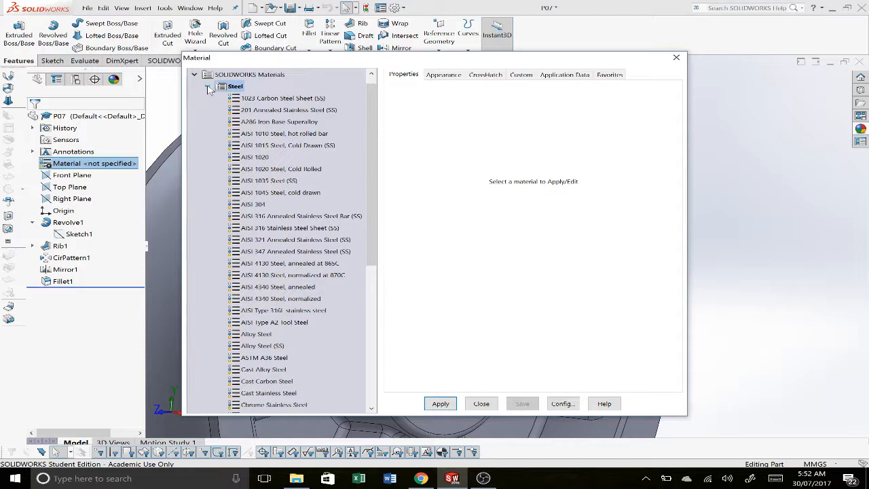
{"action": "left_click", "coordinate": [209, 85]}
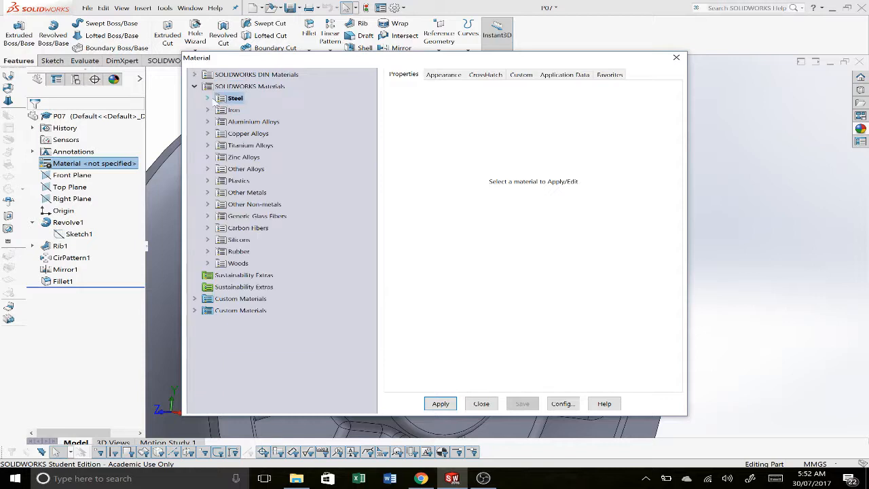
{"action": "left_click", "coordinate": [207, 182]}
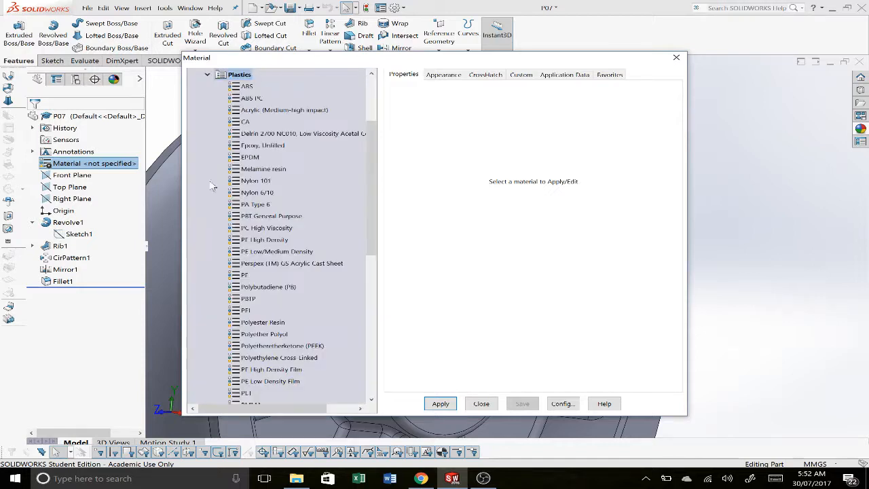
{"action": "left_click", "coordinate": [263, 183]}
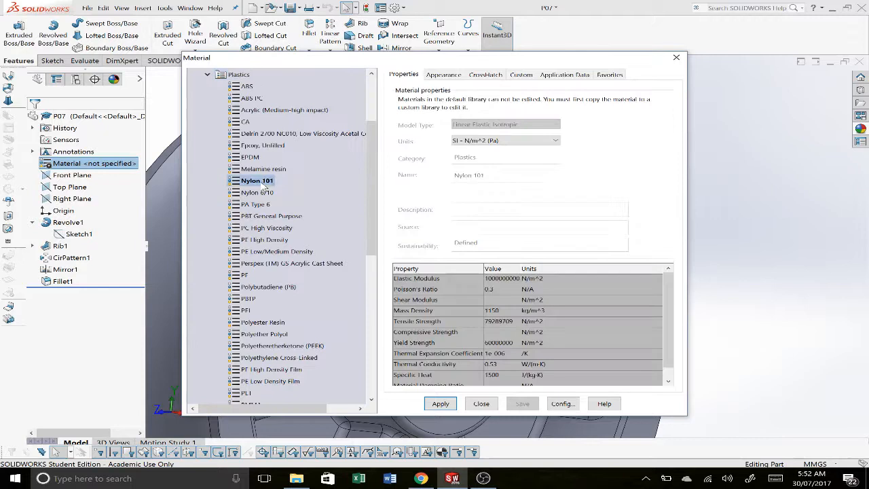
{"action": "left_click", "coordinate": [441, 404]}
{"action": "left_click", "coordinate": [482, 406]}
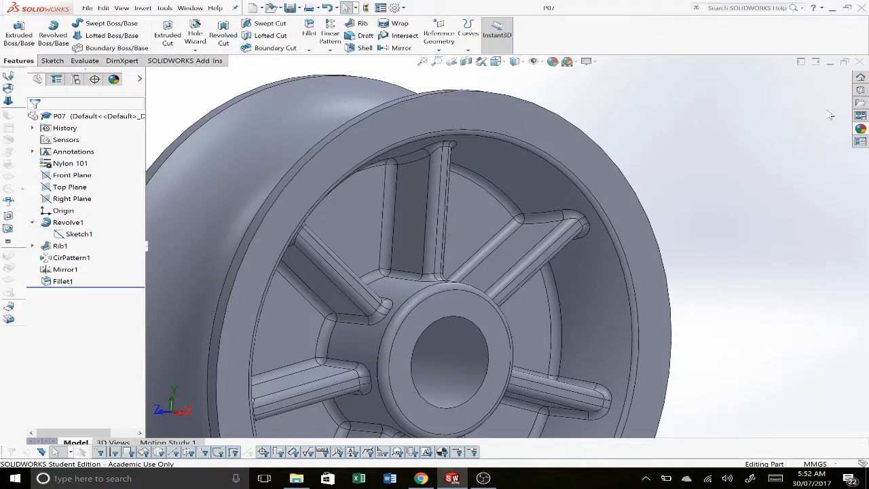
{"action": "left_click", "coordinate": [859, 63]}
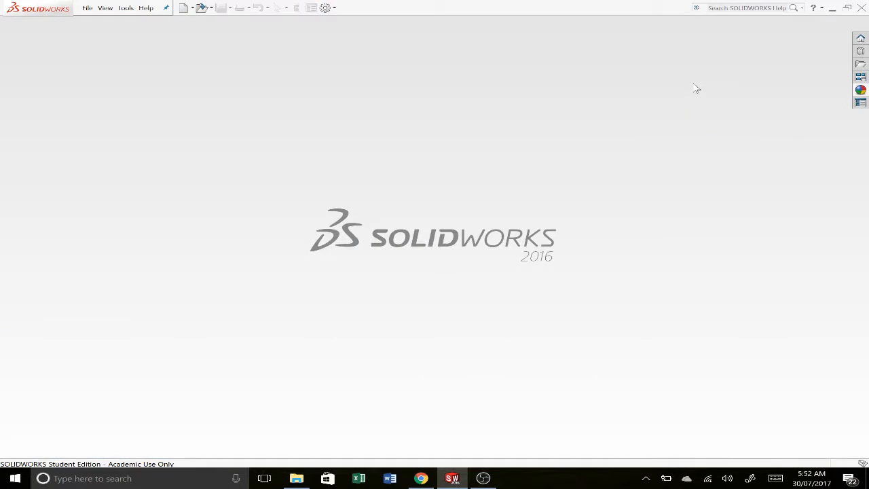
Step: Open the SOLIDWORKS Tutorials from the program's resources and go to the Basic Techniques lessons
{"action": "left_click", "coordinate": [861, 76]}
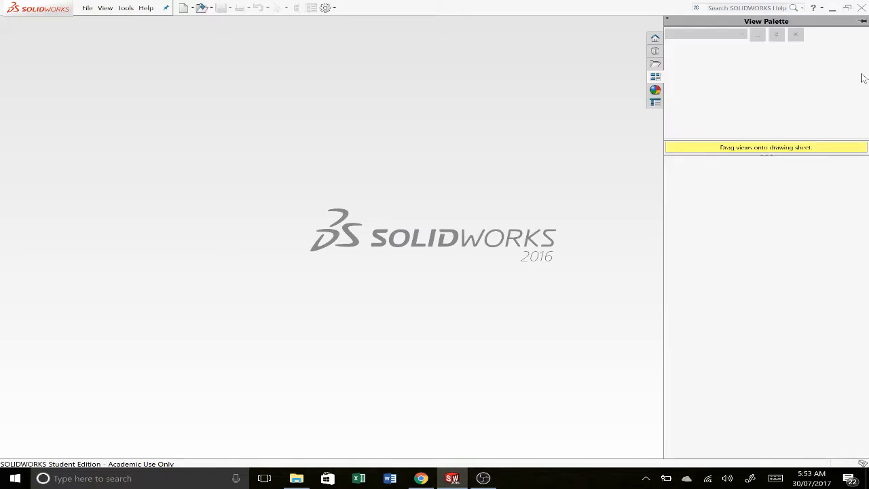
{"action": "left_click", "coordinate": [655, 38]}
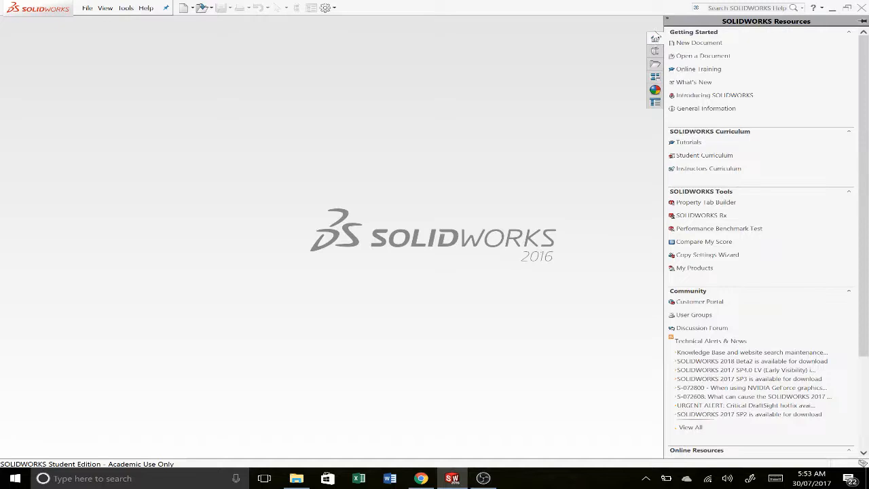
{"action": "left_click", "coordinate": [688, 143]}
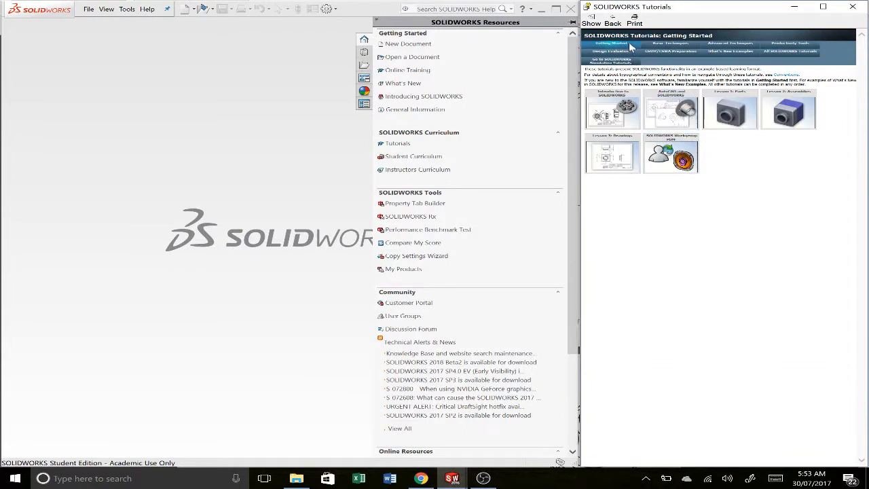
{"action": "left_click", "coordinate": [682, 45]}
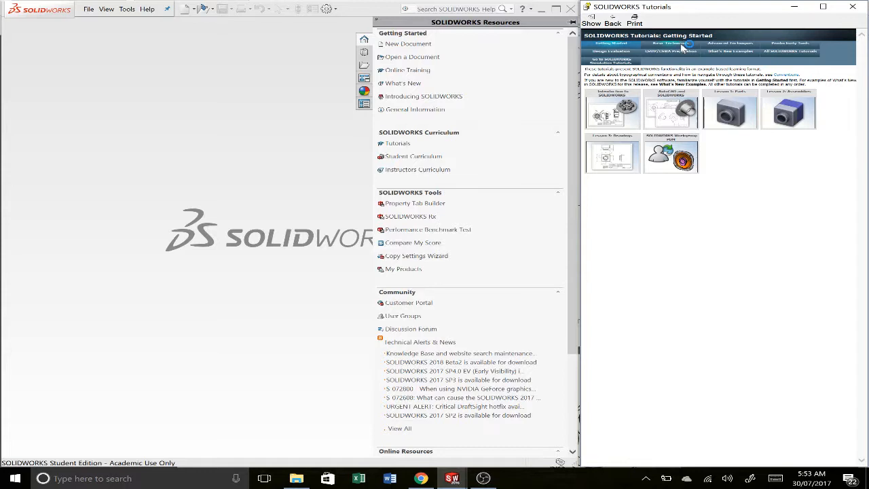